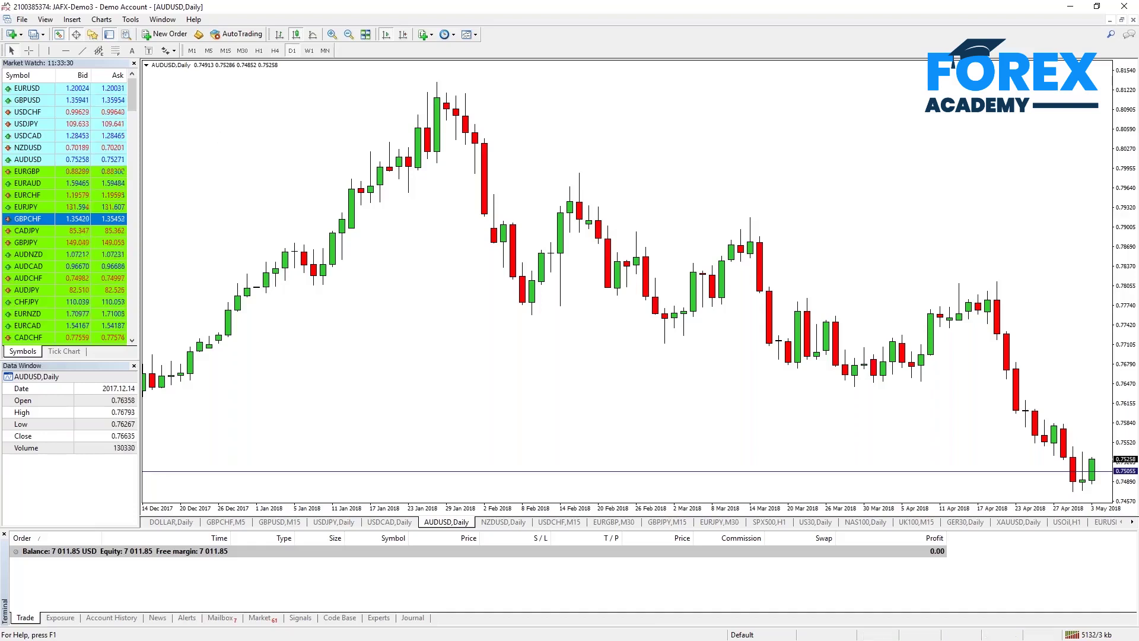
Step: Annotate the AUDUSD daily chart with a green arrow along the December–January rise and pink marks on the late-January drop and large bearish candle
mouse_move(211, 361)
mouse_down()
mouse_move(272, 331)
mouse_move(429, 173)
mouse_move(428, 188)
mouse_up()
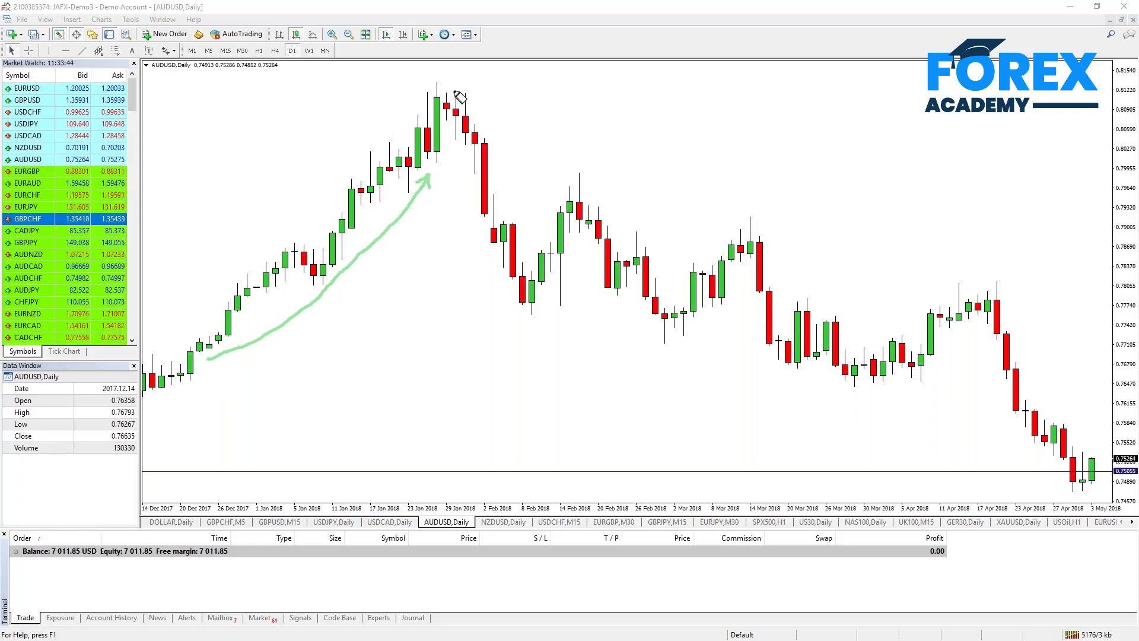
mouse_move(450, 90)
mouse_down()
mouse_move(477, 101)
mouse_move(494, 128)
mouse_move(481, 136)
mouse_move(492, 136)
mouse_up()
drag(474, 221, 487, 221)
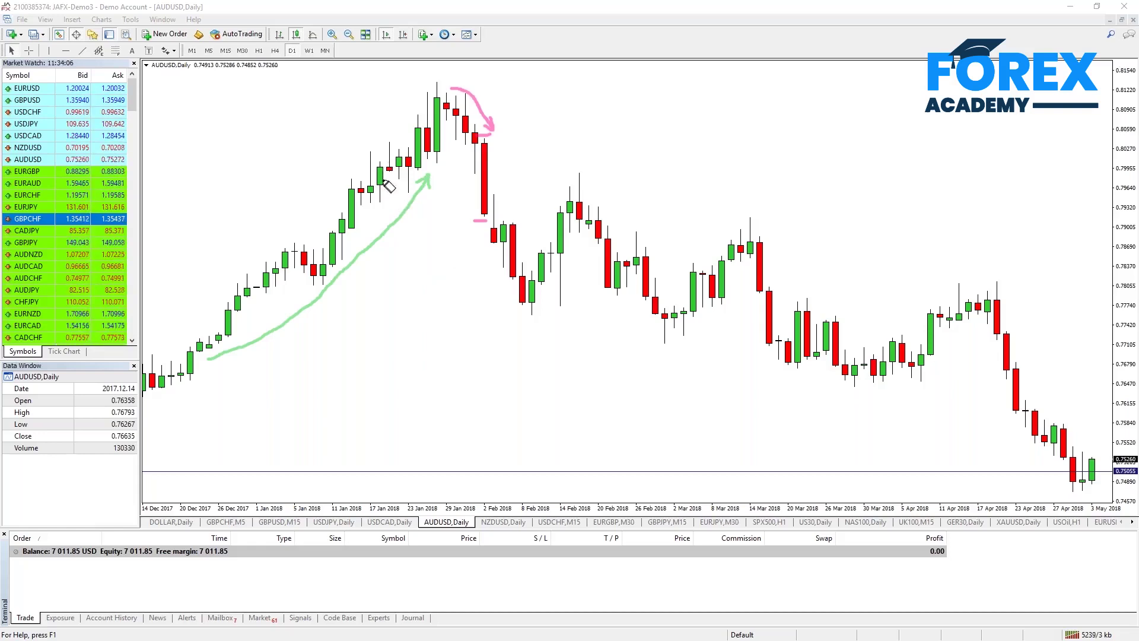
Step: Mark the candle highs of the late-January rally with pink dots and add a short line at the peak
click(379, 151)
click(390, 136)
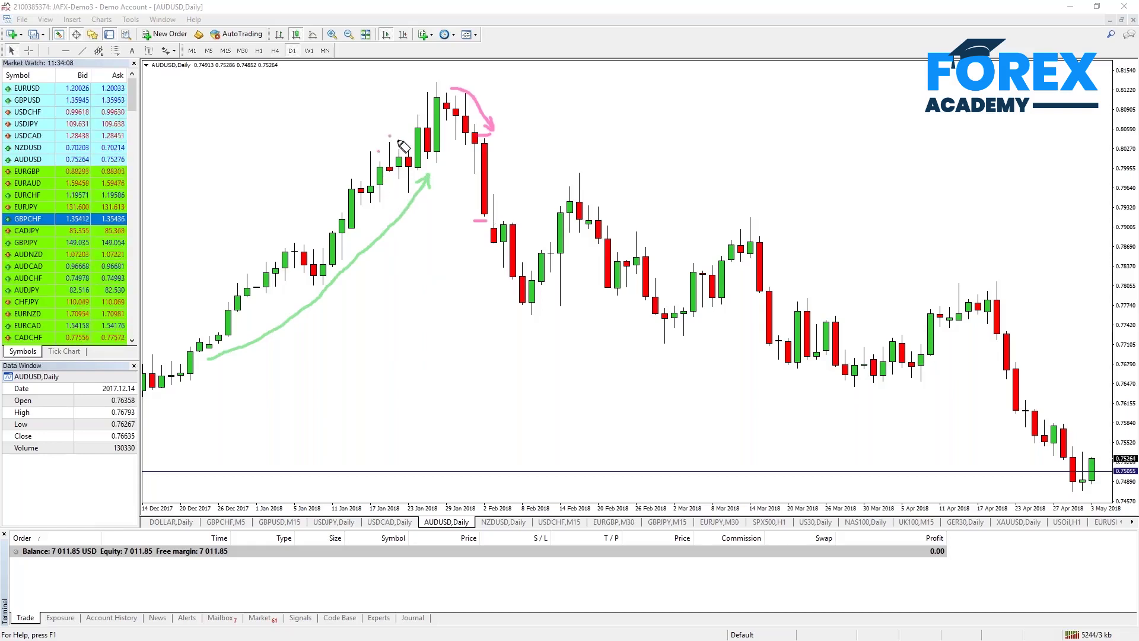
click(403, 141)
click(407, 137)
click(418, 109)
click(426, 84)
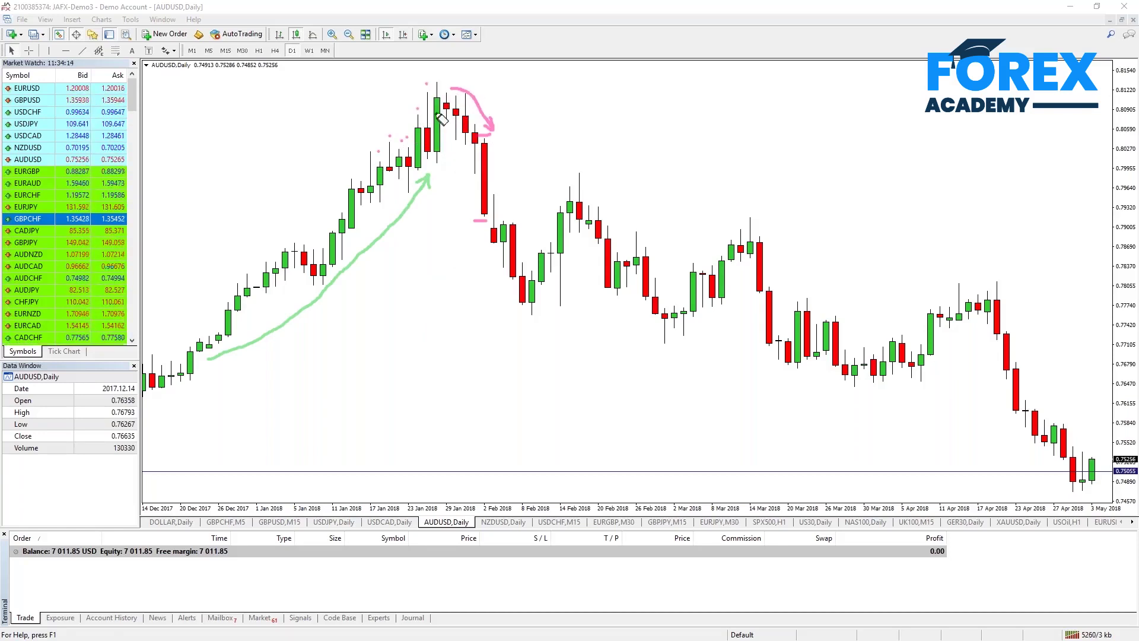
drag(420, 86, 442, 82)
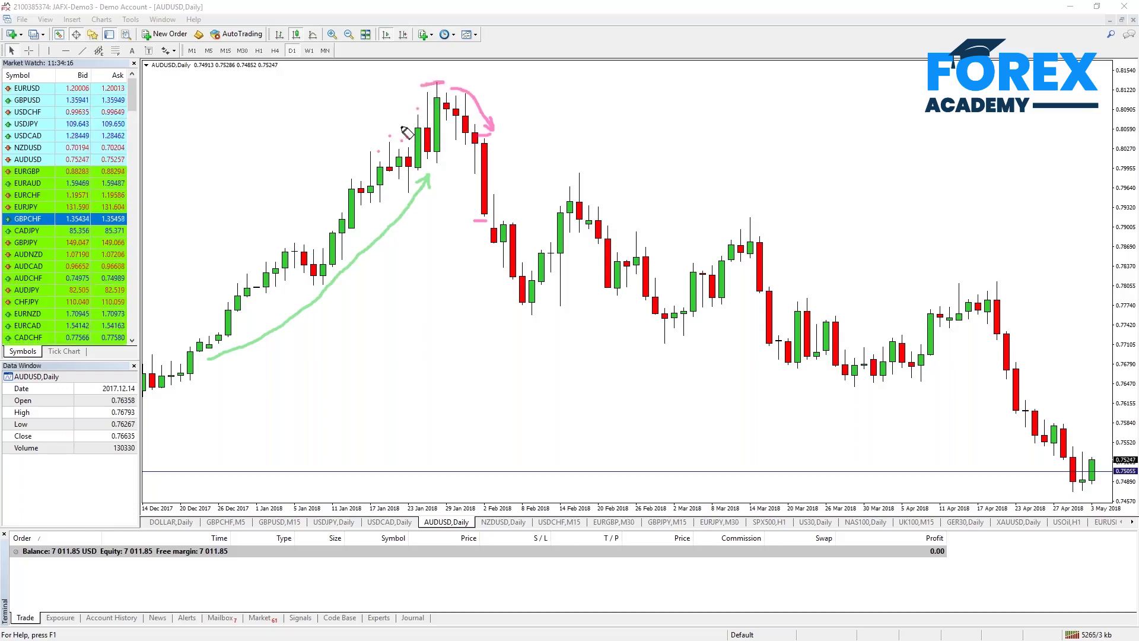
Step: Draw pink horizontal levels back from the large bearish candle's top and bottom across the January rally, and clear all annotations
drag(378, 133, 493, 133)
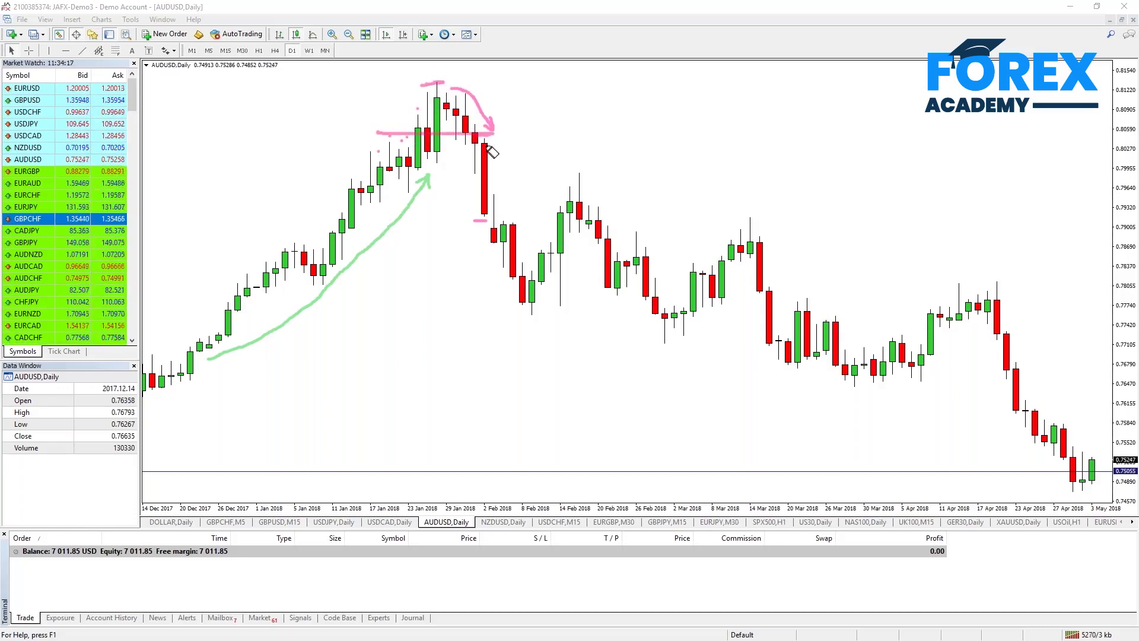
drag(485, 214, 355, 214)
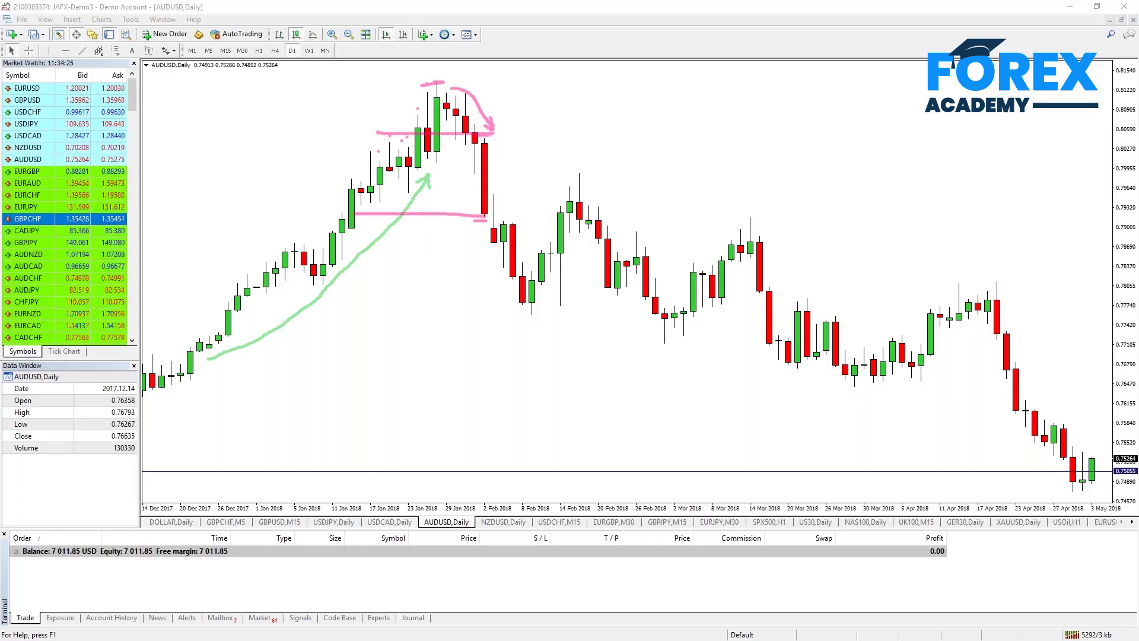
key(Escape)
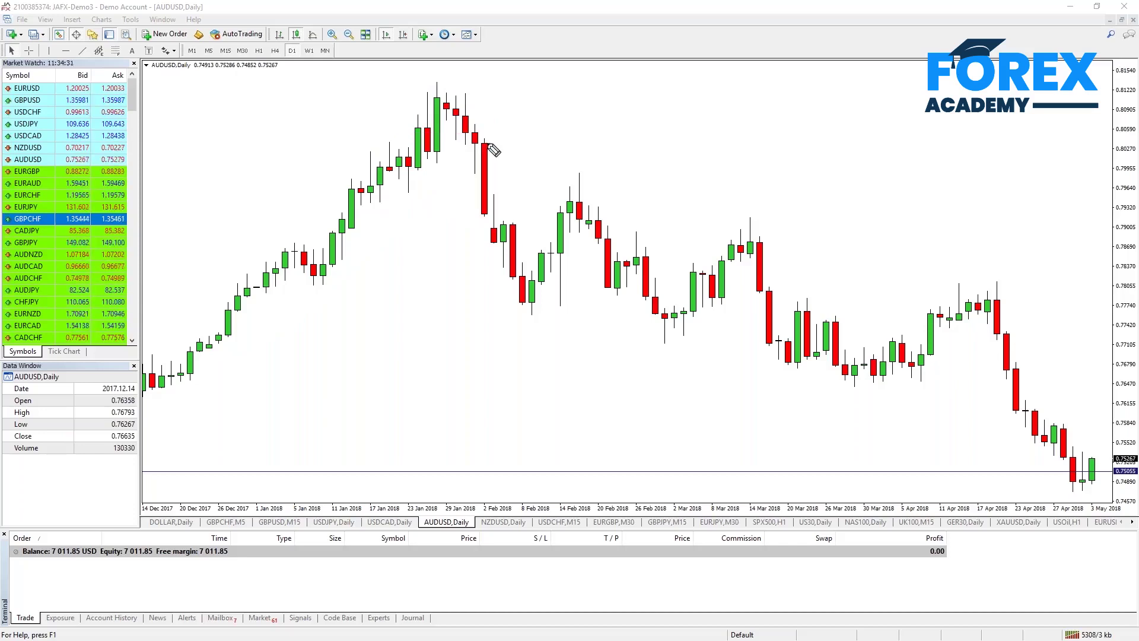
Step: Point pink arrows at the large bearish candle's top and bottom and underline the D1 timeframe
drag(508, 145, 500, 153)
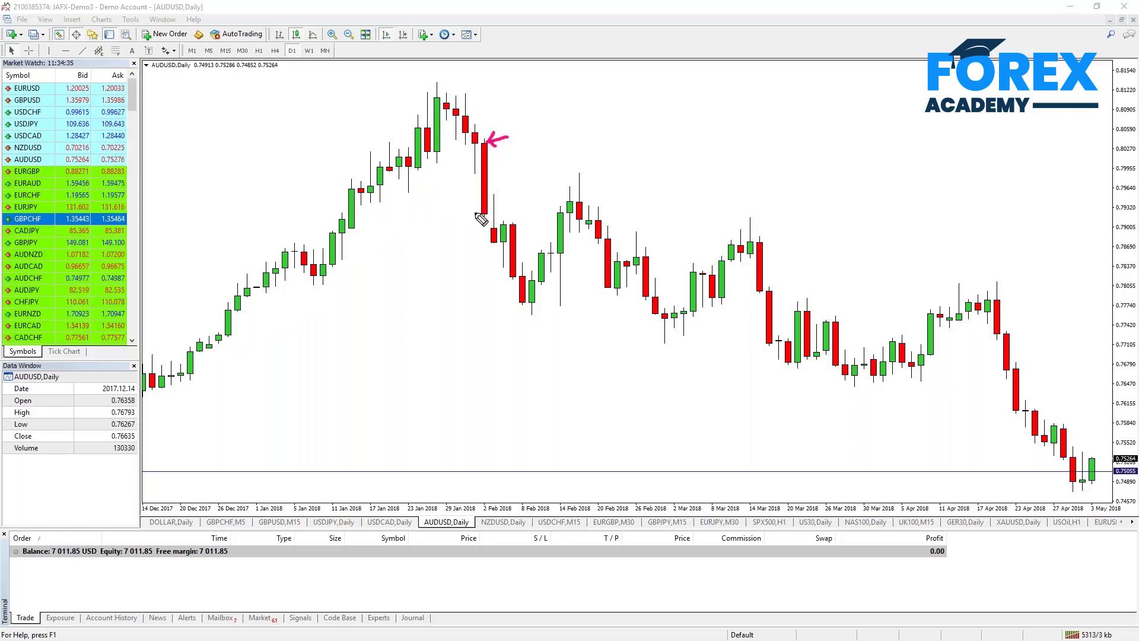
drag(462, 221, 474, 221)
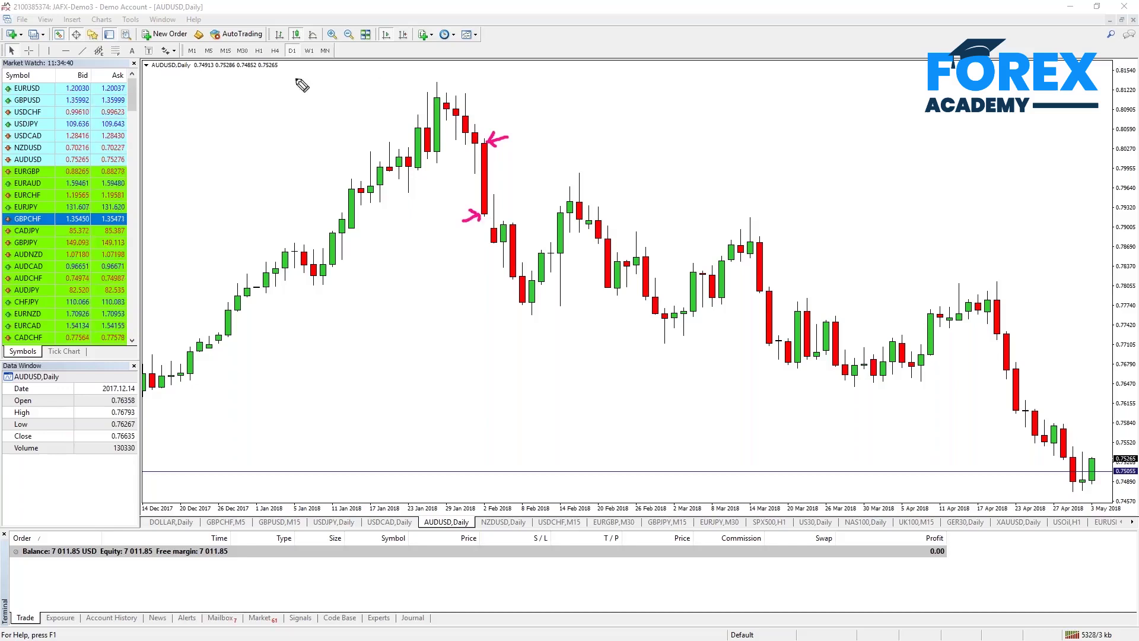
drag(282, 63, 305, 63)
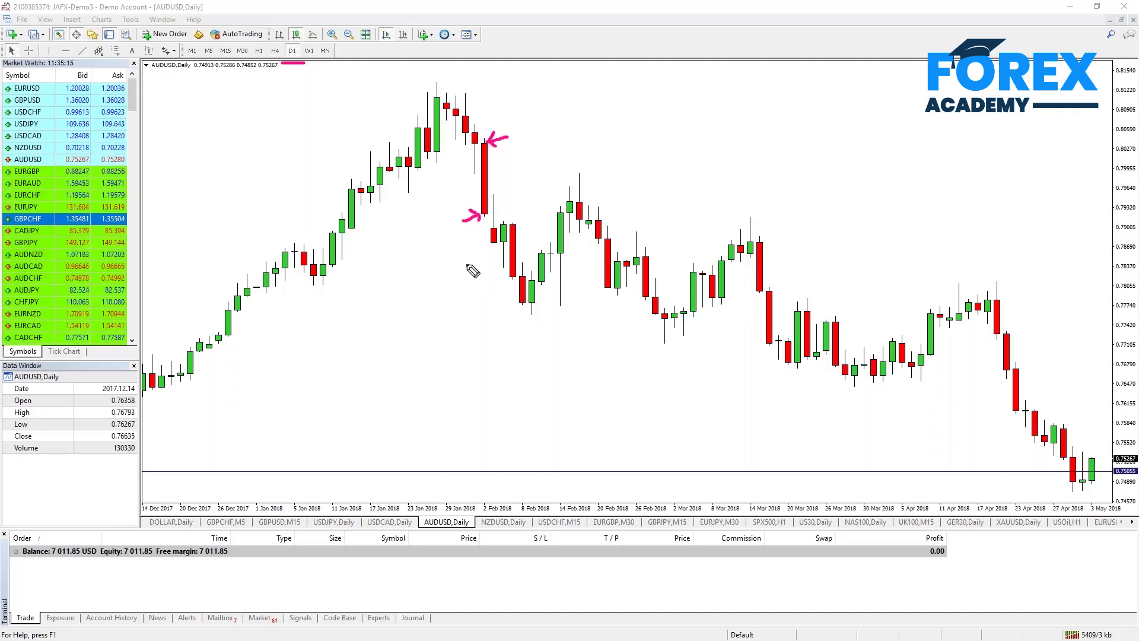
Step: Mark the decline into the early-February low with a pink arrow and short level lines at the candle wicks, and clear the annotations
mouse_move(478, 241)
mouse_down()
mouse_move(509, 308)
mouse_move(509, 290)
mouse_move(534, 315)
mouse_move(519, 315)
mouse_up()
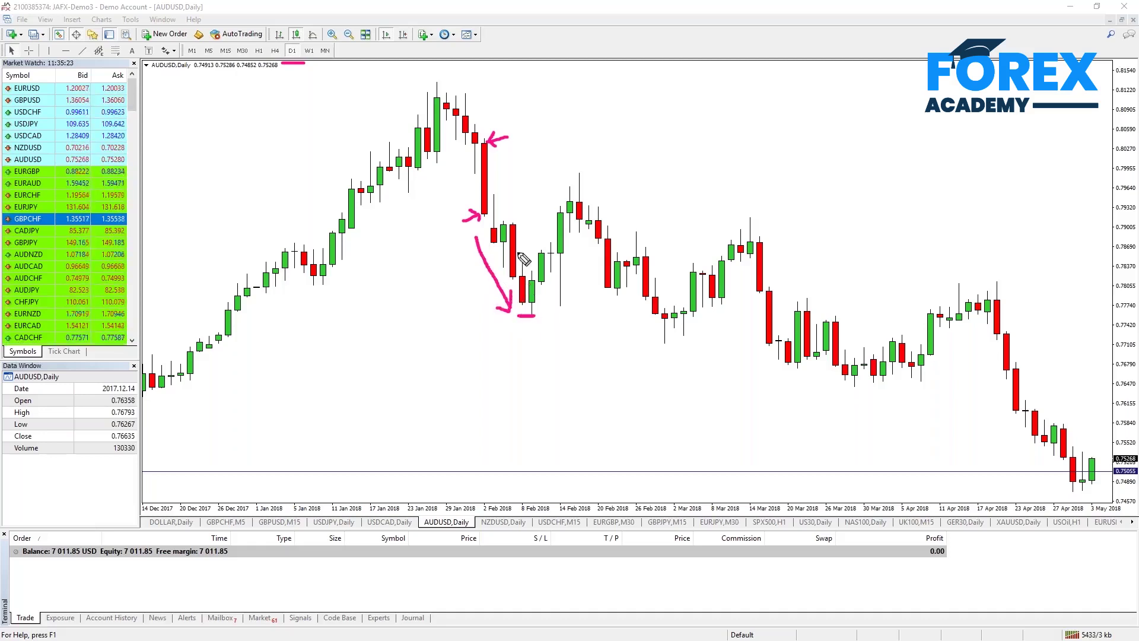
mouse_move(488, 193)
mouse_down()
mouse_move(502, 194)
mouse_move(506, 216)
mouse_up()
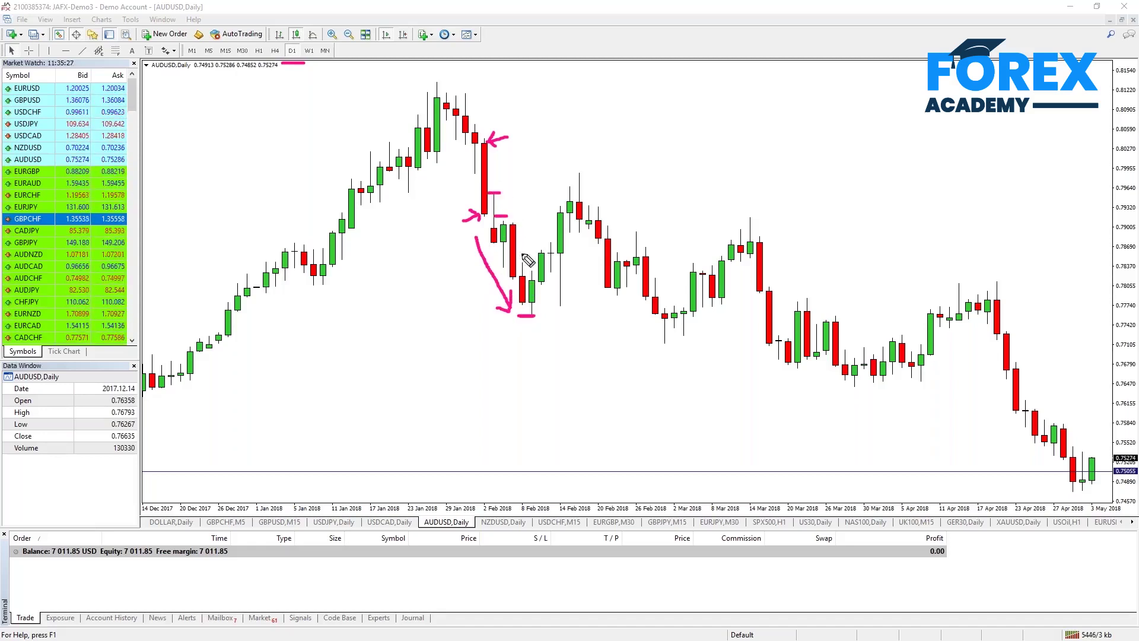
drag(519, 259, 485, 268)
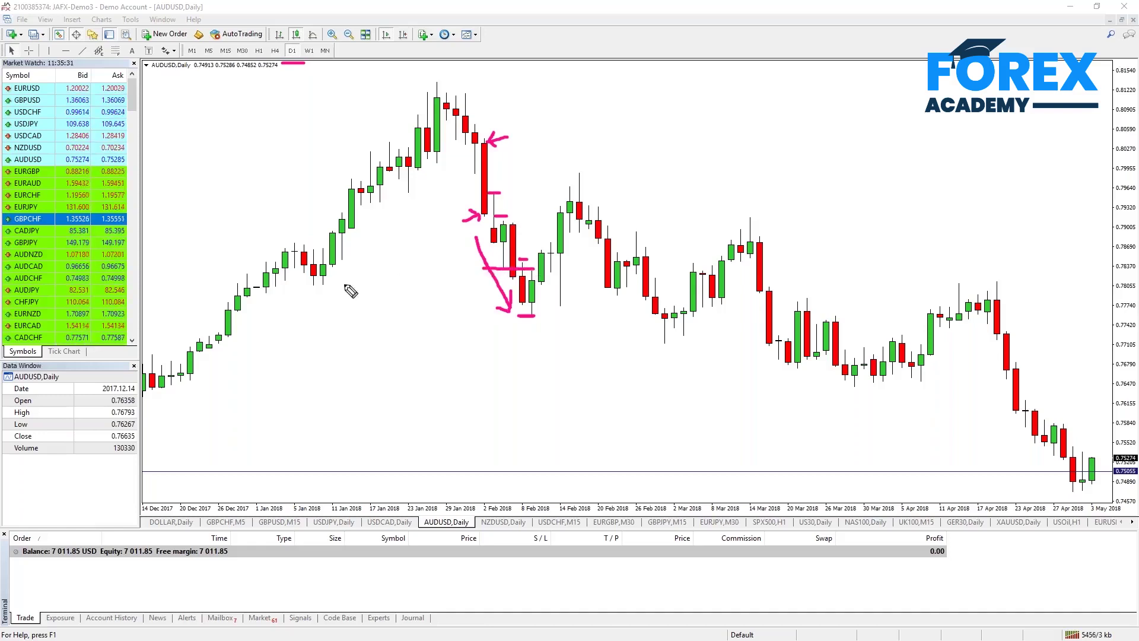
key(e)
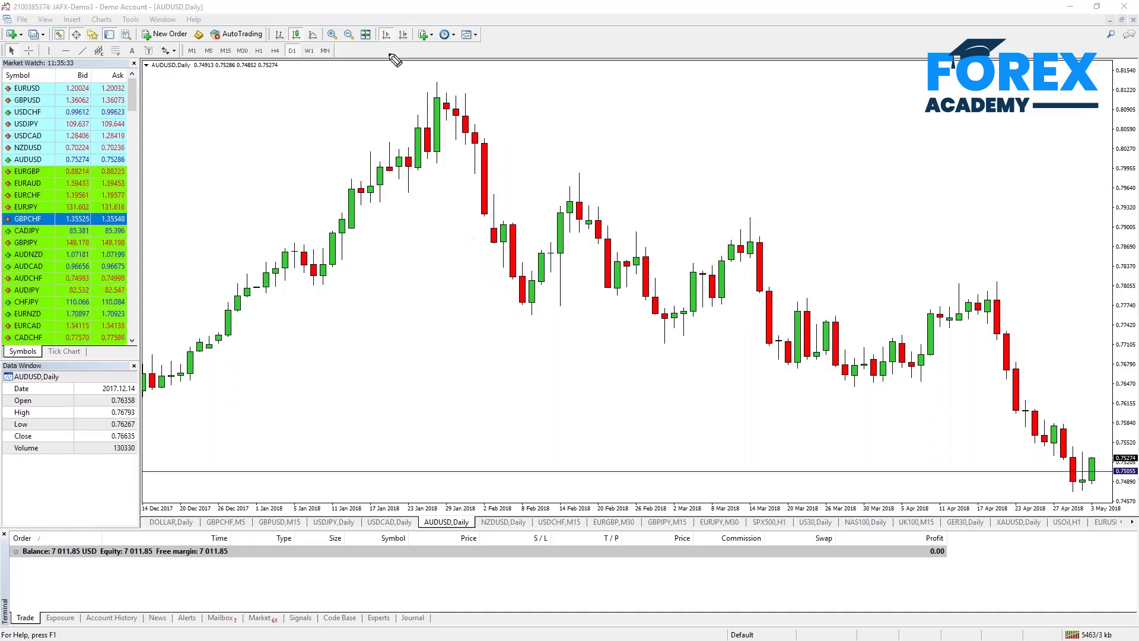
Step: Mark the large bearish candle with pink arrows, the late-April support with a cross, the downtrend with a curved arrow and the earlier rise in green
mouse_move(557, 110)
mouse_down()
mouse_move(496, 148)
mouse_move(511, 148)
mouse_up()
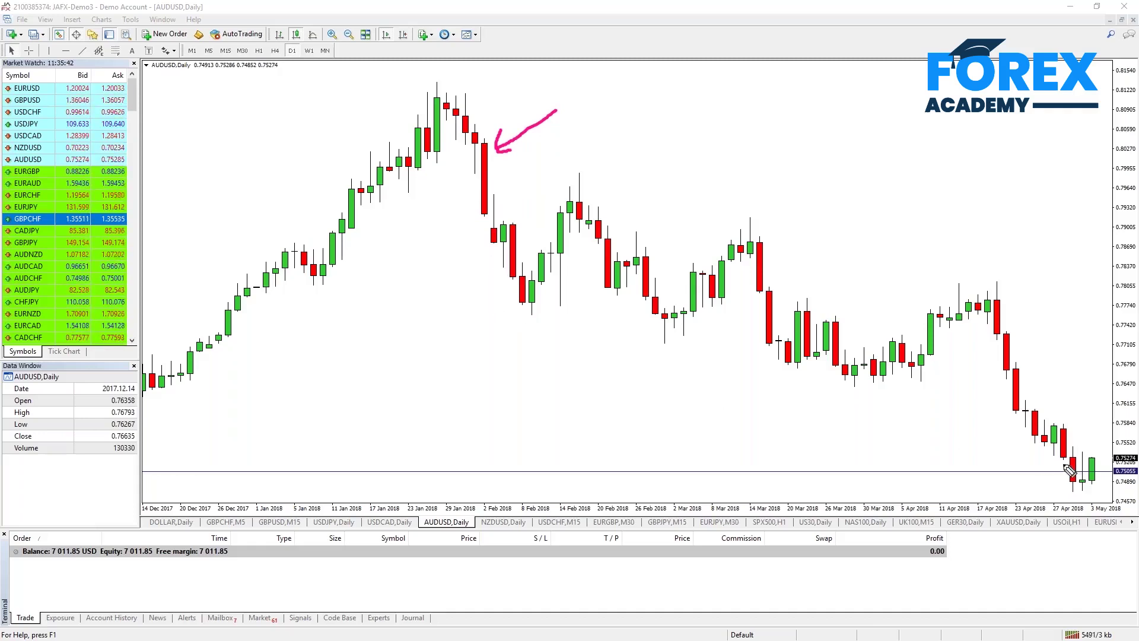
mouse_move(1023, 453)
mouse_down()
mouse_move(982, 478)
mouse_move(1017, 477)
mouse_up()
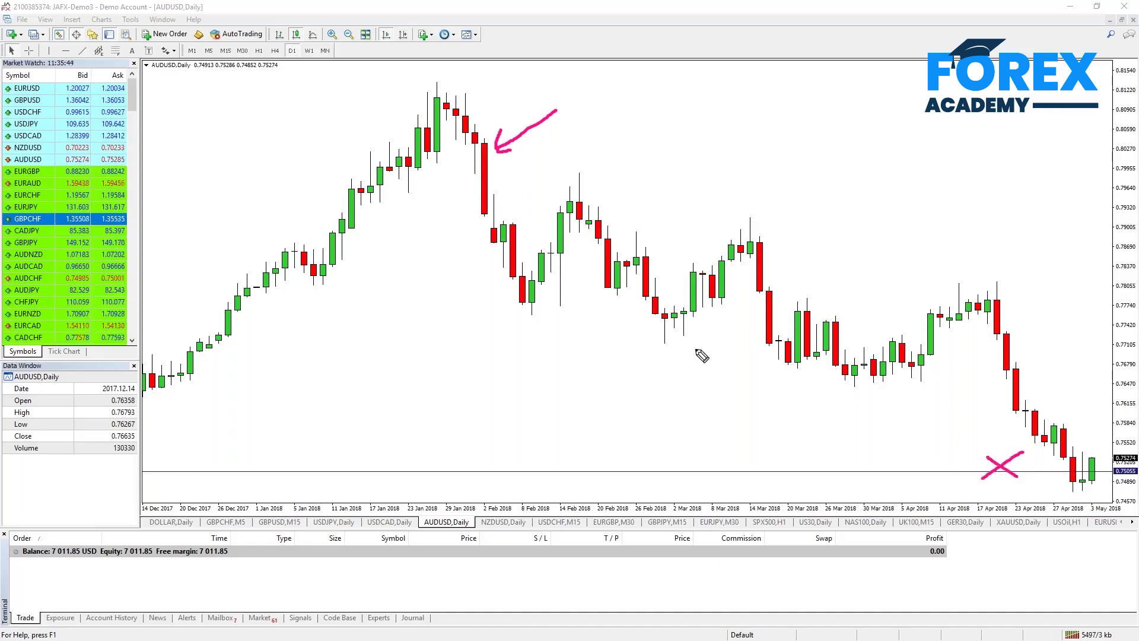
mouse_move(417, 254)
mouse_down()
mouse_move(465, 224)
mouse_move(473, 200)
mouse_move(768, 386)
mouse_move(946, 427)
mouse_move(935, 417)
mouse_move(927, 432)
mouse_up()
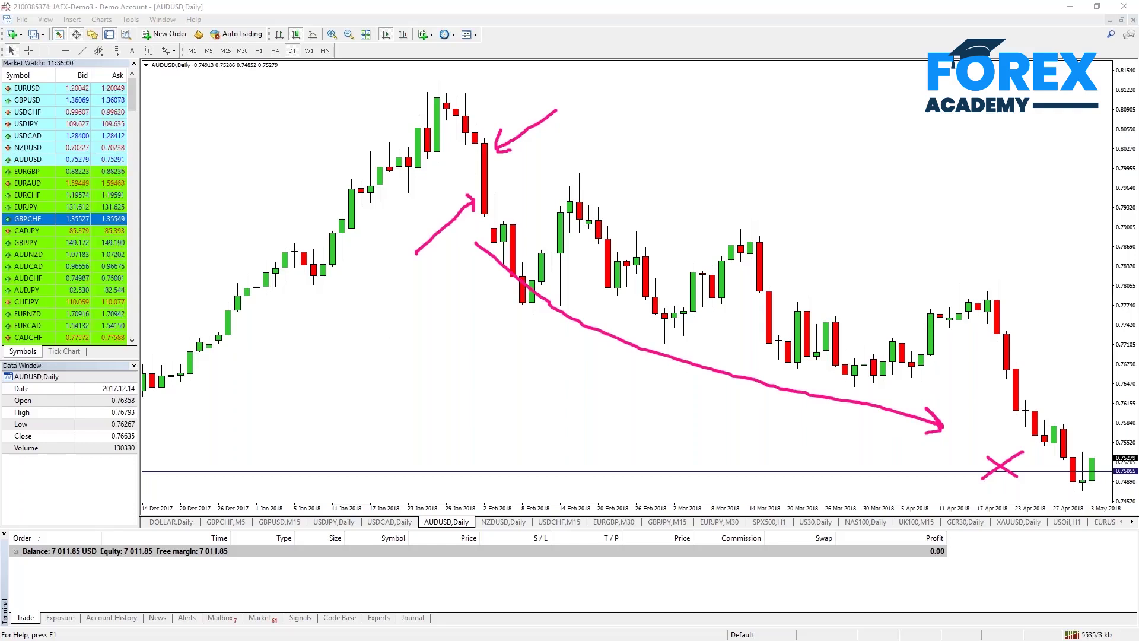
mouse_move(239, 357)
mouse_down()
mouse_move(313, 302)
mouse_move(381, 217)
mouse_move(389, 235)
mouse_up()
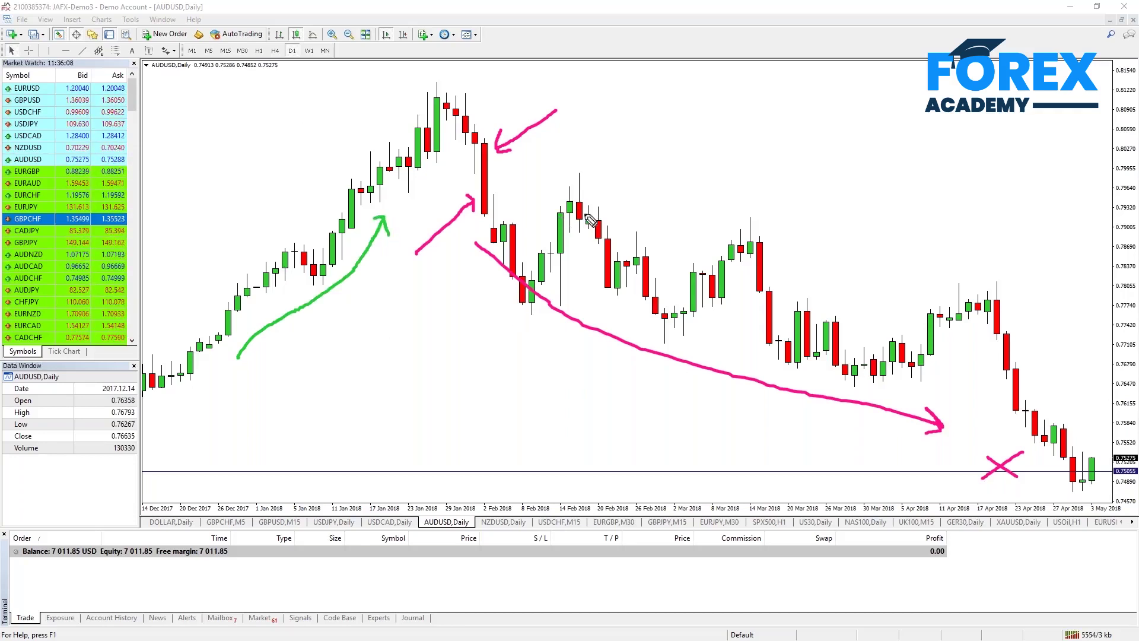
Step: Circle the lower highs in February, March and April, connect them with a descending pink curve, and clear all annotations
mouse_move(596, 169)
mouse_down()
mouse_move(566, 169)
mouse_move(606, 179)
mouse_move(581, 164)
mouse_up()
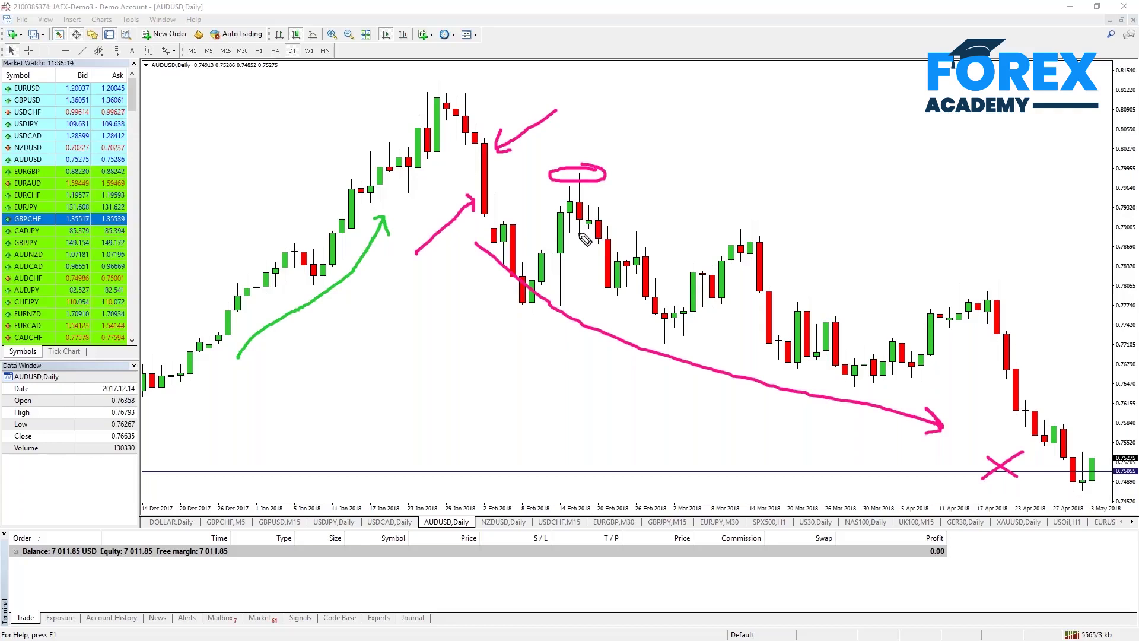
mouse_move(757, 207)
mouse_down()
mouse_move(740, 223)
mouse_move(771, 214)
mouse_move(748, 205)
mouse_up()
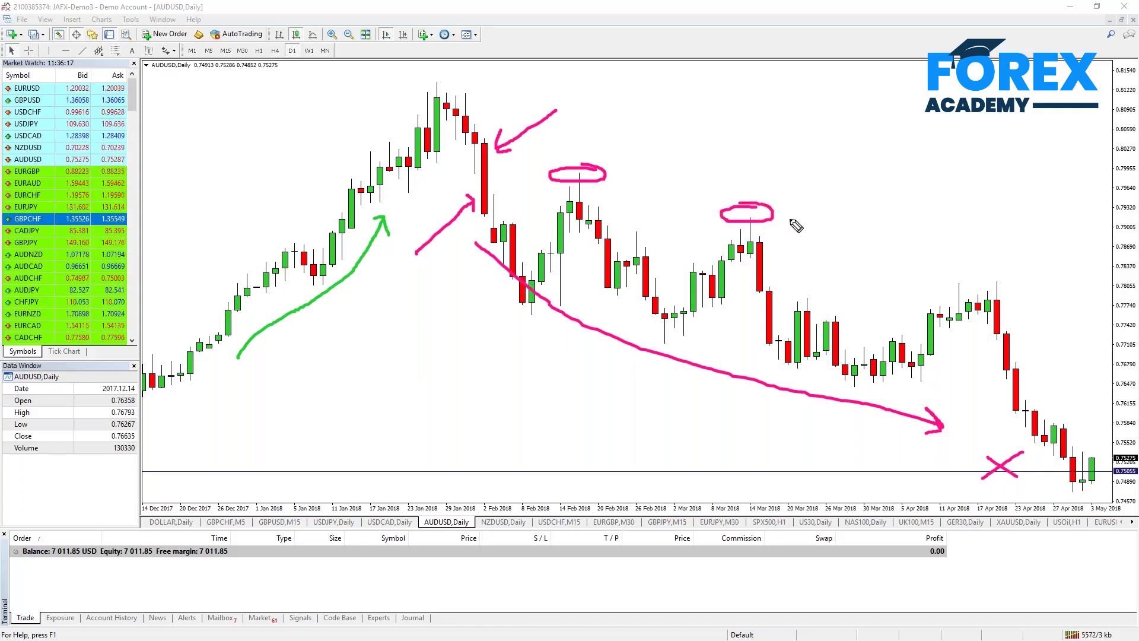
mouse_move(970, 278)
mouse_down()
mouse_move(936, 288)
mouse_move(1001, 275)
mouse_up()
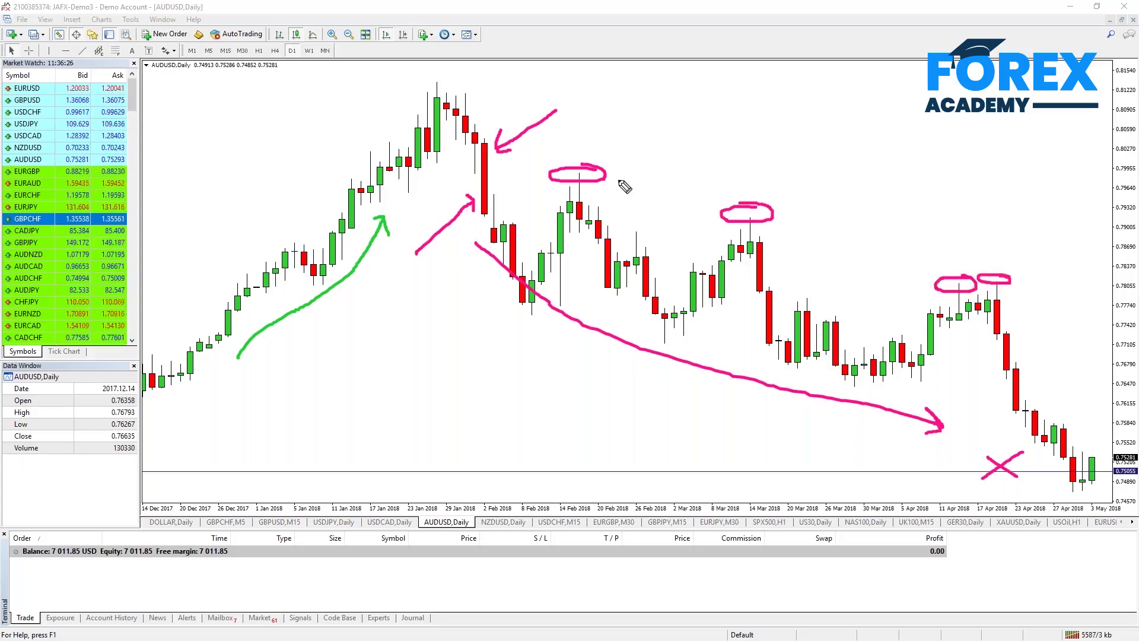
mouse_move(569, 174)
mouse_down()
mouse_move(976, 277)
mouse_move(1023, 306)
mouse_move(1047, 359)
mouse_move(1050, 338)
mouse_move(1029, 350)
mouse_up()
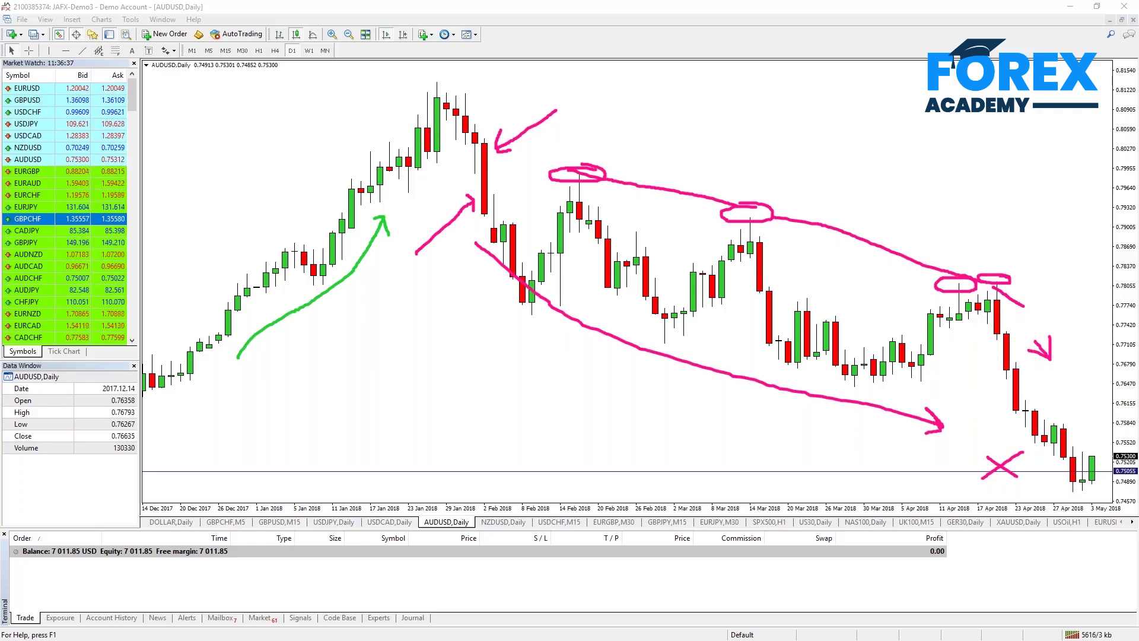
key(Escape)
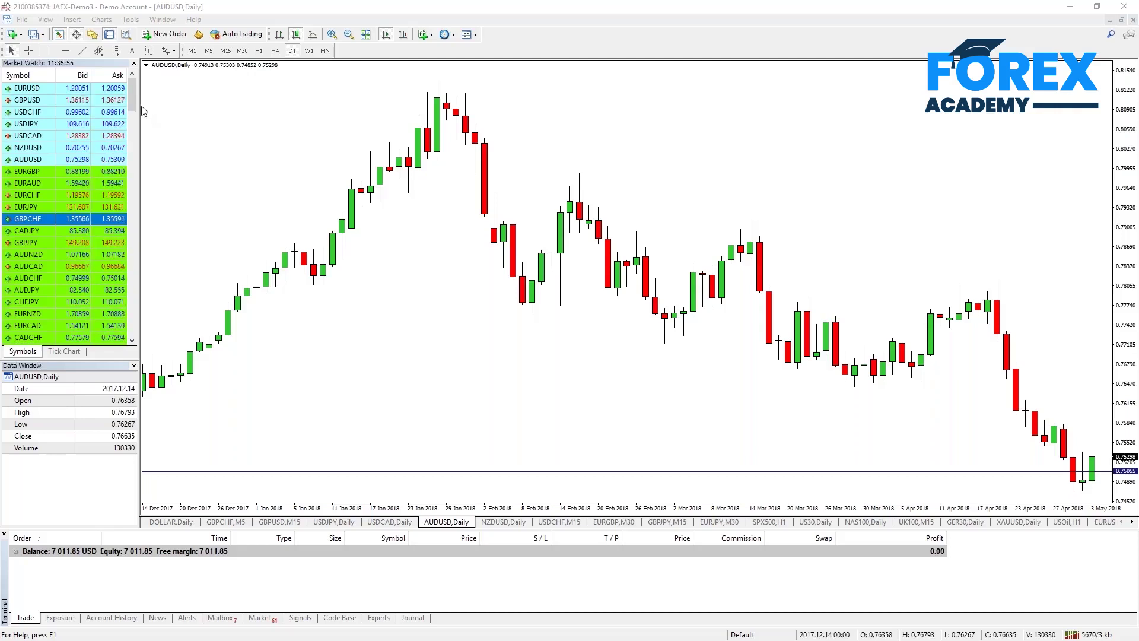
Step: Draw a descending channel with one trendline under the February and March lows and another across the February to April highs
click(83, 51)
drag(437, 278, 717, 366)
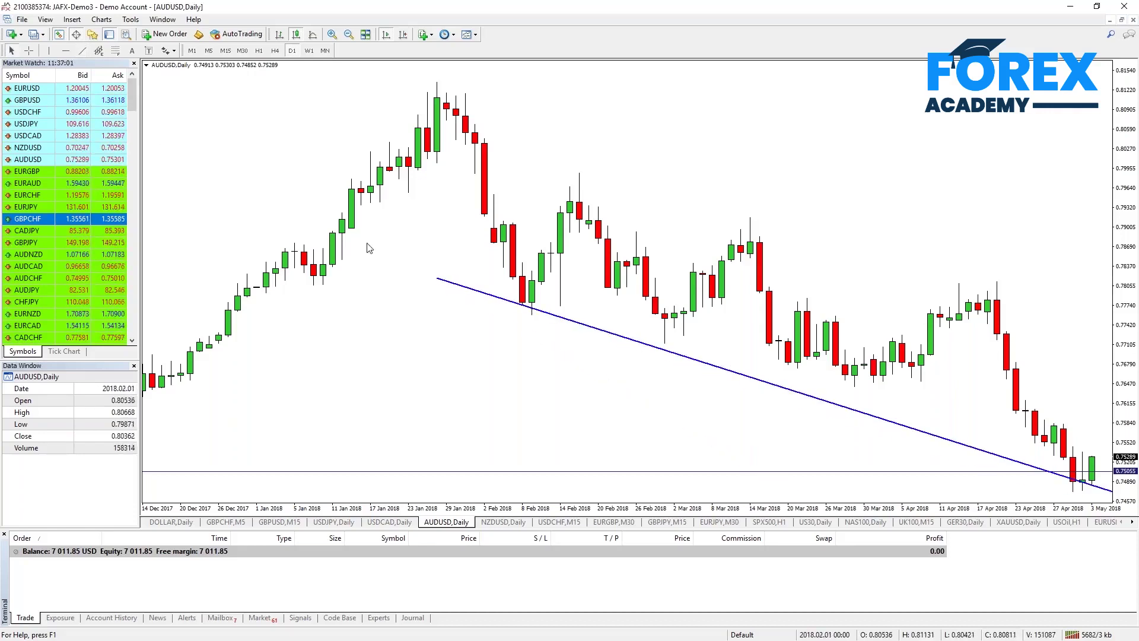
click(83, 50)
mouse_move(552, 175)
mouse_down()
mouse_move(974, 268)
mouse_move(973, 288)
mouse_up()
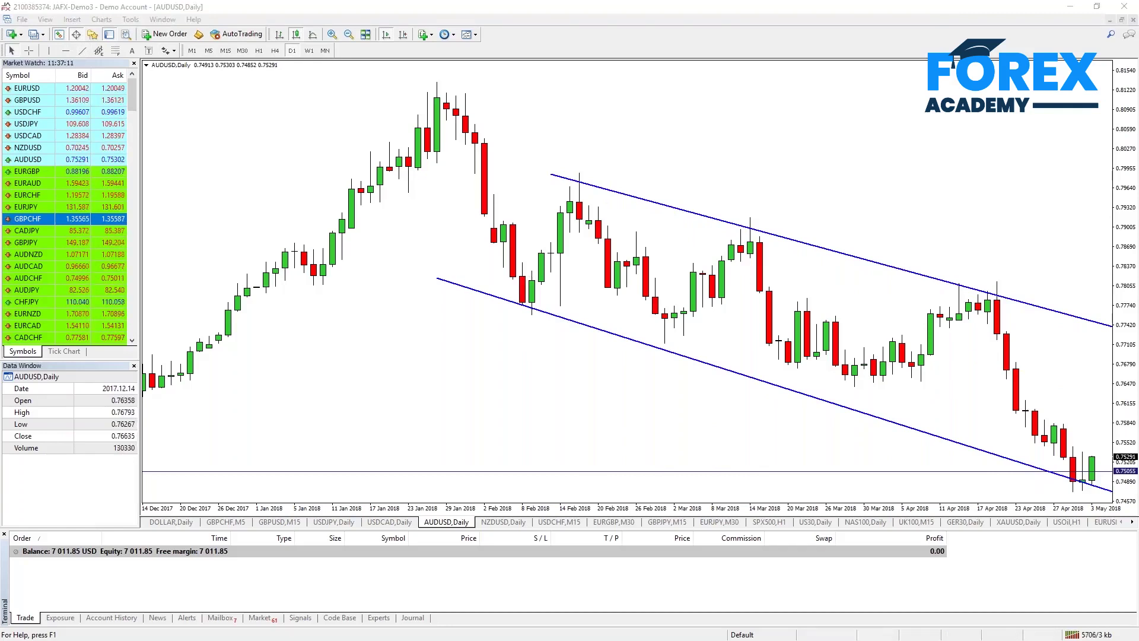
Step: Annotate the large bearish candle with a pink arrow and write an S at each of the three highs touching the upper trendline
mouse_move(526, 139)
mouse_down()
mouse_move(494, 155)
mouse_move(504, 167)
mouse_up()
drag(602, 151, 581, 180)
mouse_move(742, 197)
mouse_down()
mouse_move(767, 194)
mouse_move(743, 227)
mouse_up()
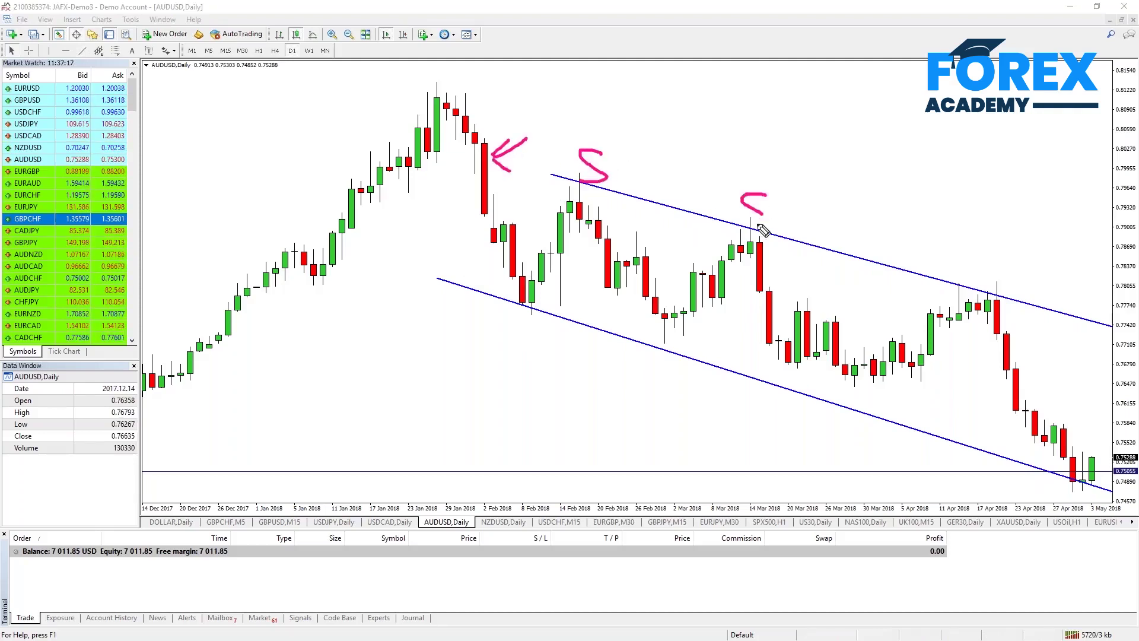
mouse_move(980, 255)
mouse_down()
mouse_move(1006, 254)
mouse_move(974, 296)
mouse_up()
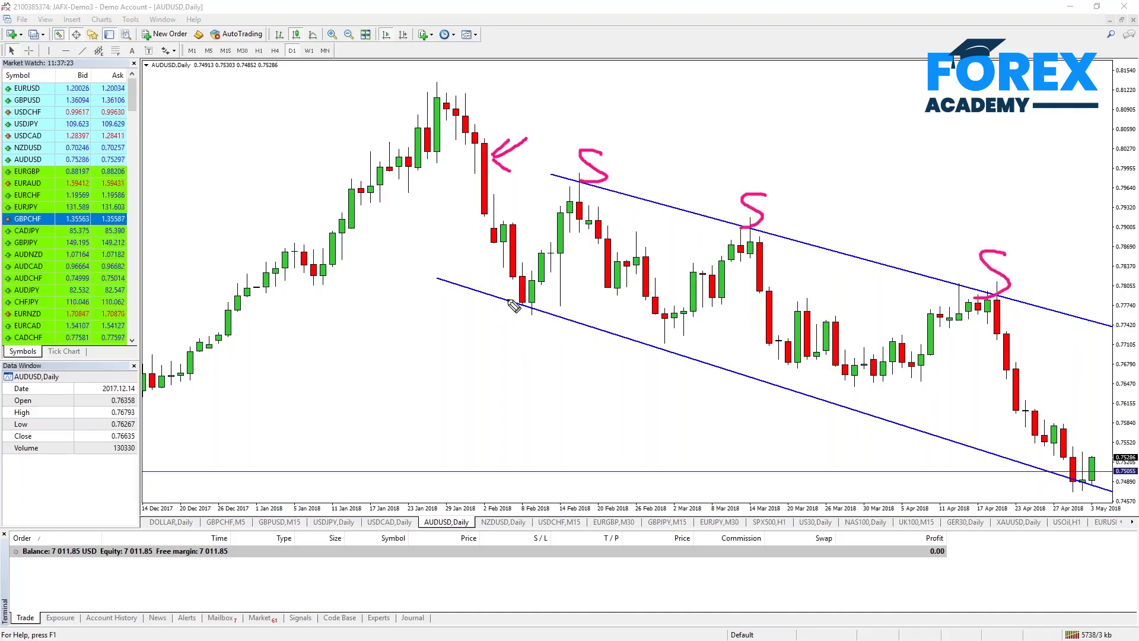
Step: Mark the February to April lows, the rally into the April high and its reversal with pink strokes and arrows, and clear the annotations
drag(513, 295, 567, 323)
drag(636, 329, 712, 371)
mouse_move(824, 369)
mouse_down()
mouse_move(918, 373)
mouse_move(983, 300)
mouse_move(952, 288)
mouse_move(982, 313)
mouse_up()
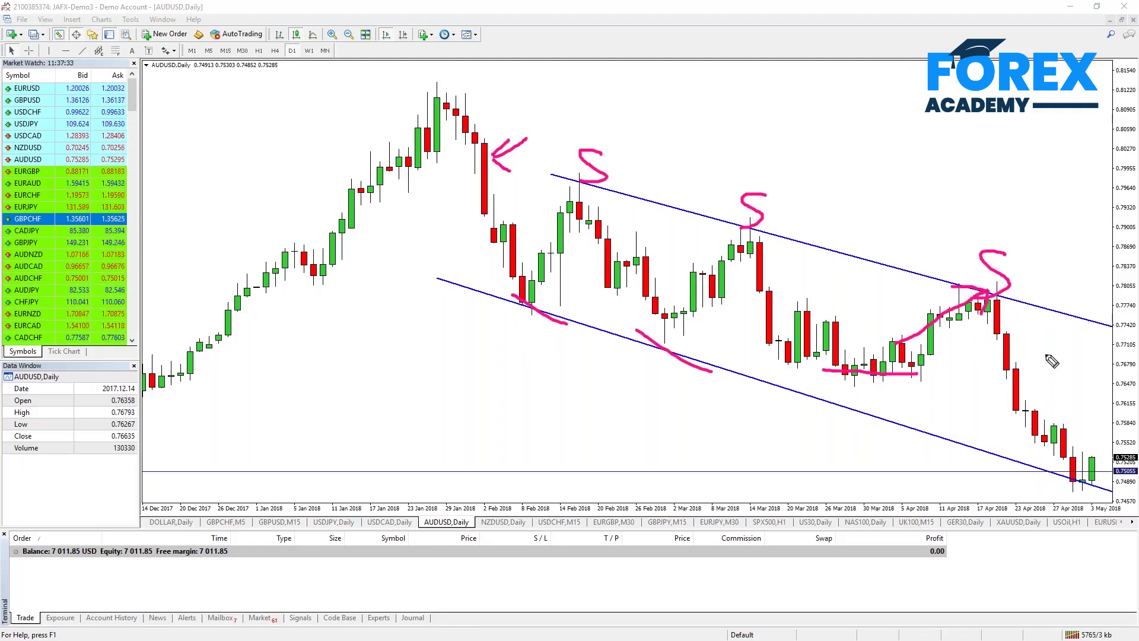
mouse_move(1040, 290)
mouse_down()
mouse_move(1004, 307)
mouse_move(1019, 309)
mouse_up()
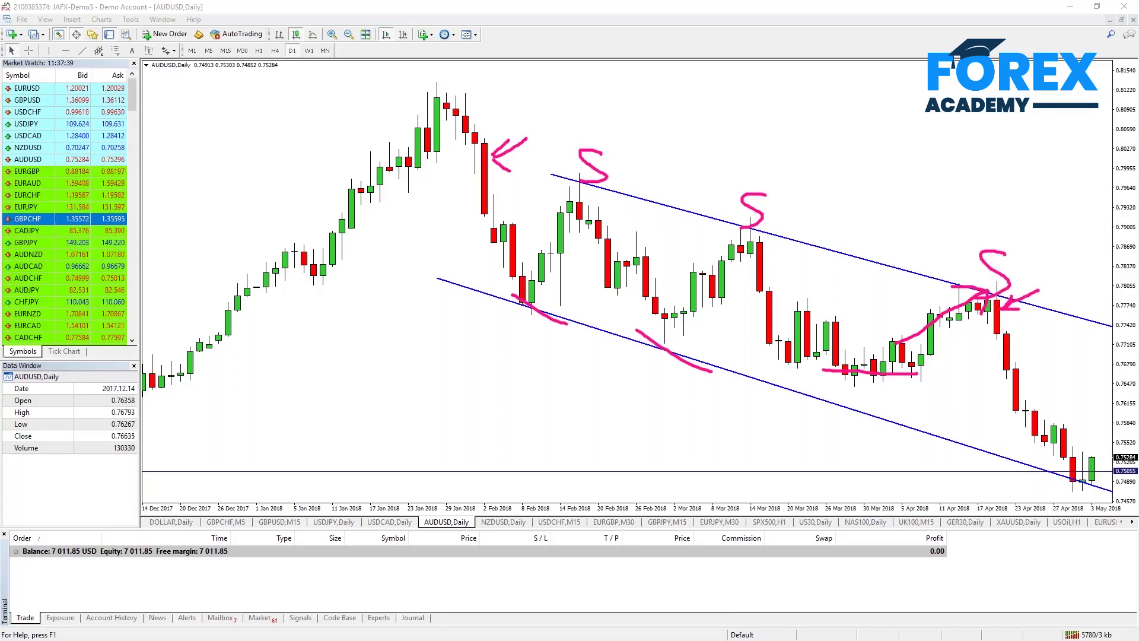
key(Escape)
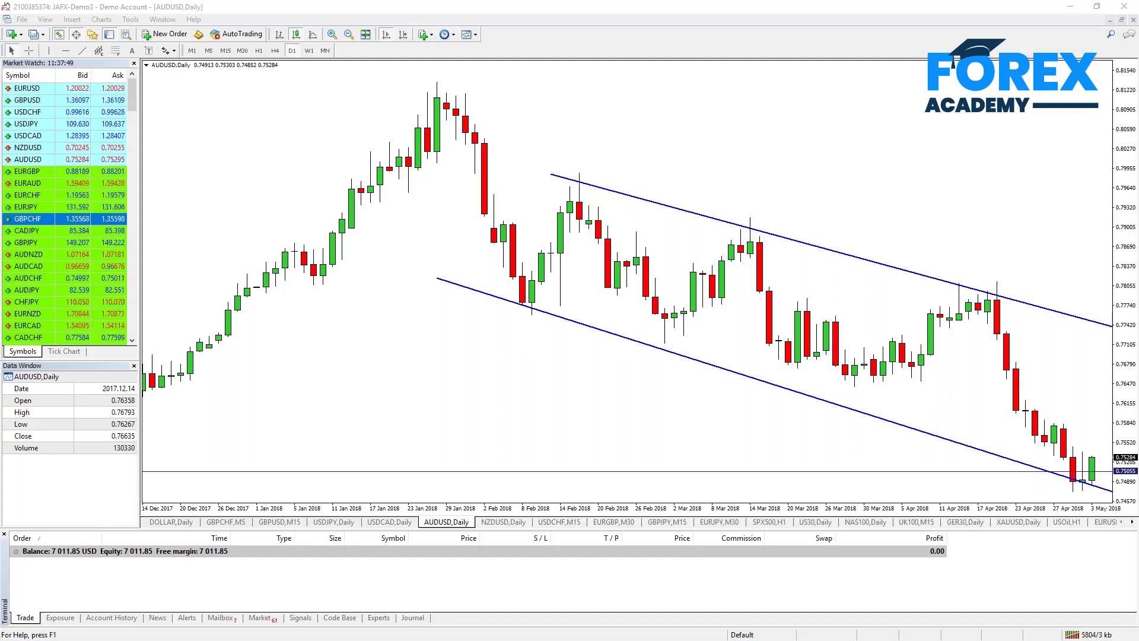
Step: Switch to the NZDUSD daily chart and mark its range highs, the 0.71824 support and the early-January breakout candle in blue
click(490, 520)
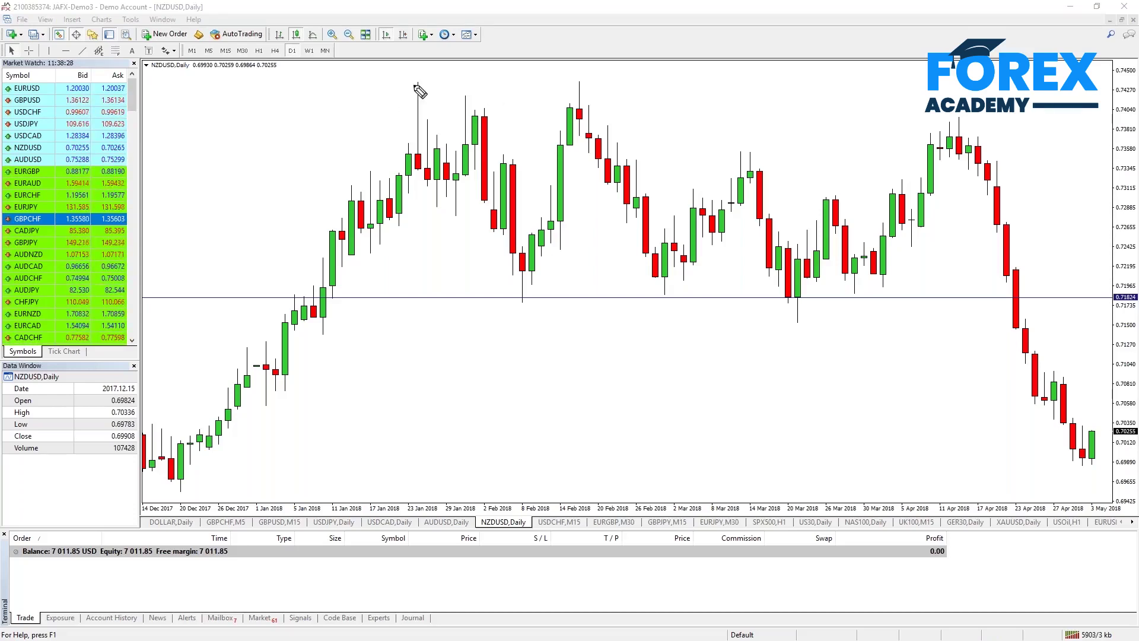
drag(358, 93, 1017, 94)
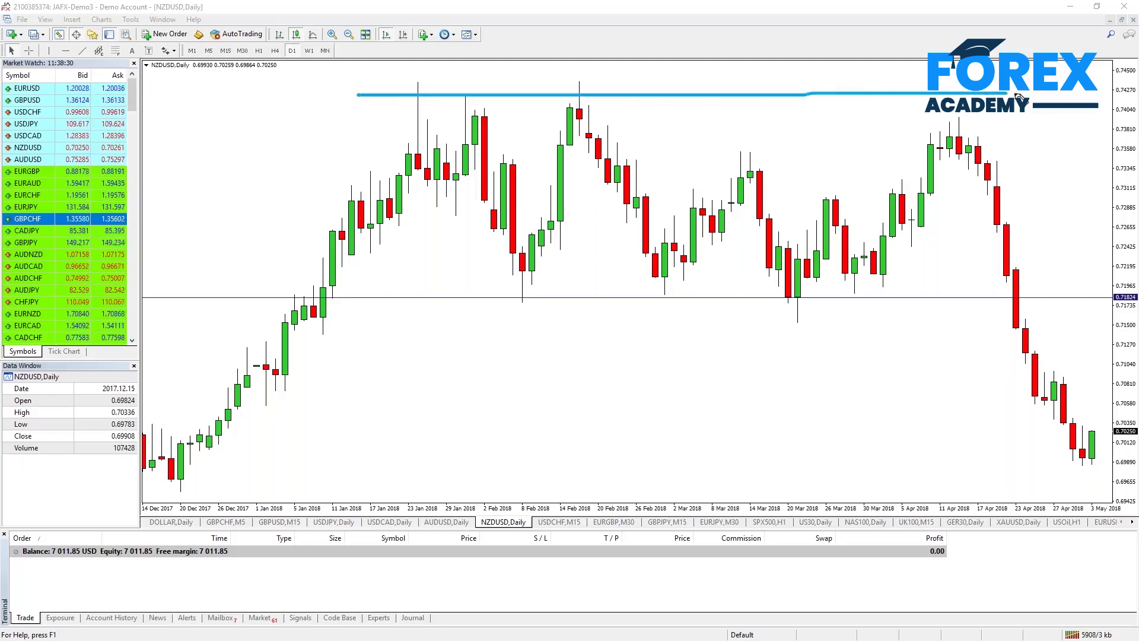
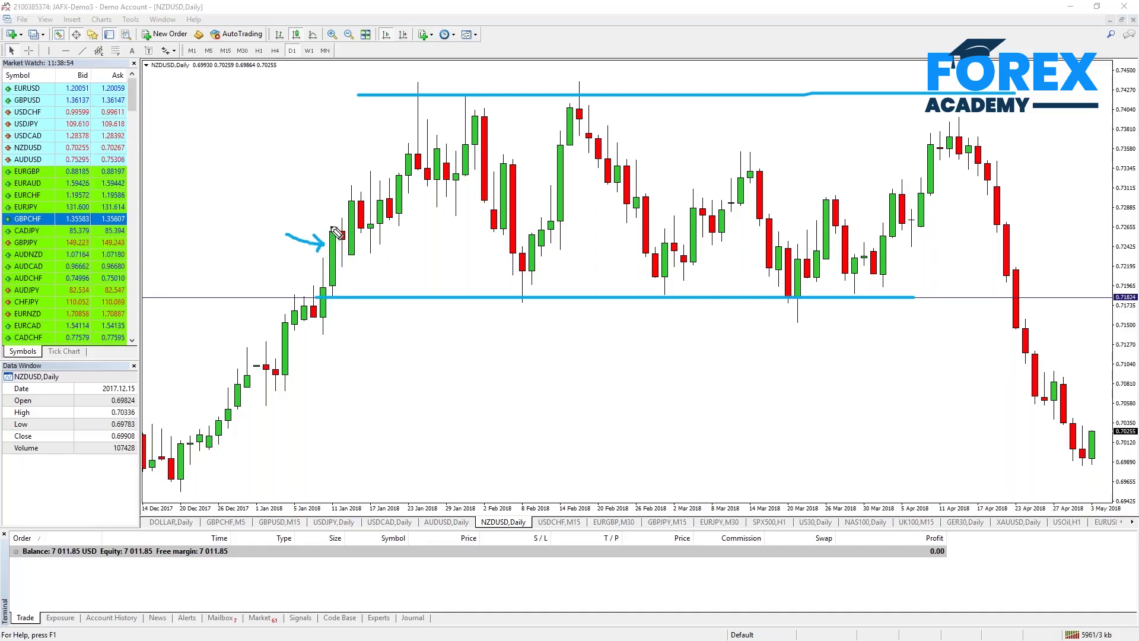
drag(315, 226, 339, 226)
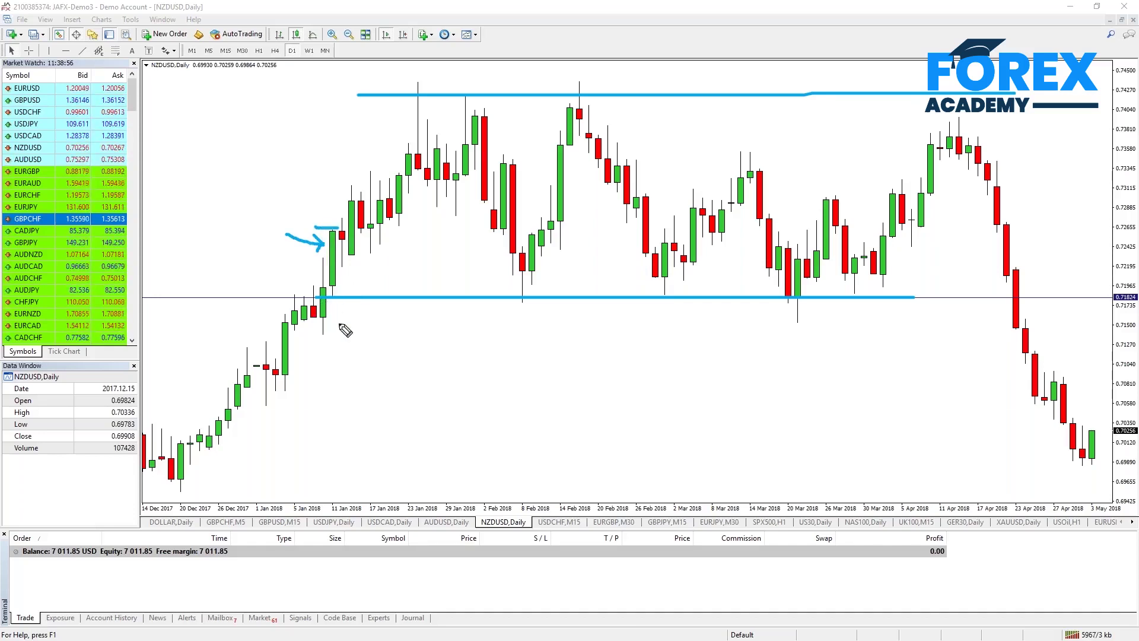
Step: Mark the breakout candle's base, the January rally and the late-January high on the NZDUSD daily chart with blue strokes and arrows
mouse_move(336, 301)
mouse_down()
mouse_move(353, 333)
mouse_move(349, 309)
mouse_move(358, 312)
mouse_up()
drag(356, 260, 426, 202)
drag(405, 86, 427, 79)
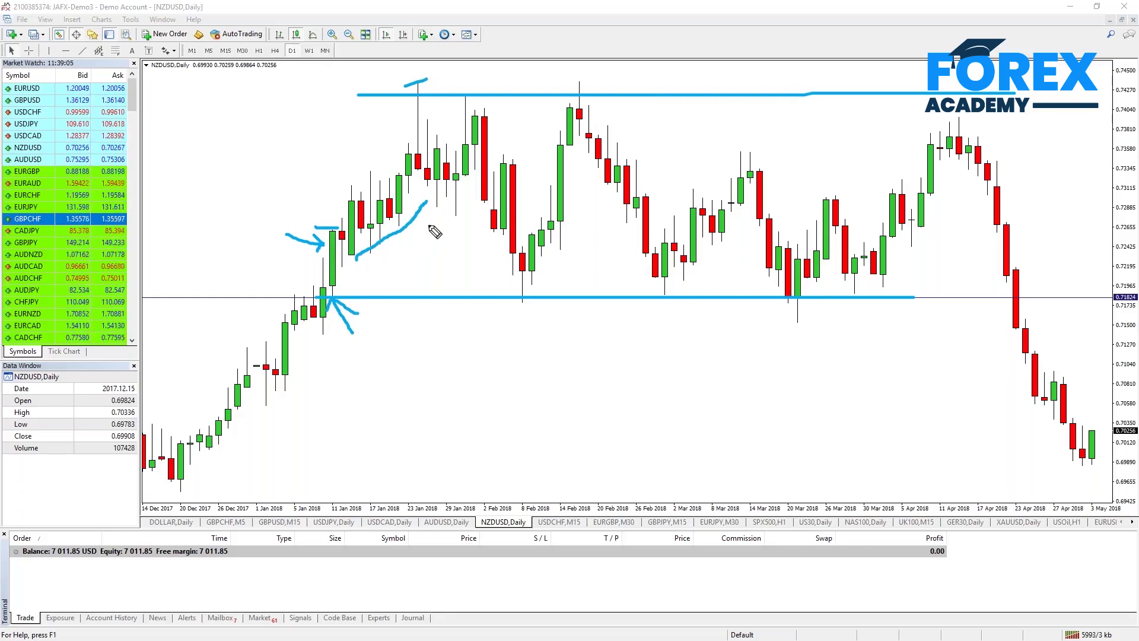
mouse_move(427, 92)
mouse_down()
mouse_move(460, 79)
mouse_move(440, 94)
mouse_up()
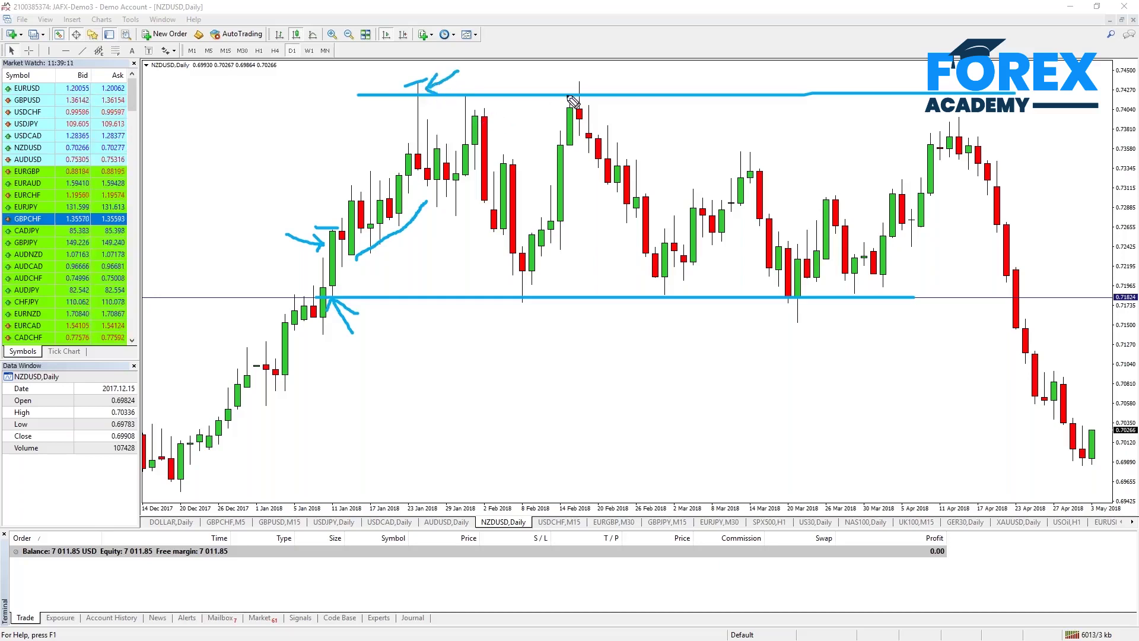
Step: Mark the mid-February high and following decline with blue arrows and the late-April fall with a pink arrow, and clear the annotations
drag(620, 69, 584, 87)
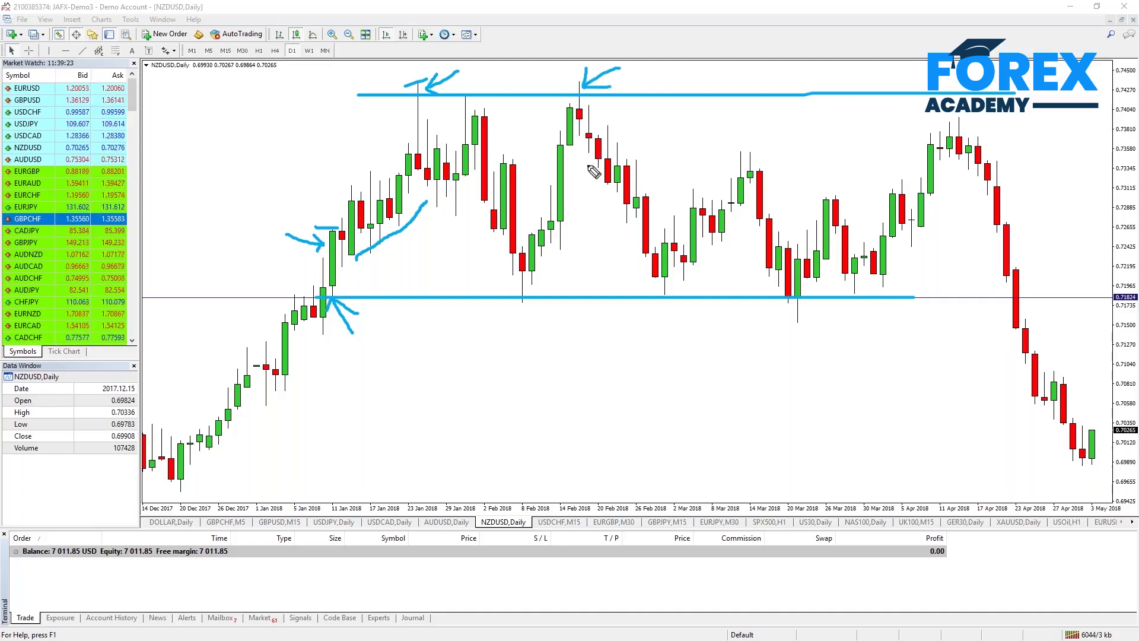
drag(588, 160, 651, 282)
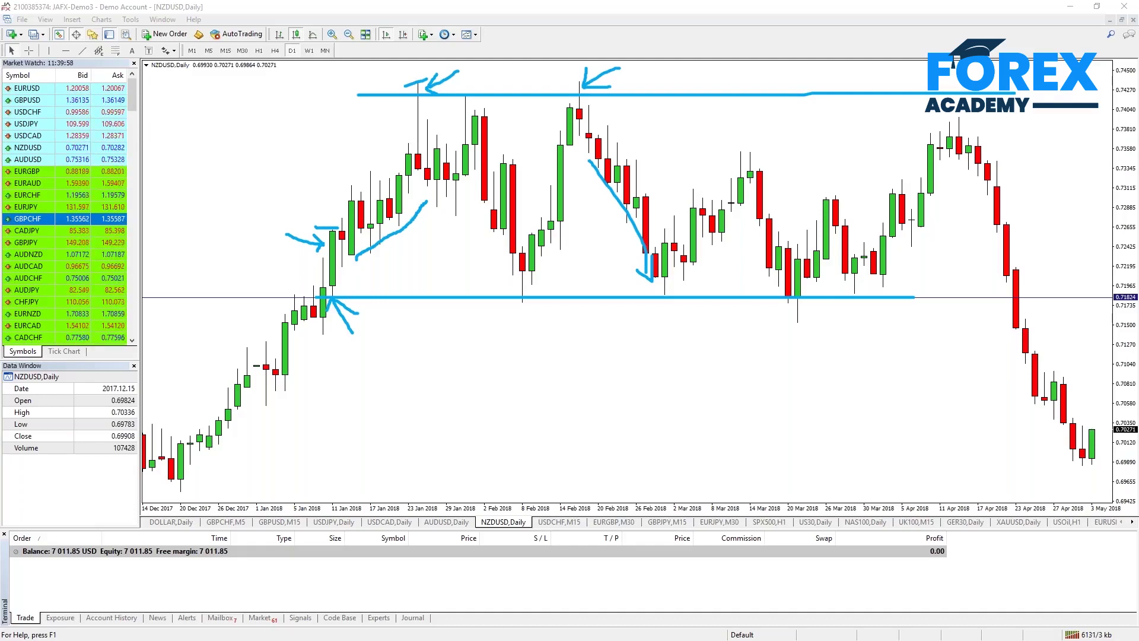
drag(971, 198, 1030, 427)
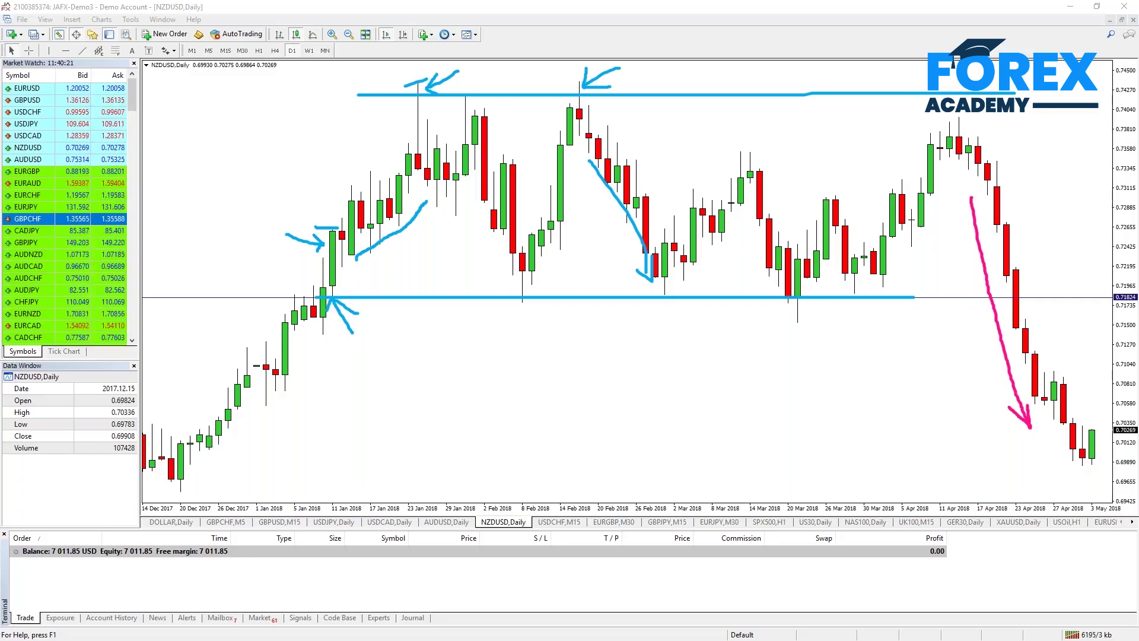
key(Escape)
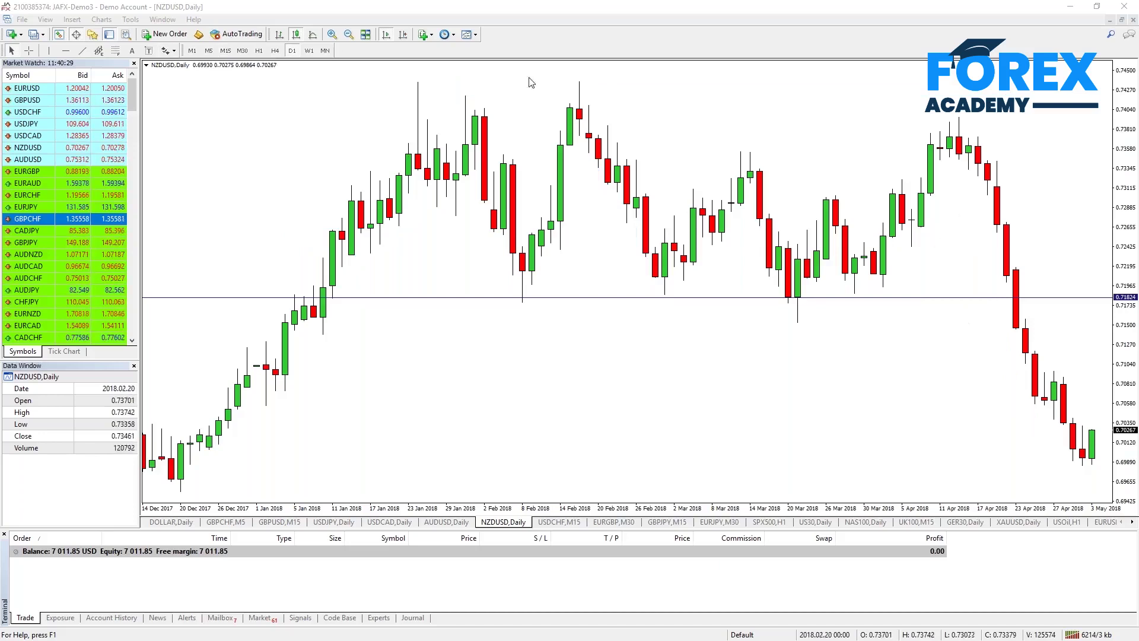
Step: Switch the NZDUSD chart to M15 and mark the sharp drop, the lows beneath it and the small consolidation's upper and lower edges in blue
click(225, 51)
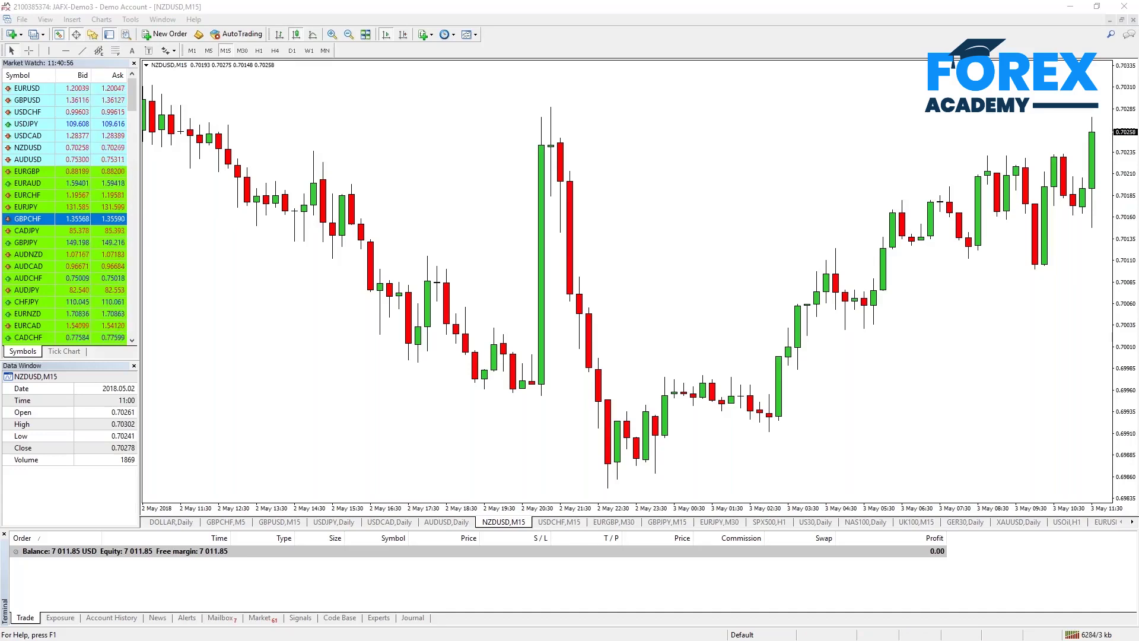
mouse_move(624, 191)
mouse_down()
mouse_move(590, 224)
mouse_move(609, 228)
mouse_up()
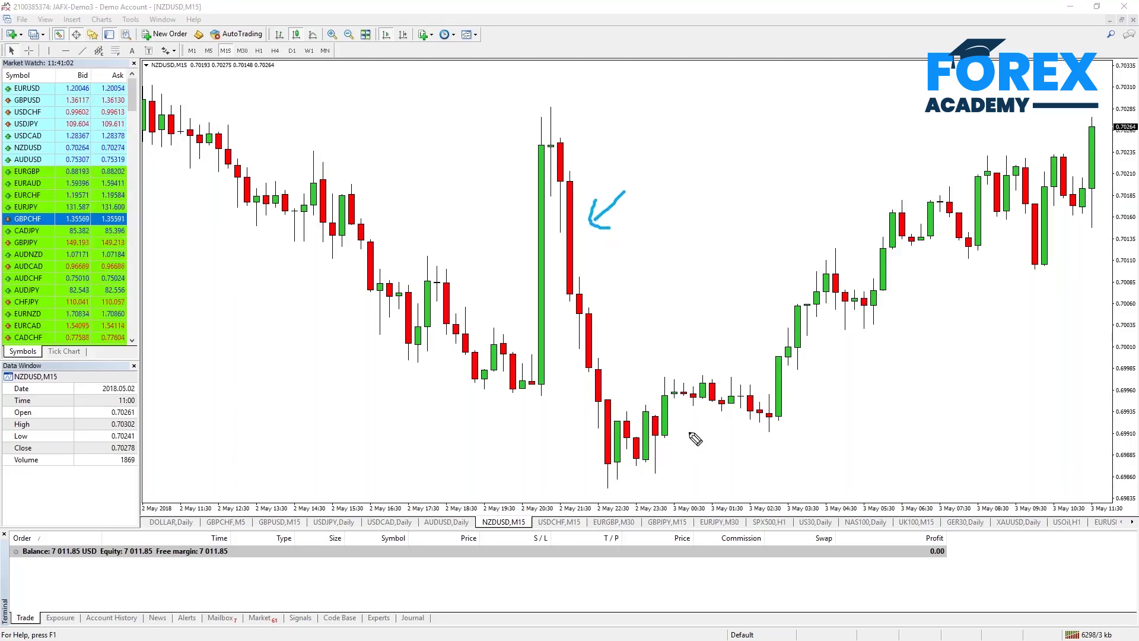
drag(598, 473, 667, 472)
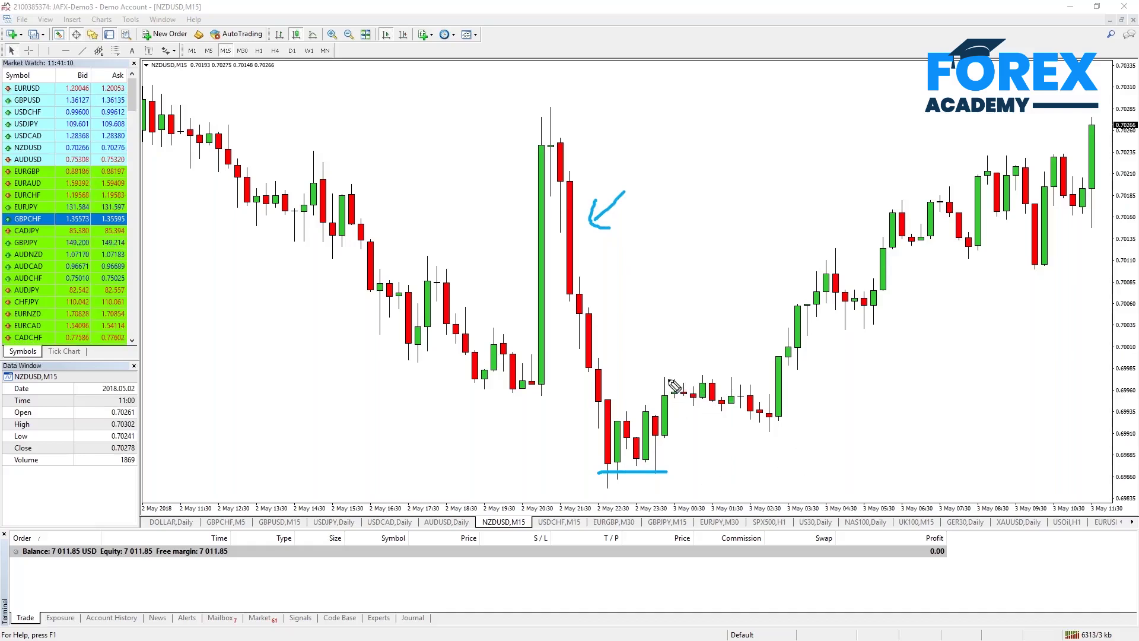
drag(661, 375, 754, 389)
drag(669, 404, 759, 430)
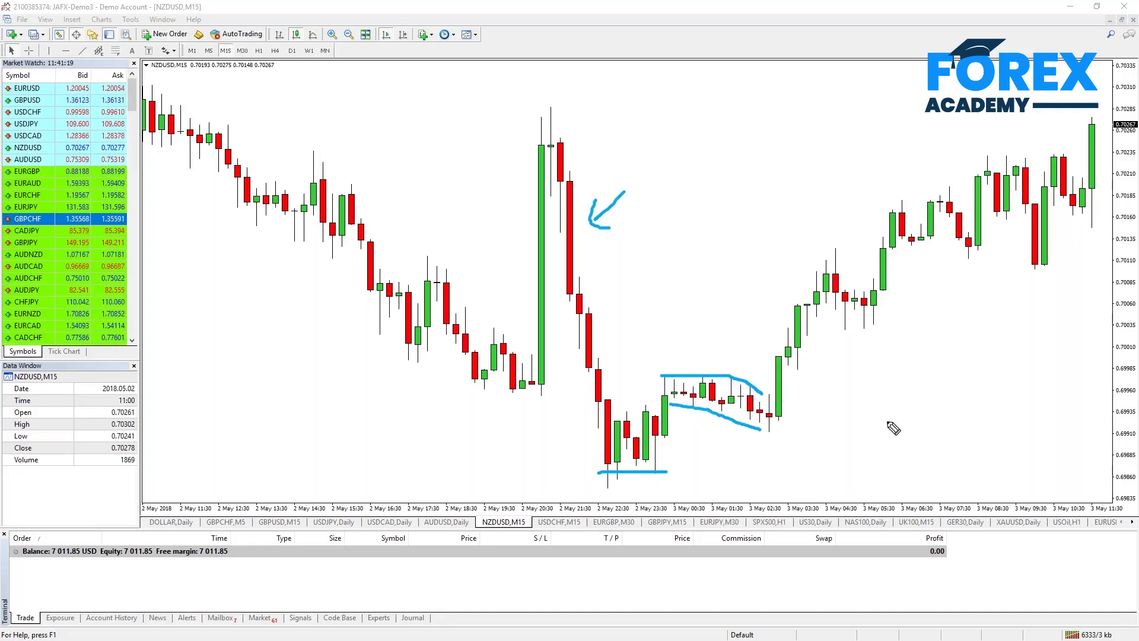
Step: Draw a blue callout arrow to the base of the large green candle after the consolidation and label it "Bullish" in green
mouse_move(922, 440)
mouse_down()
mouse_move(785, 419)
mouse_move(806, 414)
mouse_move(781, 432)
mouse_up()
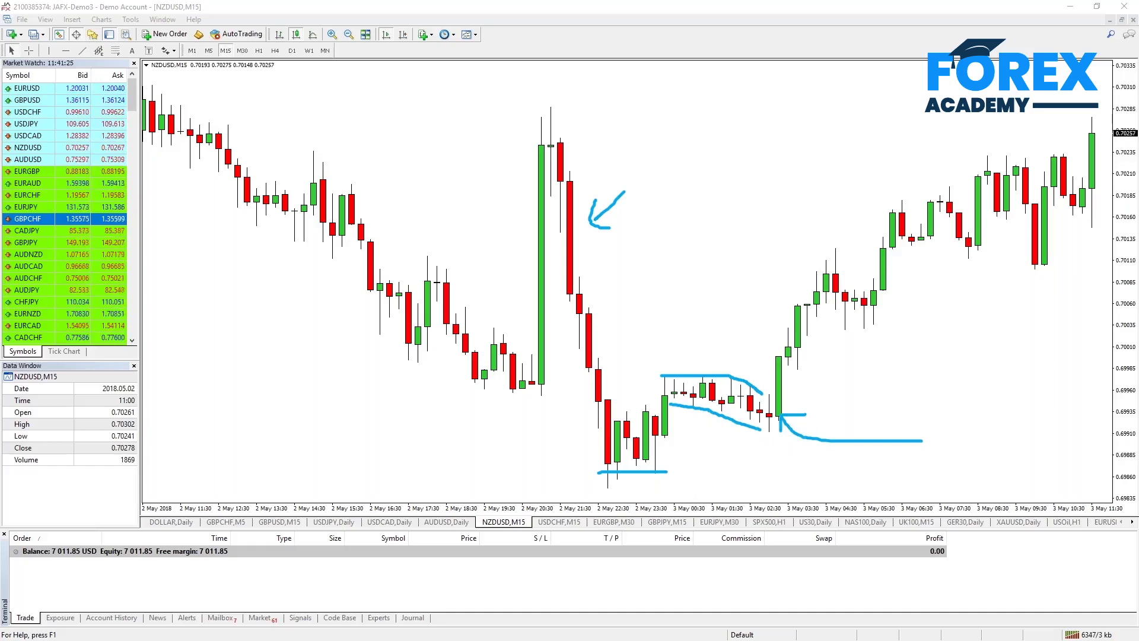
mouse_move(921, 420)
mouse_down()
mouse_move(927, 449)
mouse_move(935, 430)
mouse_move(927, 447)
mouse_move(1027, 442)
mouse_up()
click(1009, 418)
drag(1043, 403, 1069, 446)
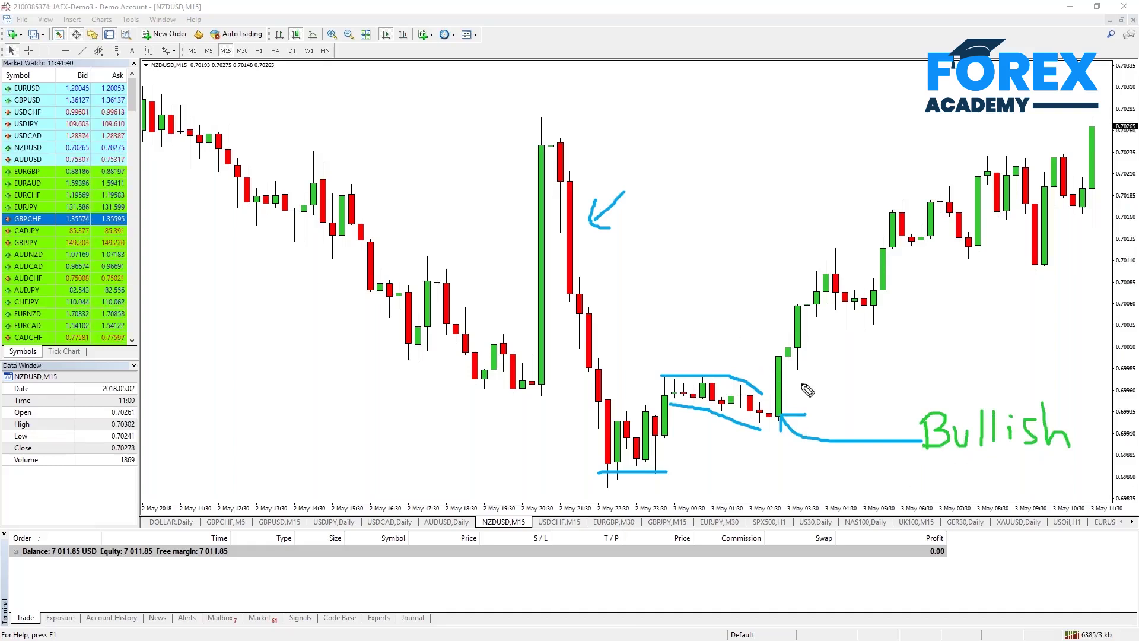
Step: Mark the bullish candle's top, a dashed level beneath it, the rally and the latest high in green, and clear the annotations
drag(723, 321, 773, 355)
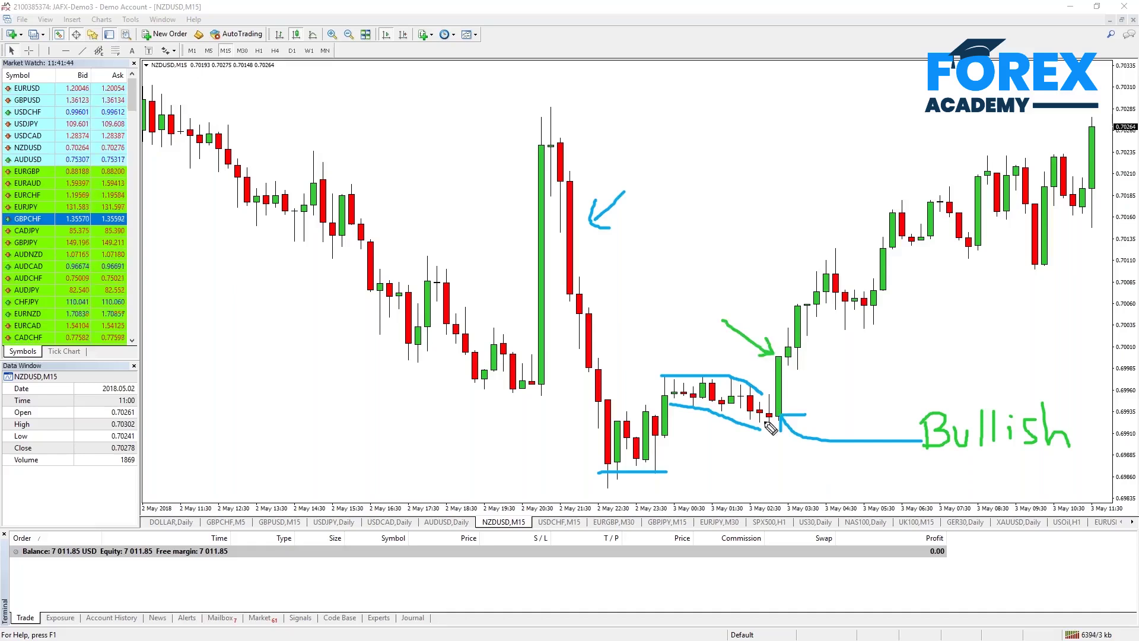
drag(696, 441, 858, 433)
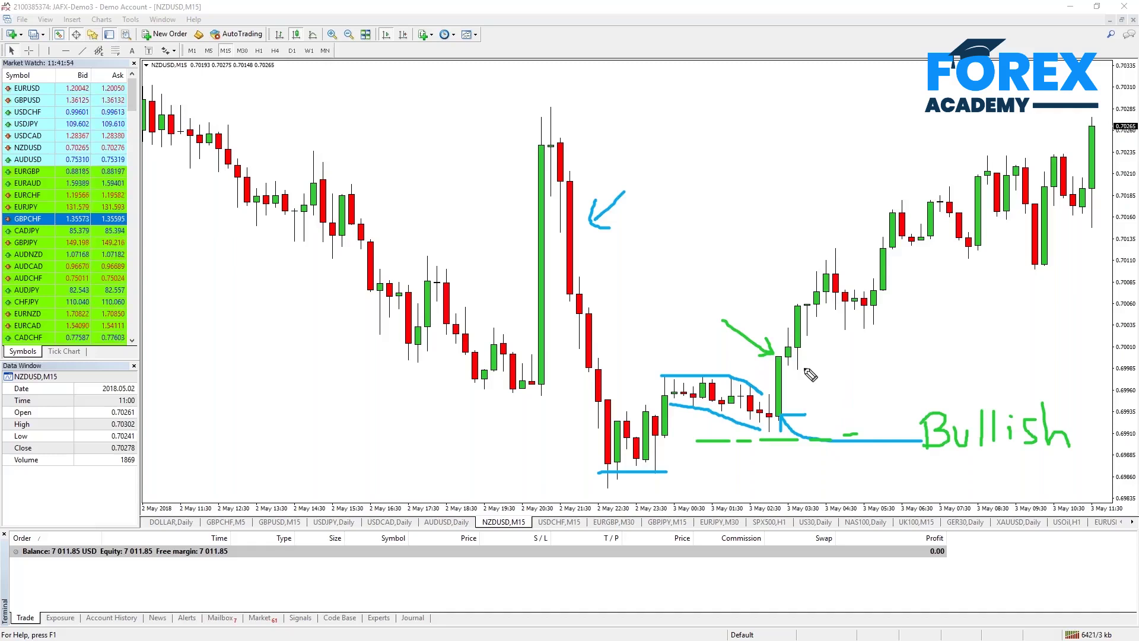
mouse_move(799, 357)
mouse_down()
mouse_move(886, 308)
mouse_move(1044, 278)
mouse_move(1107, 188)
mouse_move(1111, 211)
mouse_up()
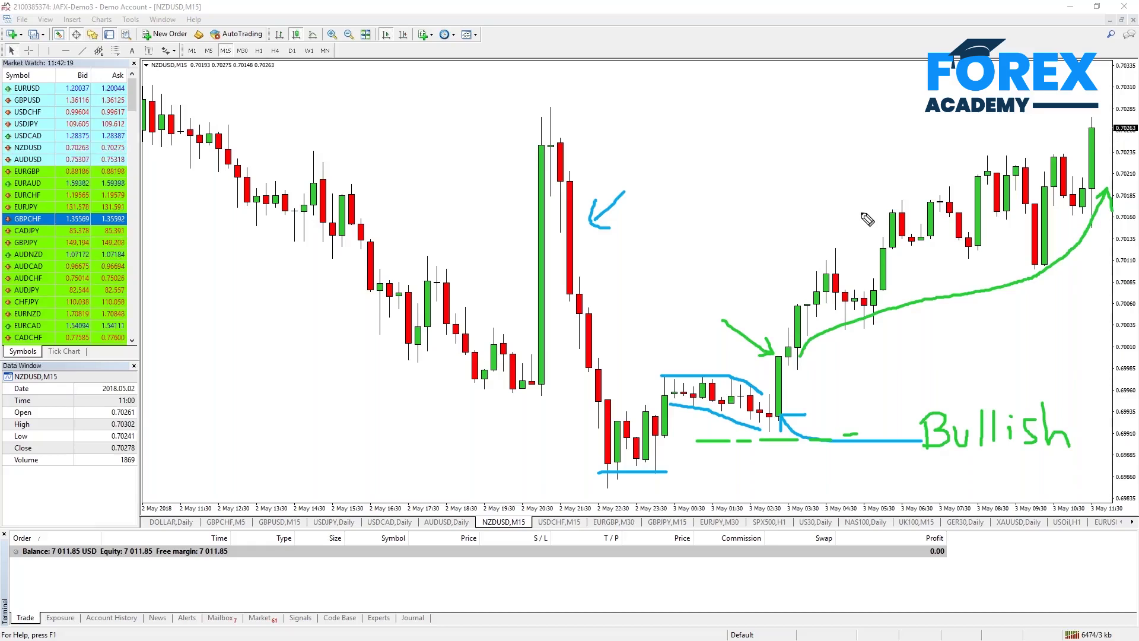
drag(1064, 117, 1093, 117)
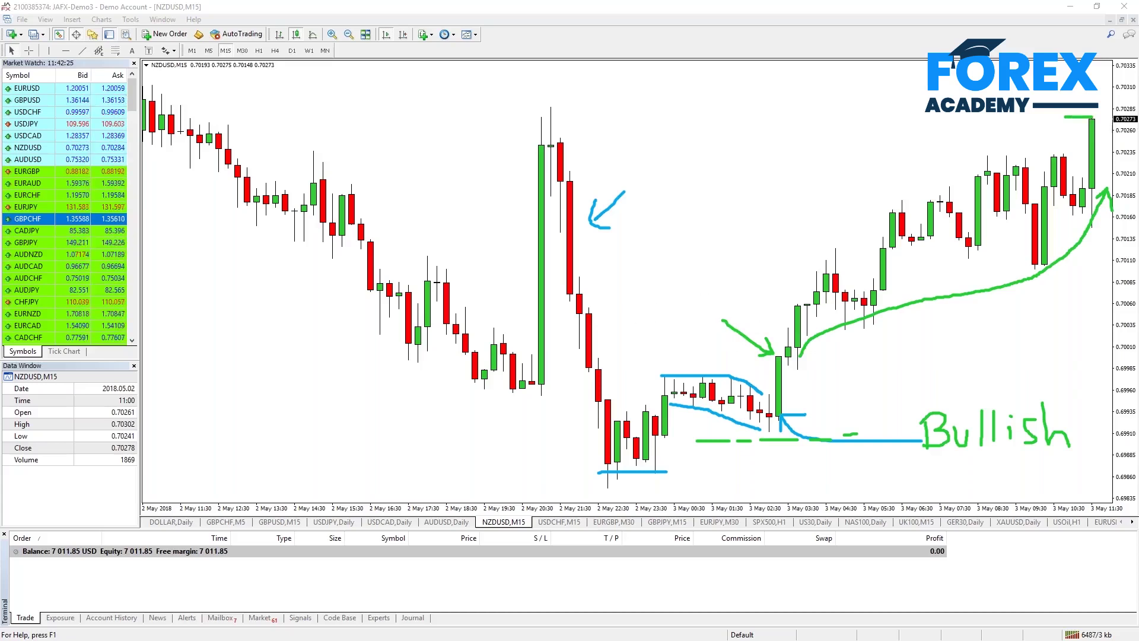
key(Escape)
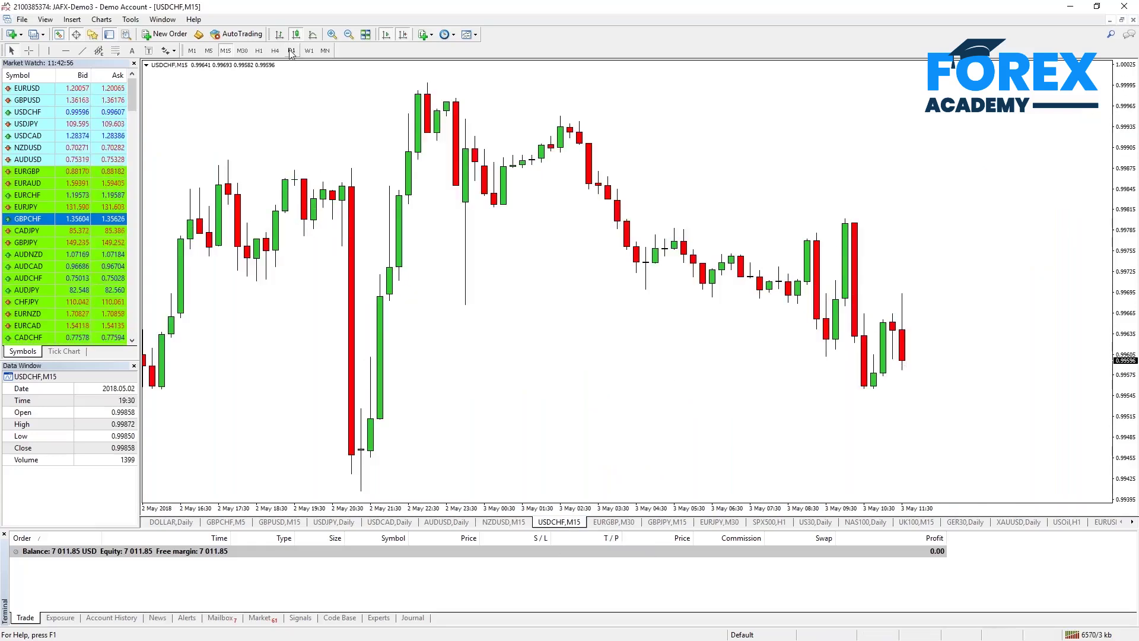
Step: Set the USDCHF chart to the daily timeframe, mark the 0.97006 level and the rally through it in green, and clear the marks
click(292, 51)
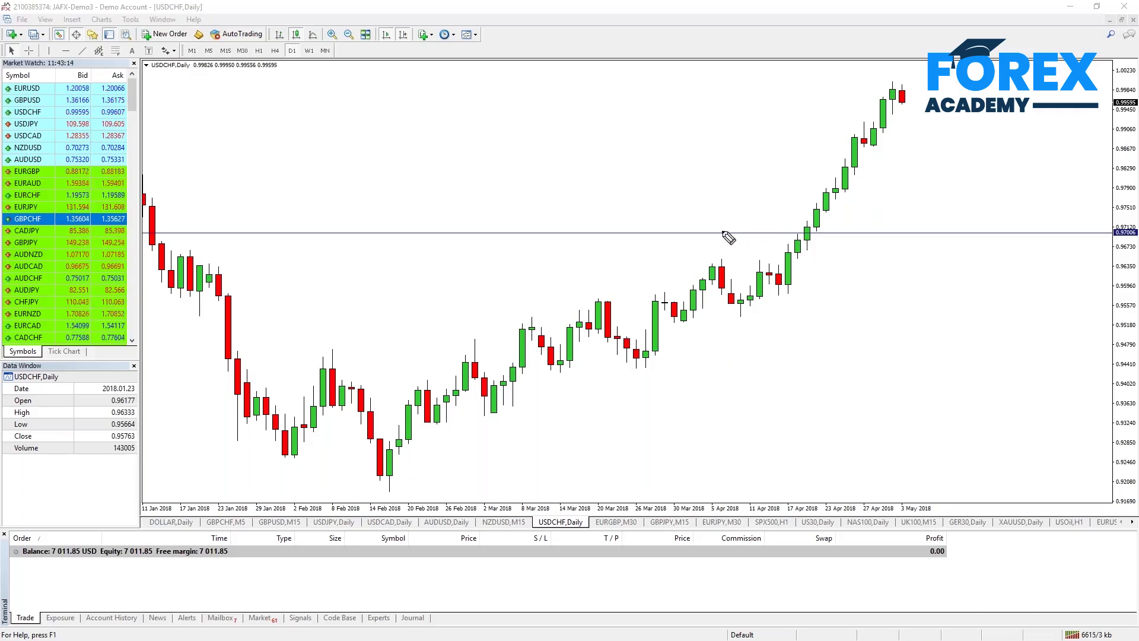
drag(759, 250, 816, 181)
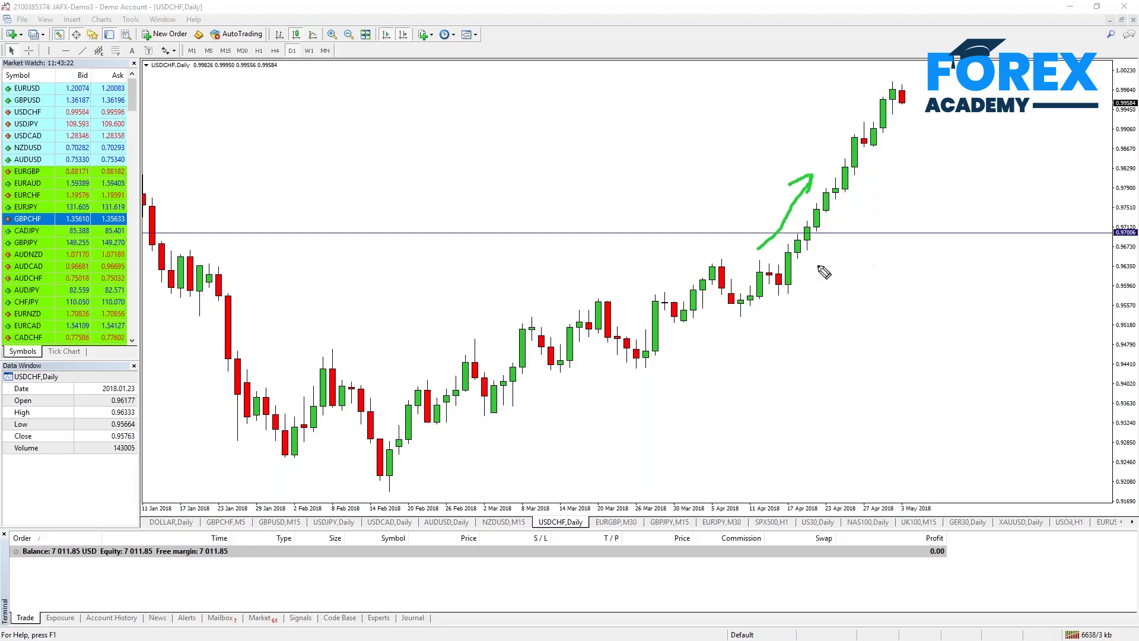
drag(647, 229, 748, 229)
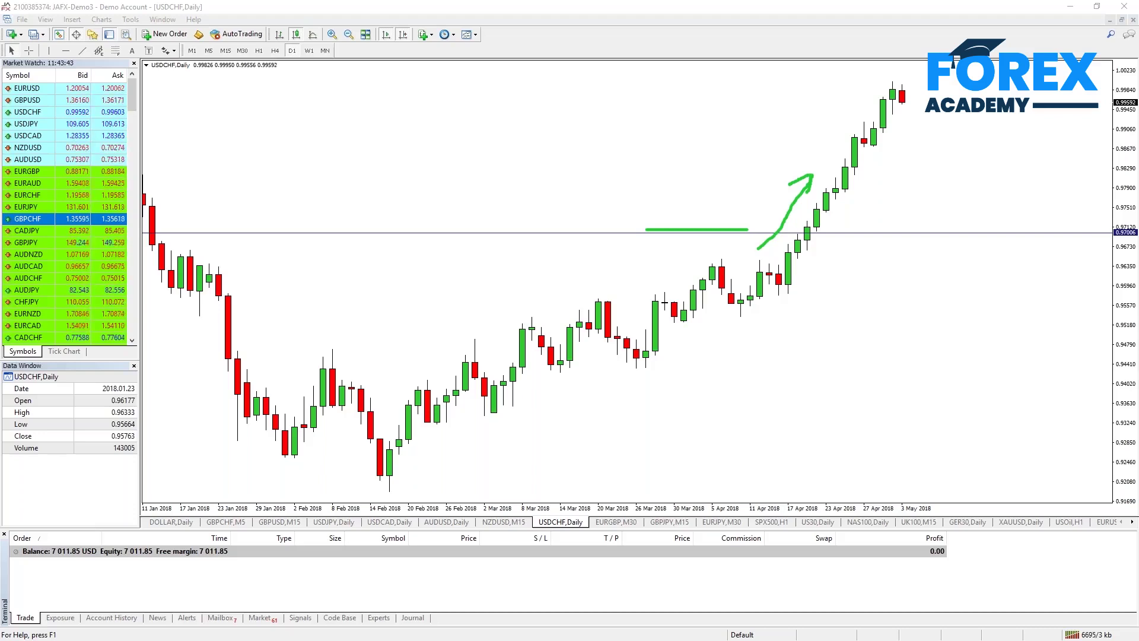
key(Escape)
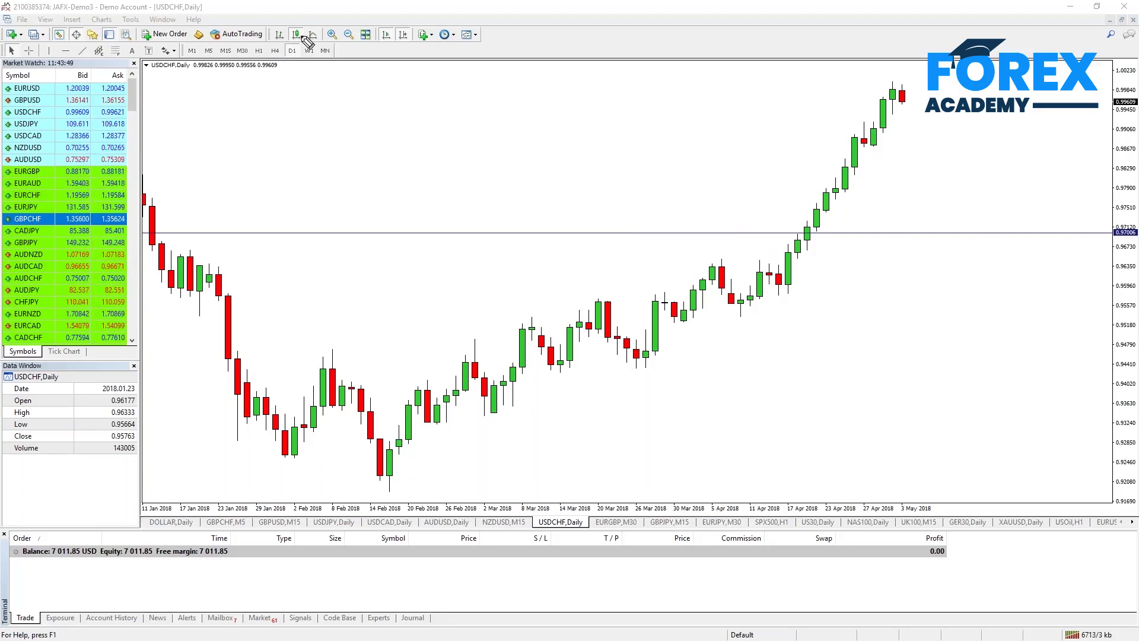
Step: Zoom in on the USDCHF daily chart and mark the timeframe, candlestick mode, 0.97006 level and breakout candle's high and low in green
click(372, 183)
key(plus)
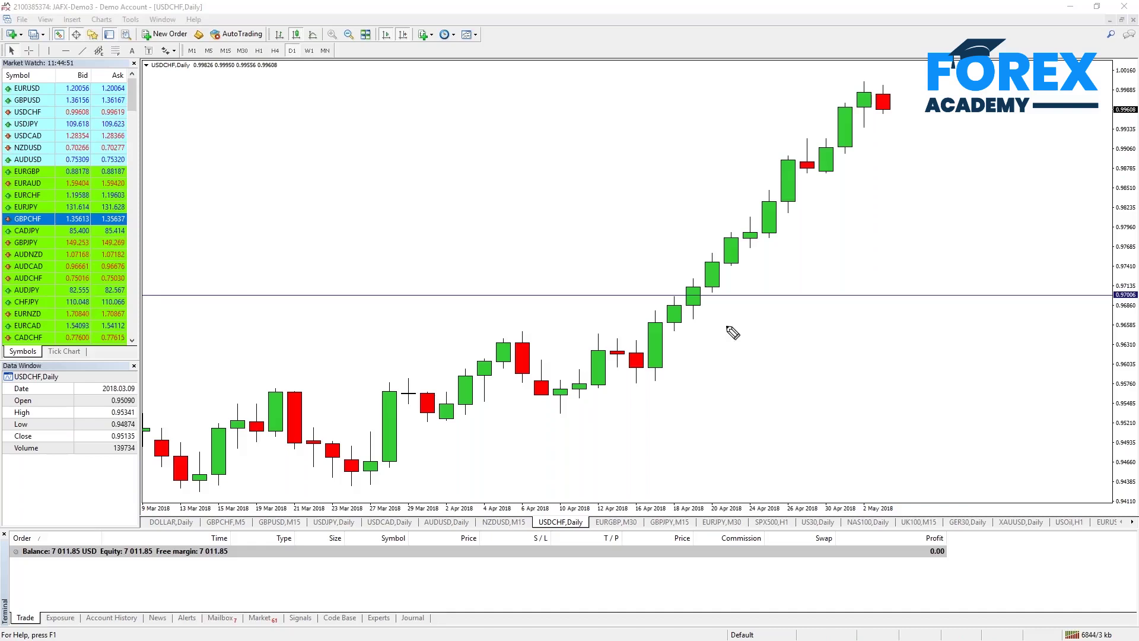
mouse_move(285, 64)
mouse_down()
mouse_move(308, 64)
mouse_move(307, 42)
mouse_up()
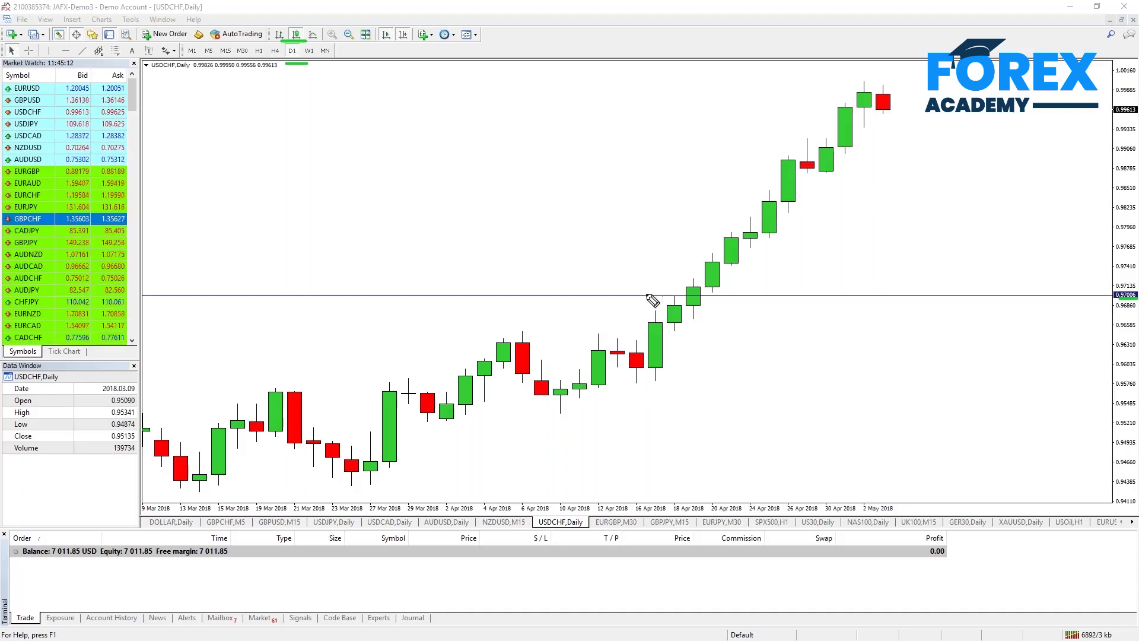
mouse_move(598, 299)
mouse_down()
mouse_move(620, 285)
mouse_move(630, 303)
mouse_up()
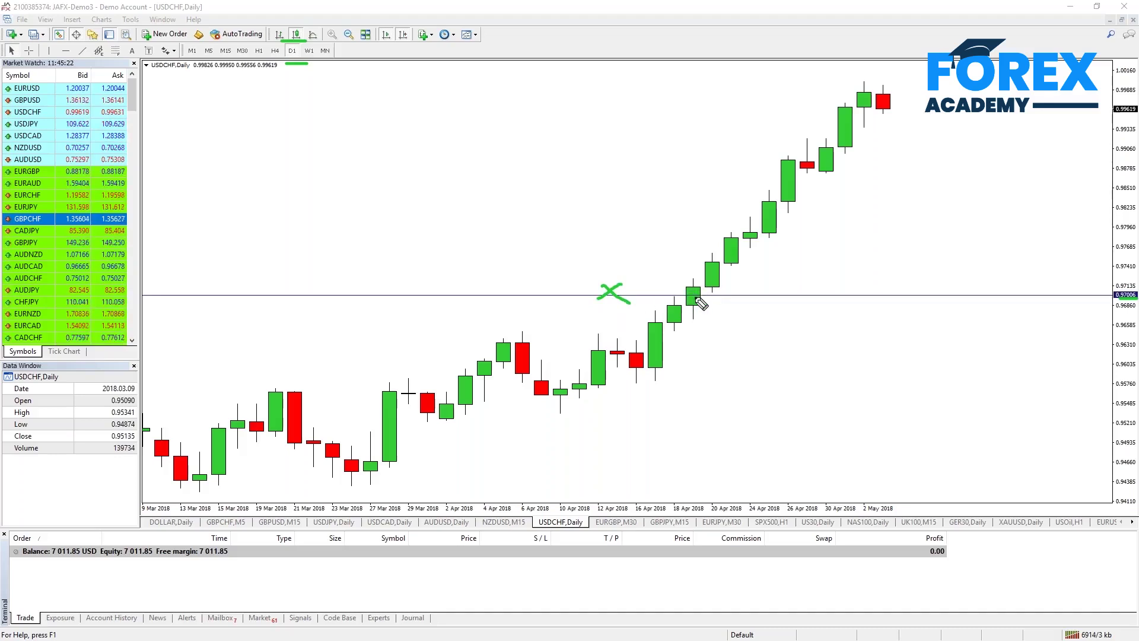
drag(684, 276, 699, 276)
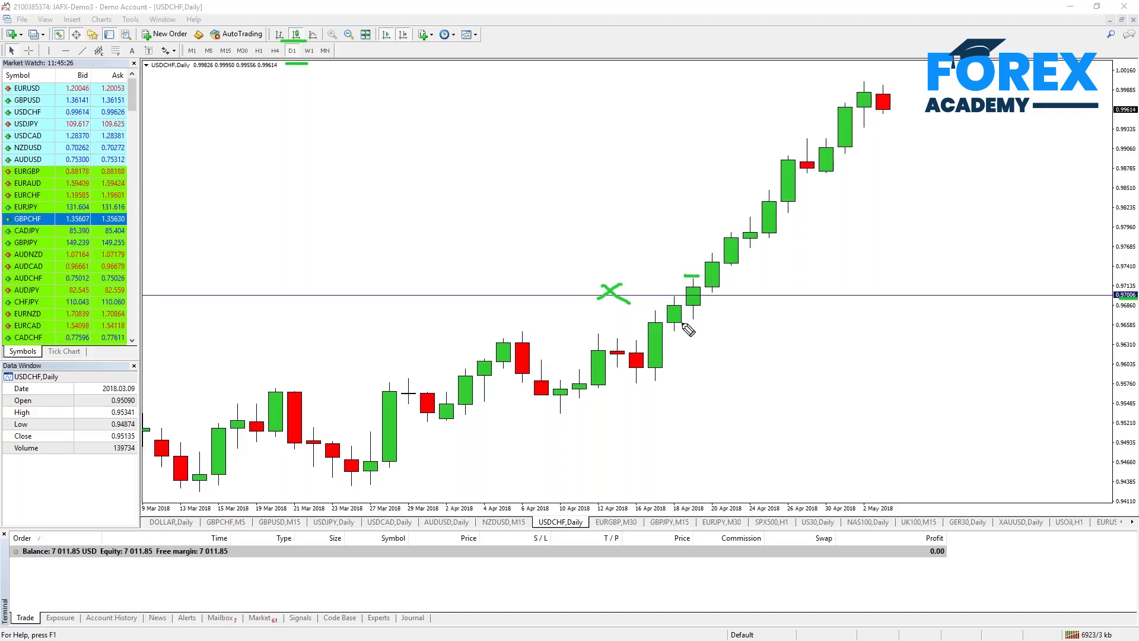
drag(683, 323, 719, 323)
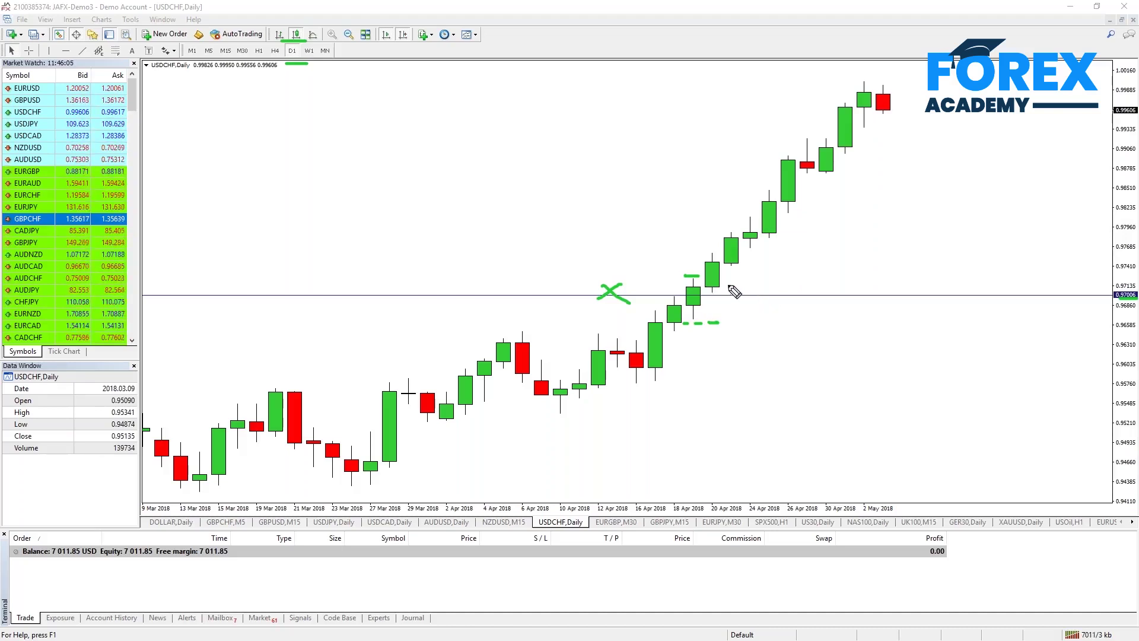
Step: Draw green up arrows above the successive candles after the breakout, mark the last red candle's open and close, and clear the annotations
click(688, 268)
mouse_move(688, 268)
mouse_down()
mouse_move(691, 240)
mouse_move(702, 247)
mouse_move(741, 226)
mouse_move(769, 165)
mouse_move(826, 128)
mouse_move(824, 111)
mouse_move(848, 93)
mouse_up()
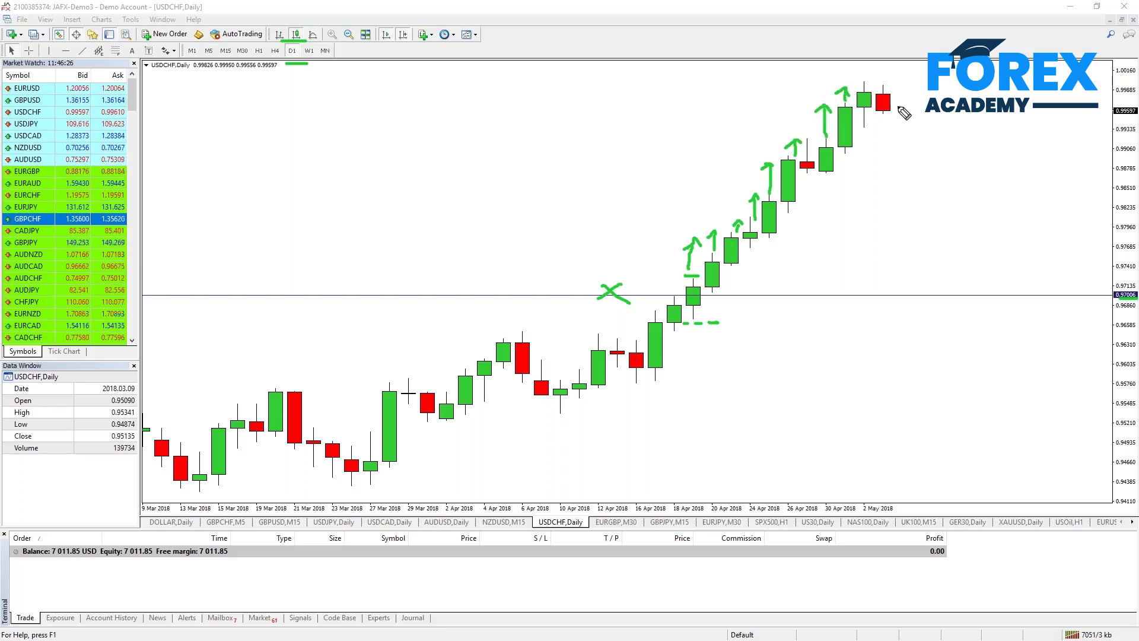
drag(893, 94, 904, 109)
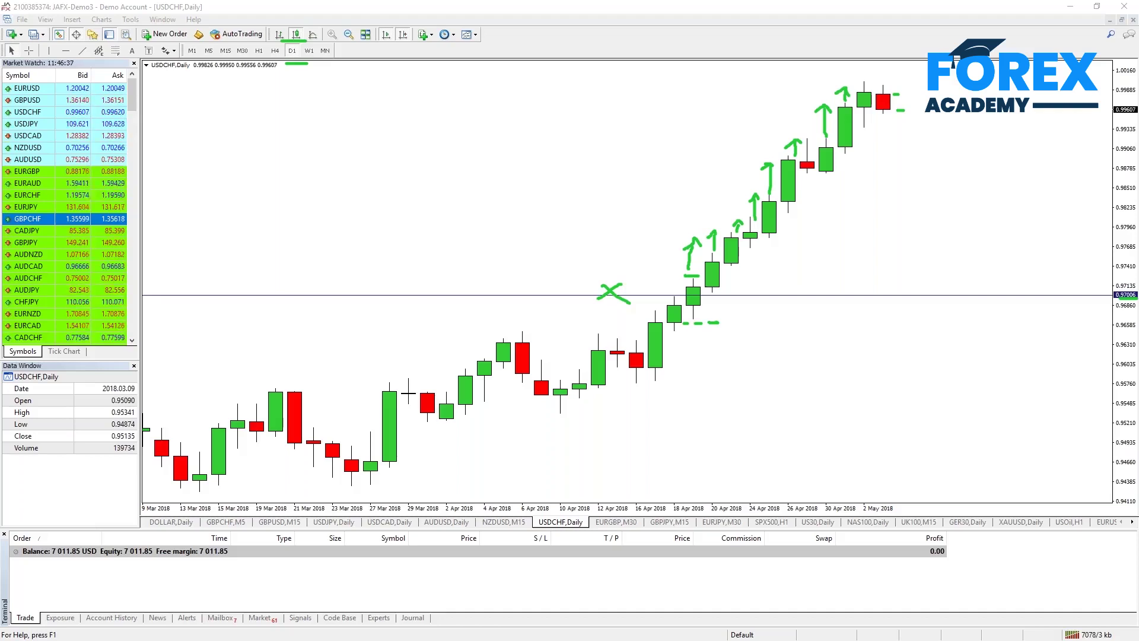
key(Escape)
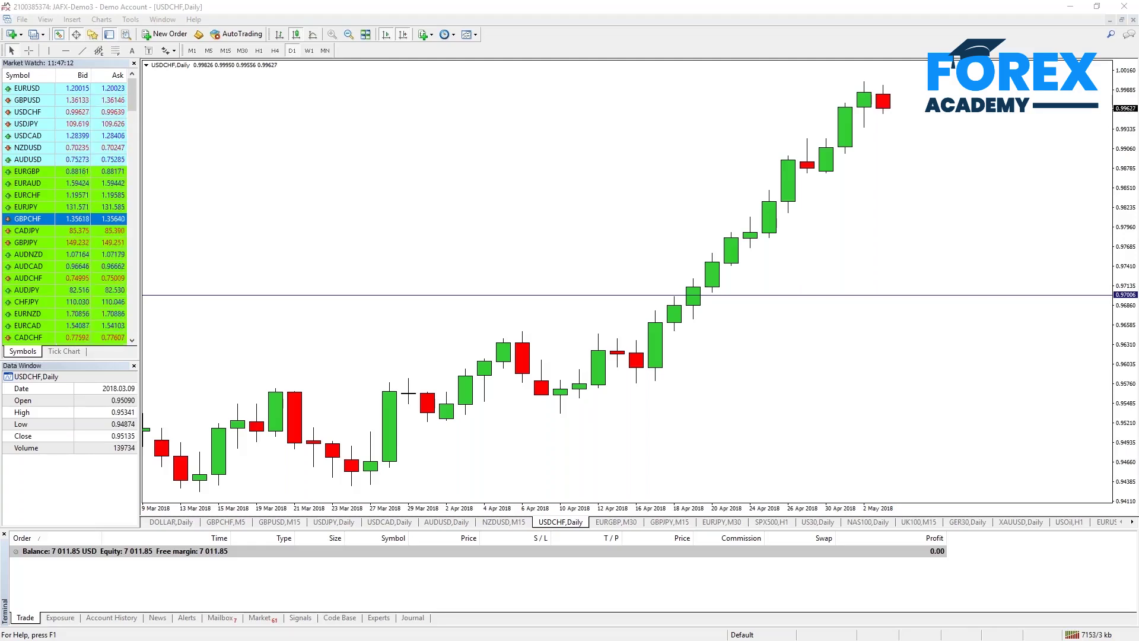
Step: Browse the Market Watch symbols from the currency pairs through indices, stocks and commodities down to the cryptocurrencies
click(133, 106)
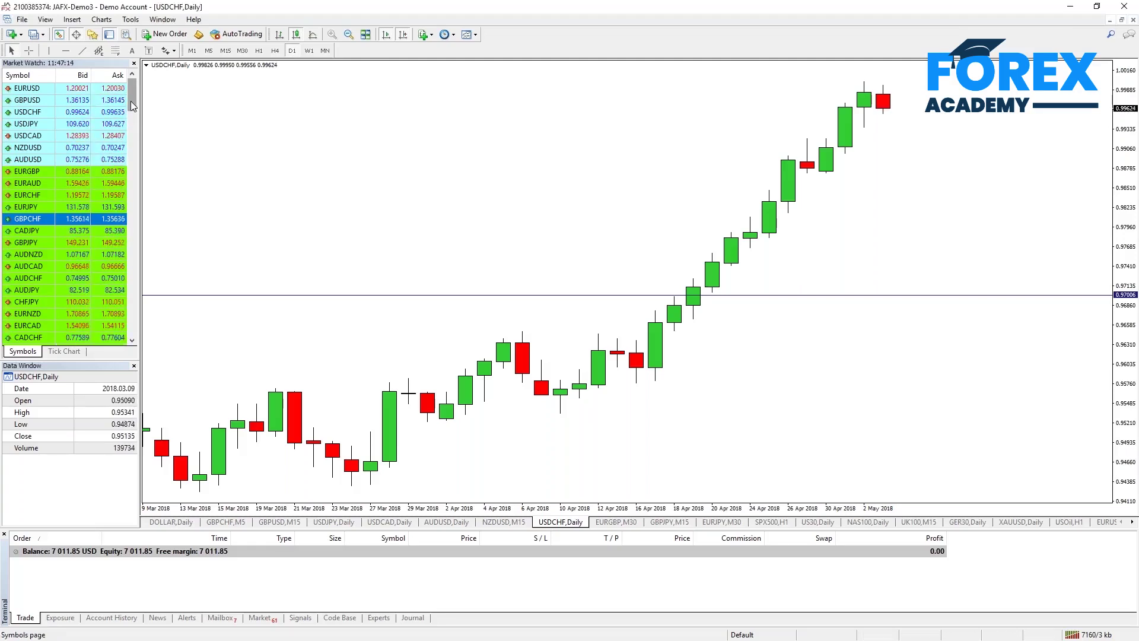
scroll(93, 153, down, 12)
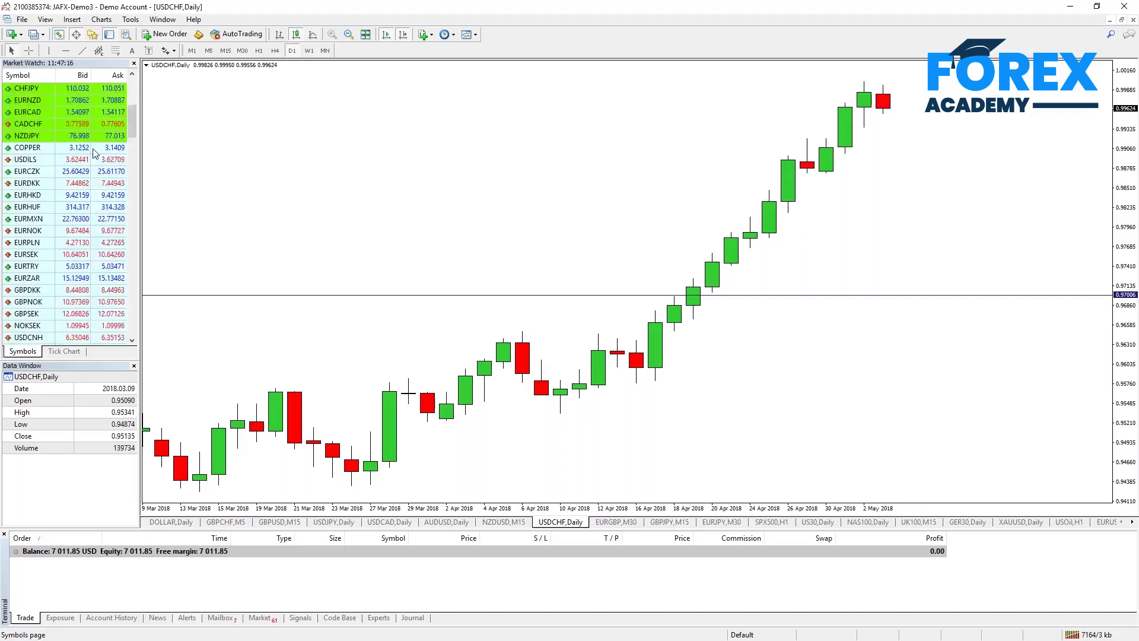
scroll(93, 152, down, 15)
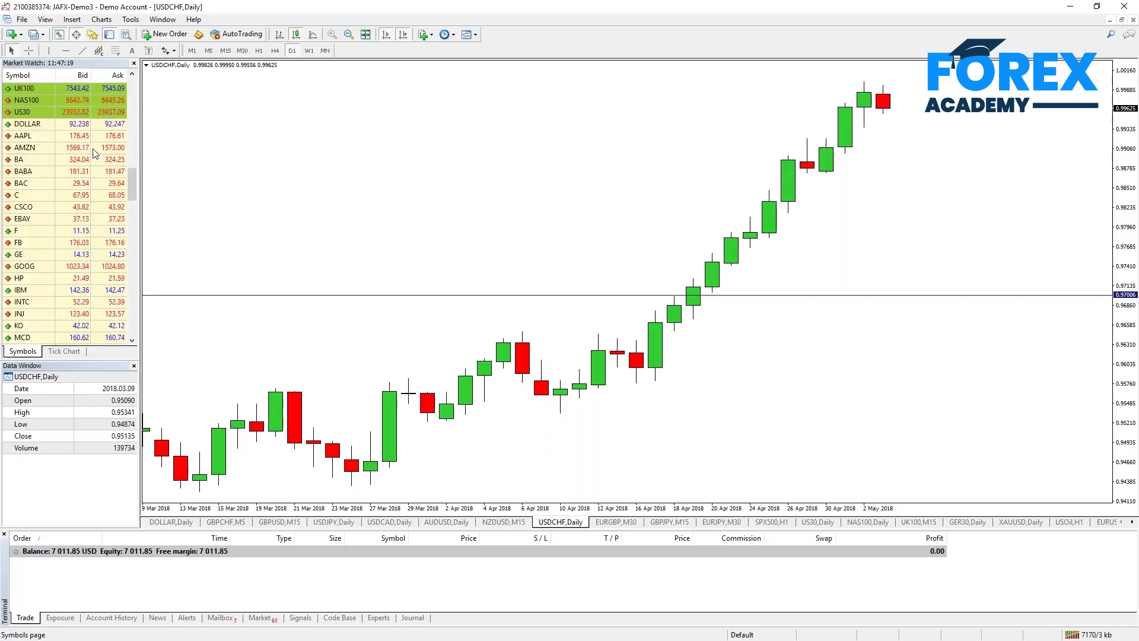
scroll(94, 153, down, 10)
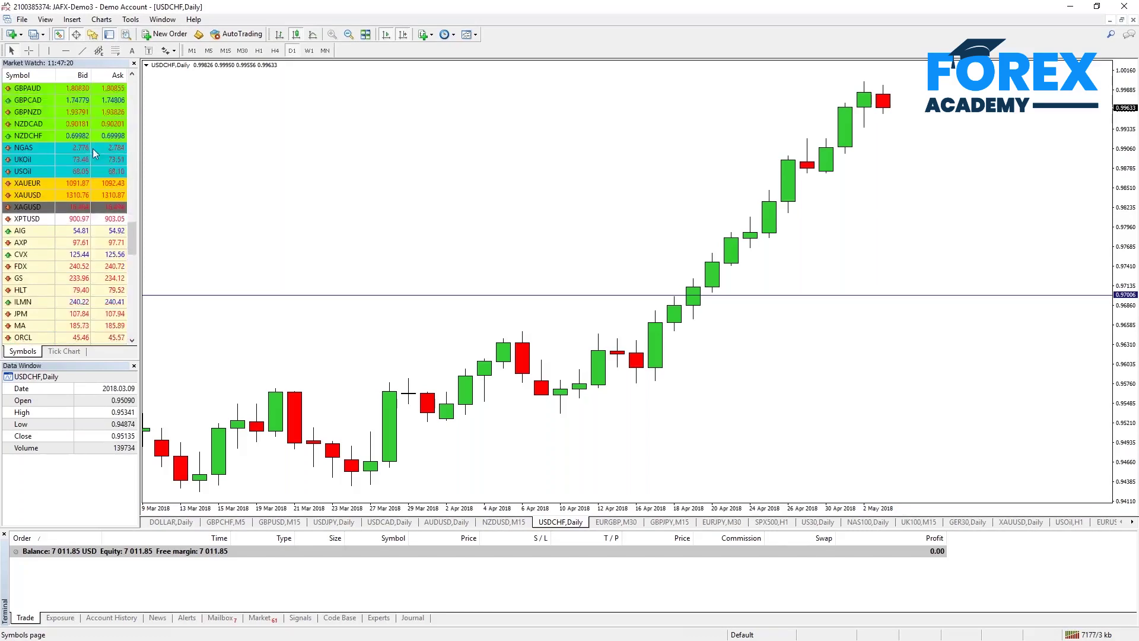
scroll(94, 153, up, 2)
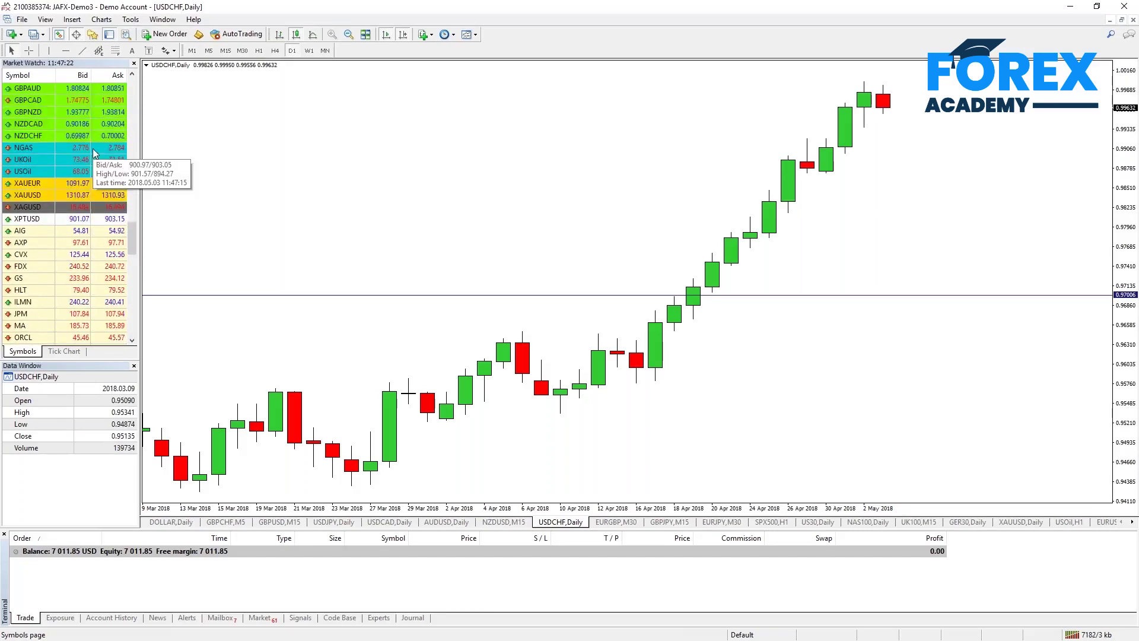
scroll(93, 153, down, 3)
scroll(93, 152, down, 10)
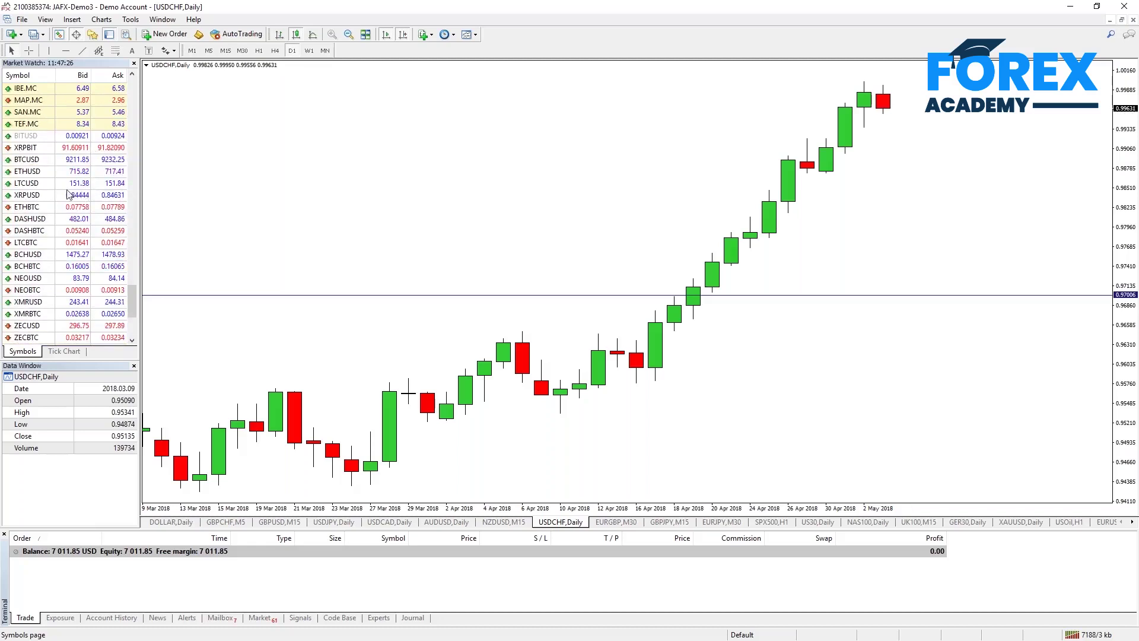
Step: Open the BTCUSD daily chart from Market Watch and view its price history from the late-2017 rise and peak to the latest candles
mouse_move(82, 165)
drag(82, 164, 287, 171)
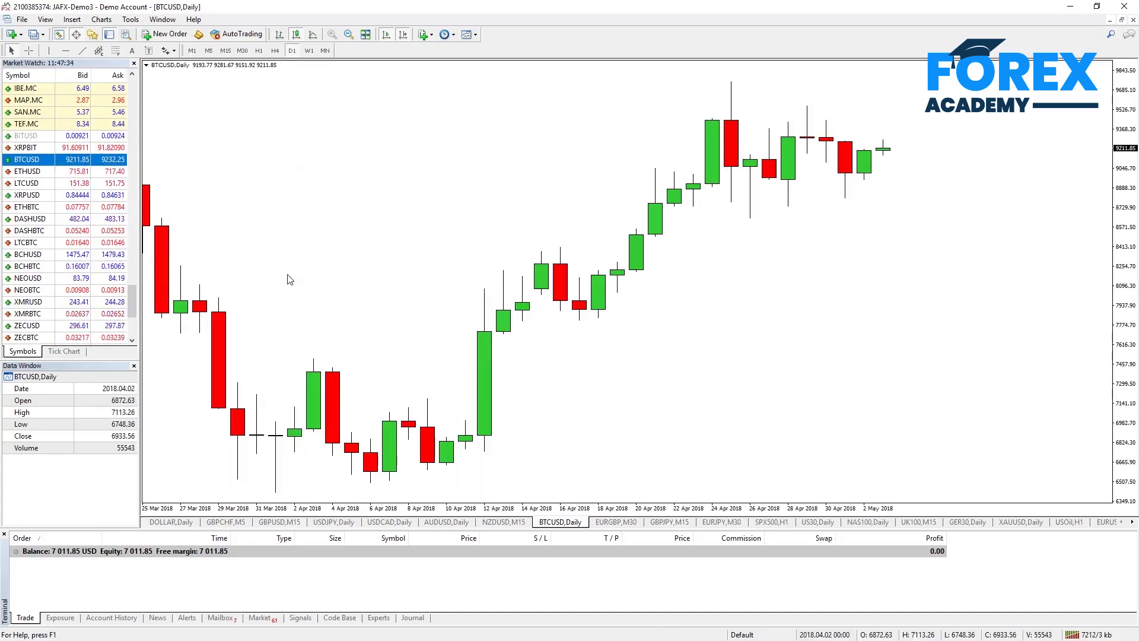
scroll(308, 261, down, 3)
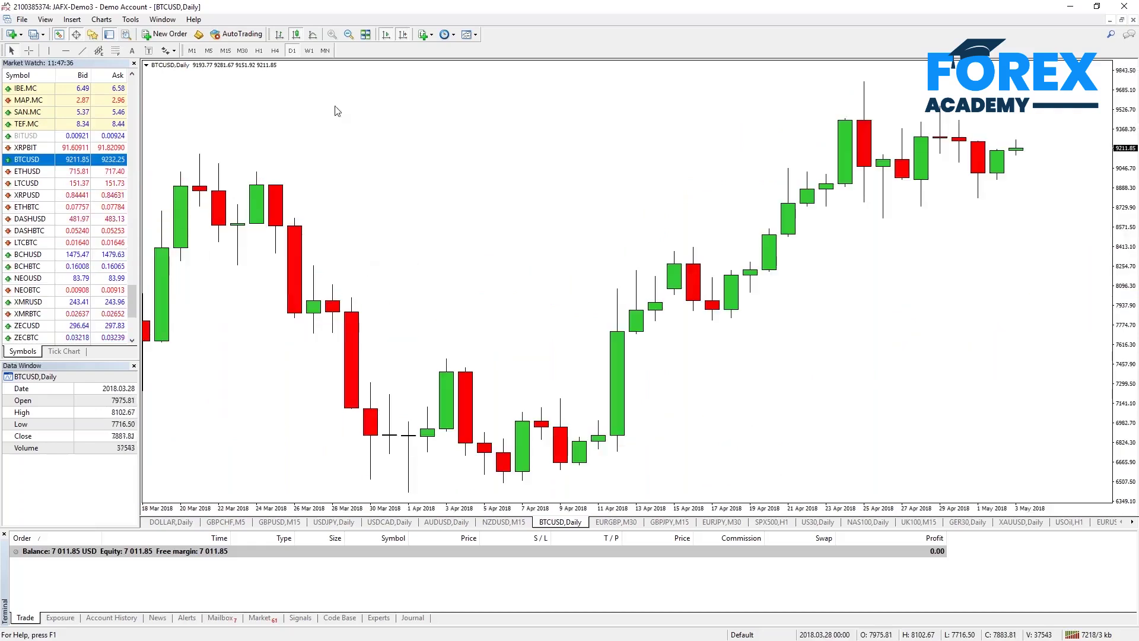
click(353, 34)
click(354, 34)
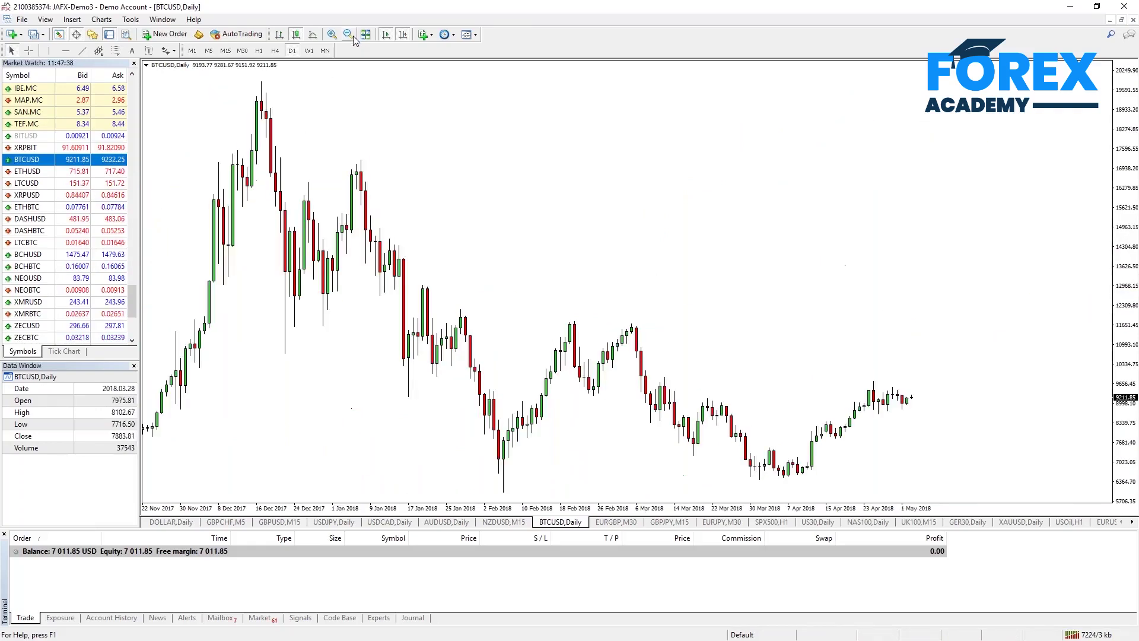
click(353, 36)
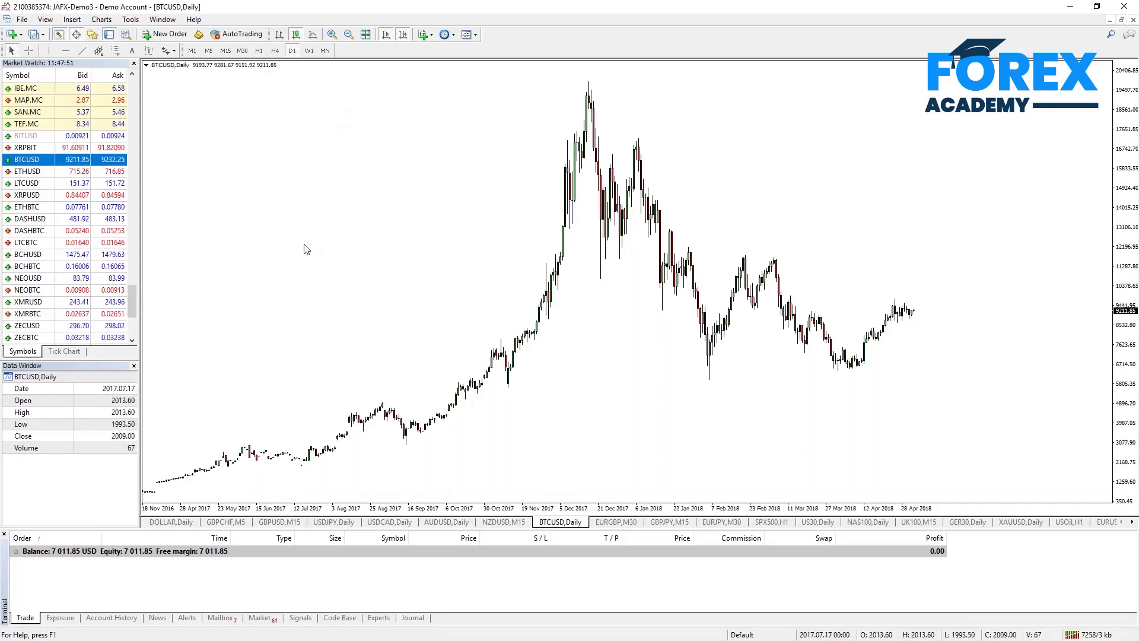
click(333, 34)
scroll(414, 150, down, 5)
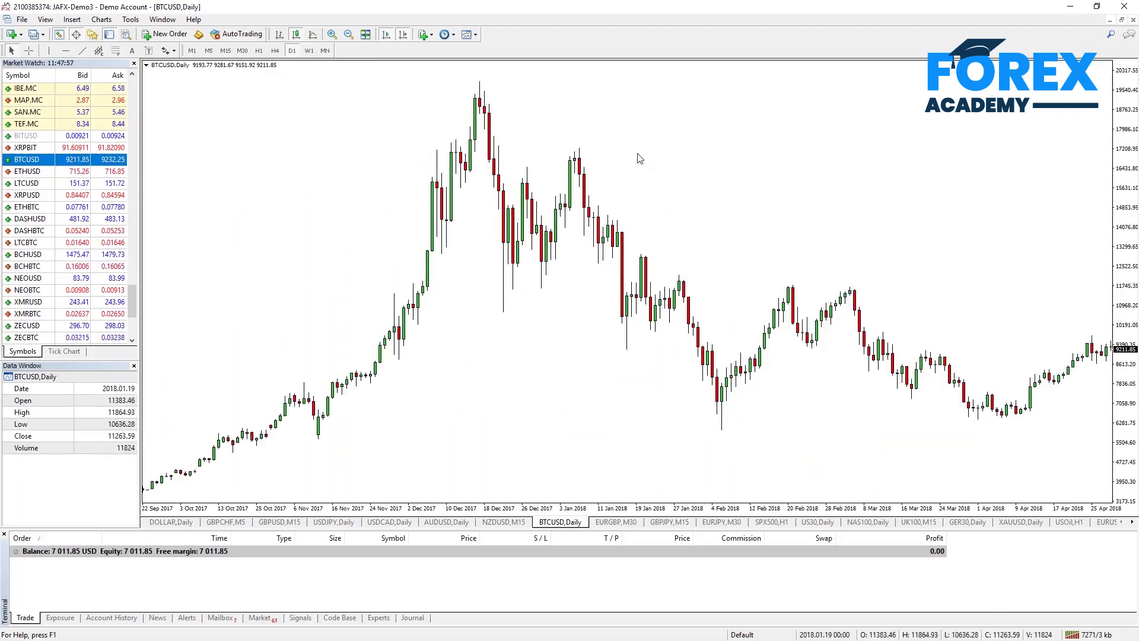
drag(635, 158, 547, 184)
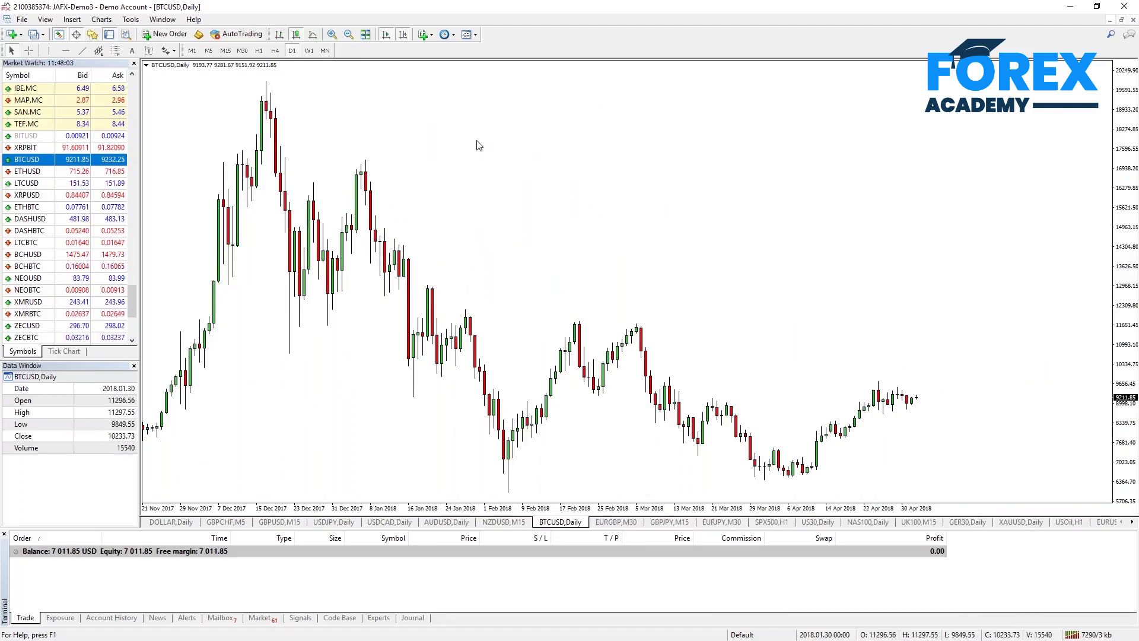
Step: Switch BTCUSD to the 5-minute timeframe, mark the sharp drop with a green down arrow, mark the early rally, and clear the annotations
click(209, 51)
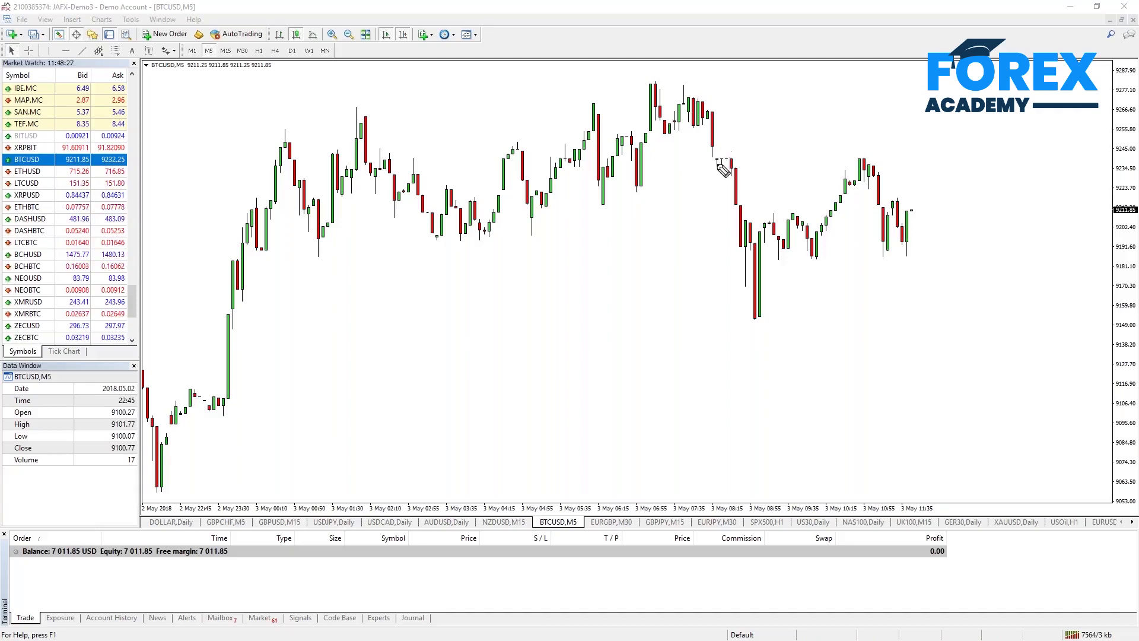
drag(693, 171, 697, 239)
mouse_move(705, 291)
mouse_down()
mouse_move(683, 298)
mouse_move(718, 276)
mouse_up()
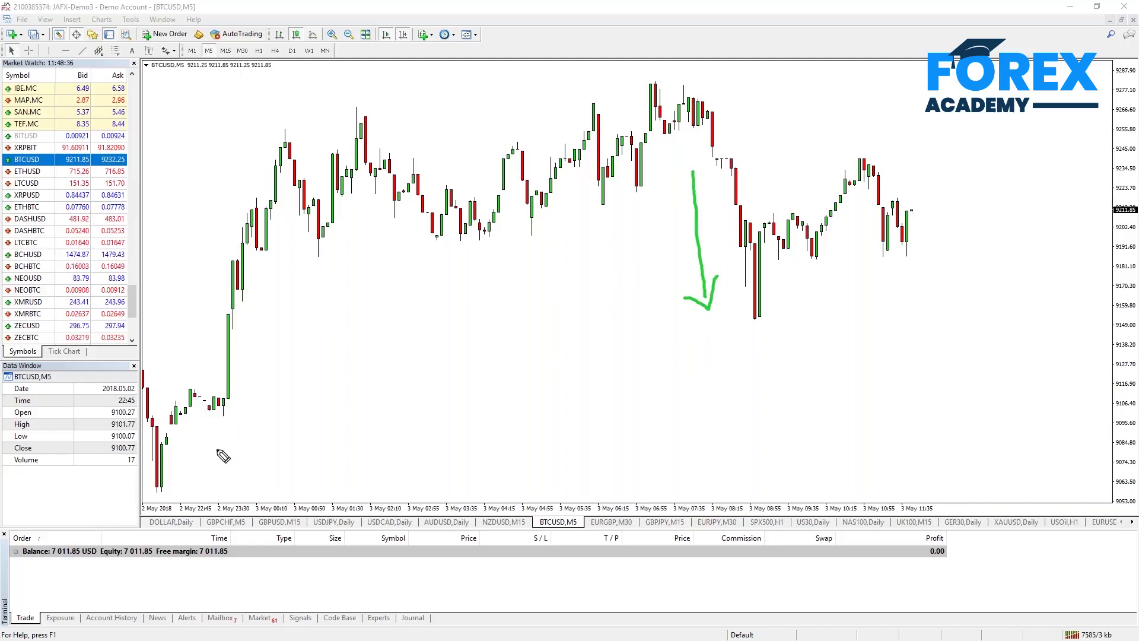
drag(186, 381, 241, 389)
drag(227, 127, 297, 119)
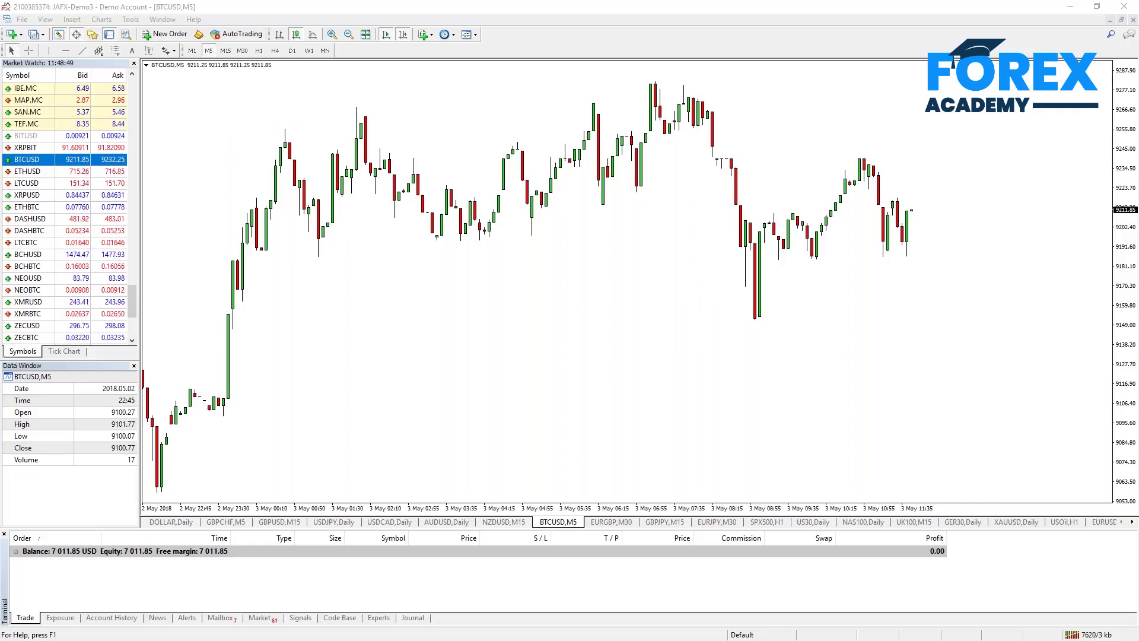
Step: Show the UK100 chart on the daily timeframe with its price swings since January 2018 in view
click(912, 522)
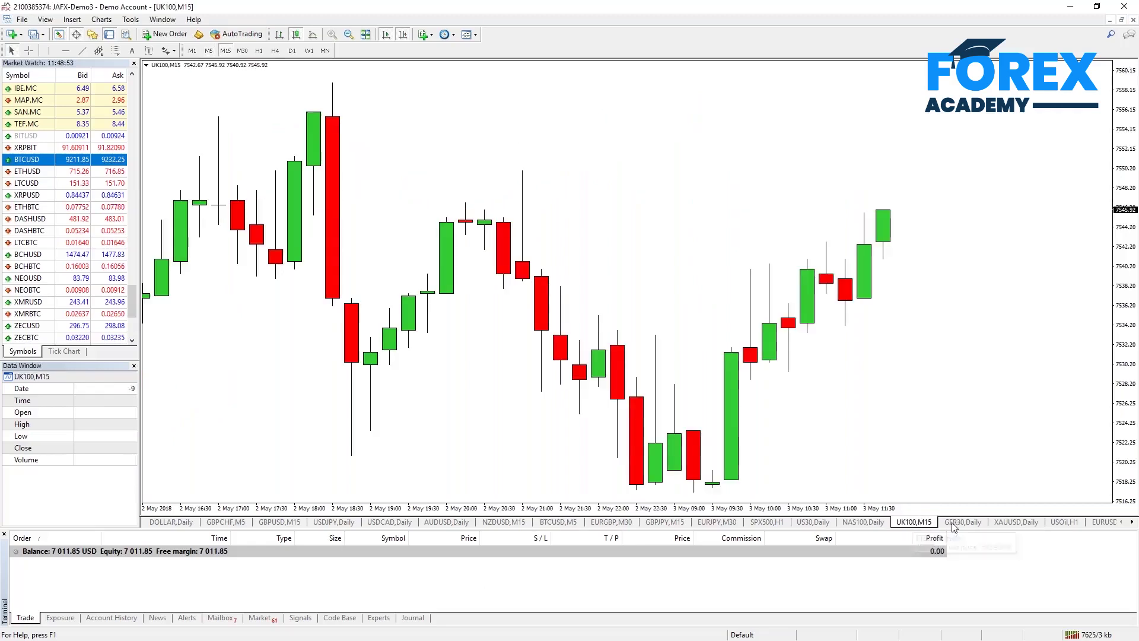
click(292, 50)
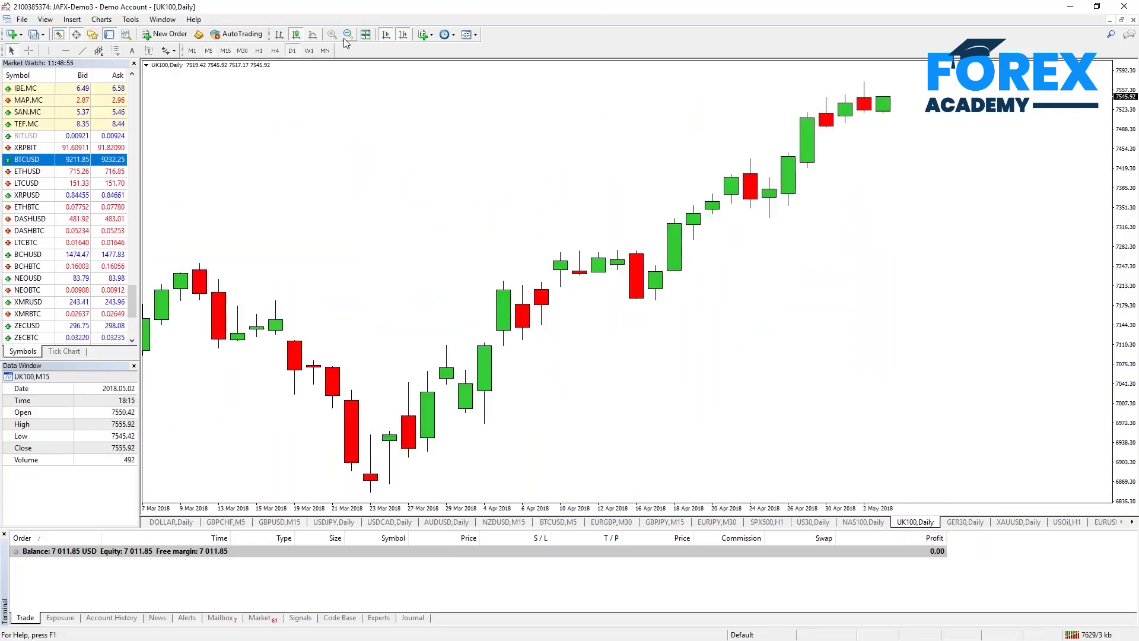
click(347, 39)
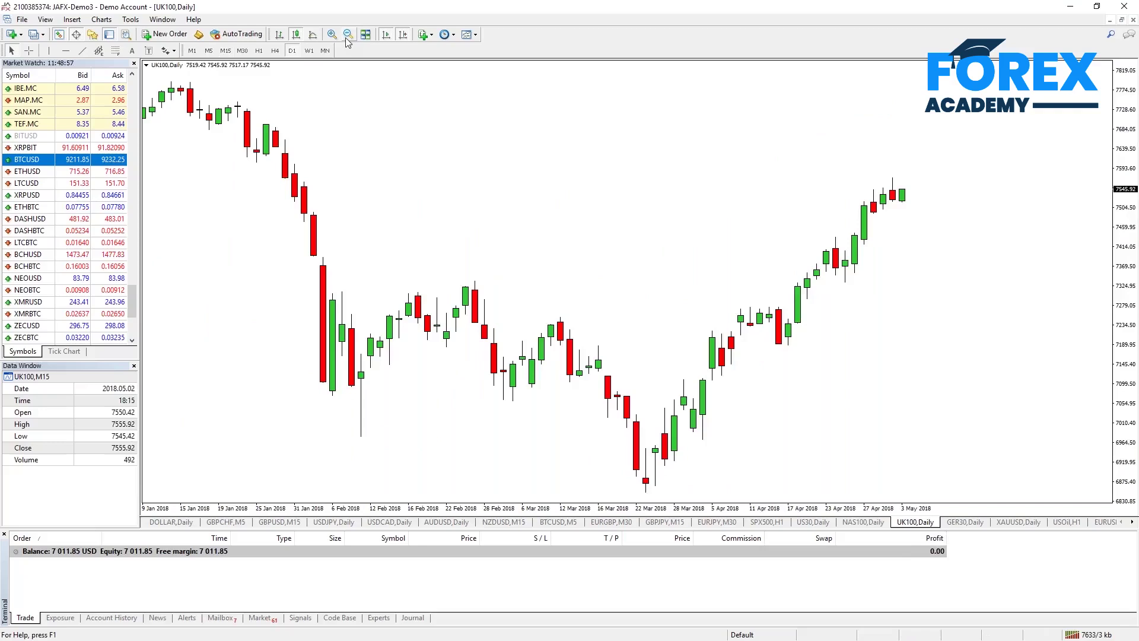
click(347, 34)
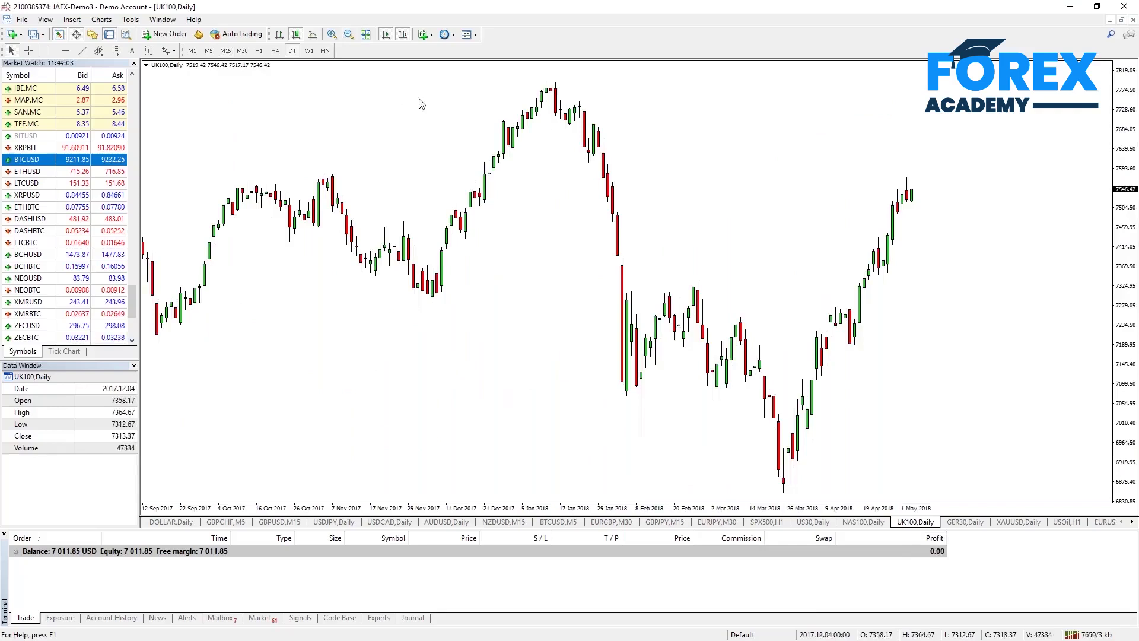
click(332, 34)
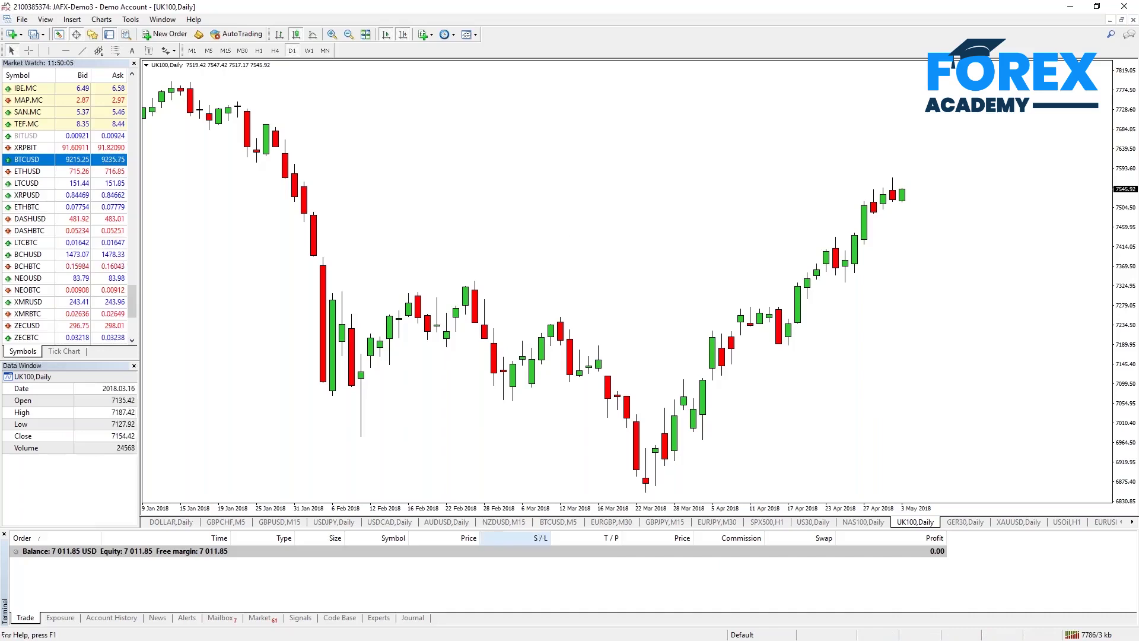
Step: Show the EURGBP chart with enlarged candles, view it on M1 and M5, and set it to the M15 timeframe
click(598, 524)
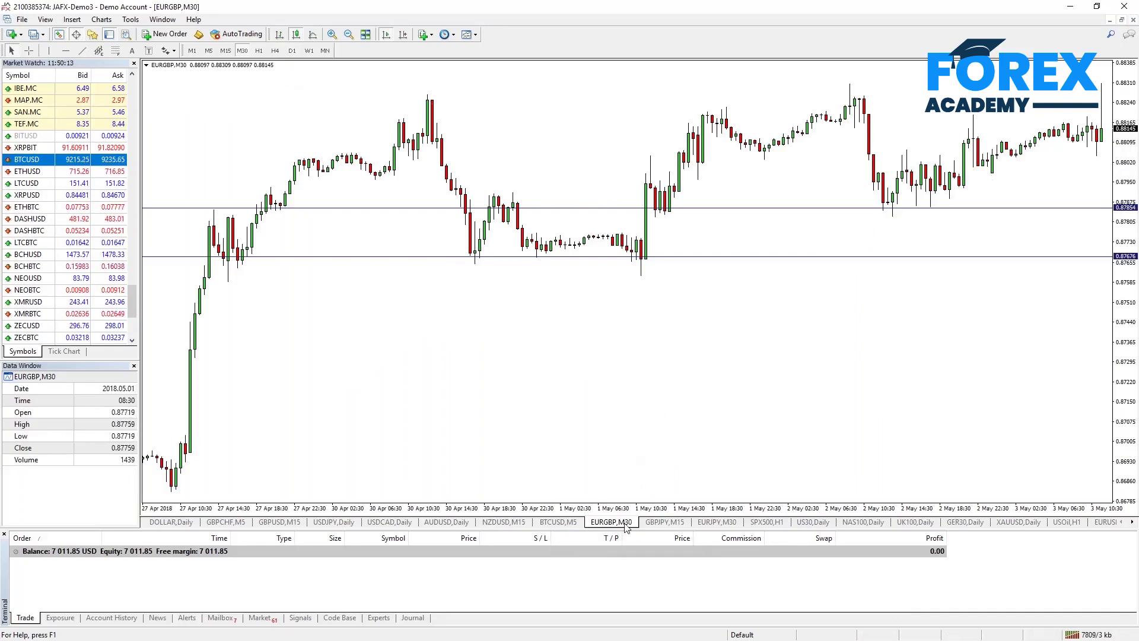
key(plus)
key(plus)
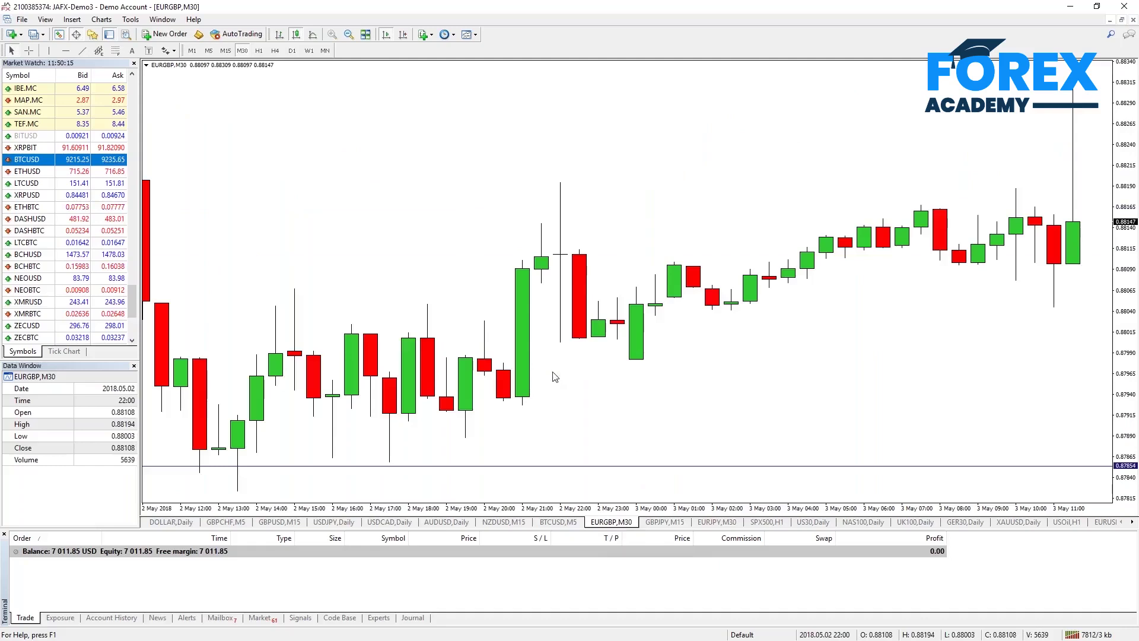
click(191, 51)
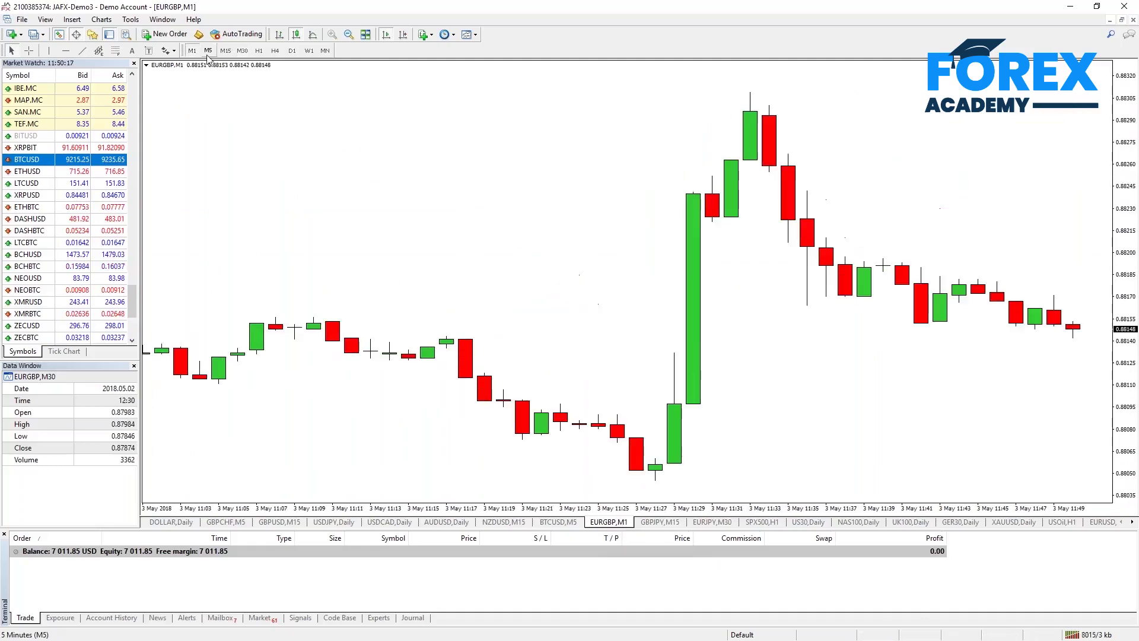
click(208, 50)
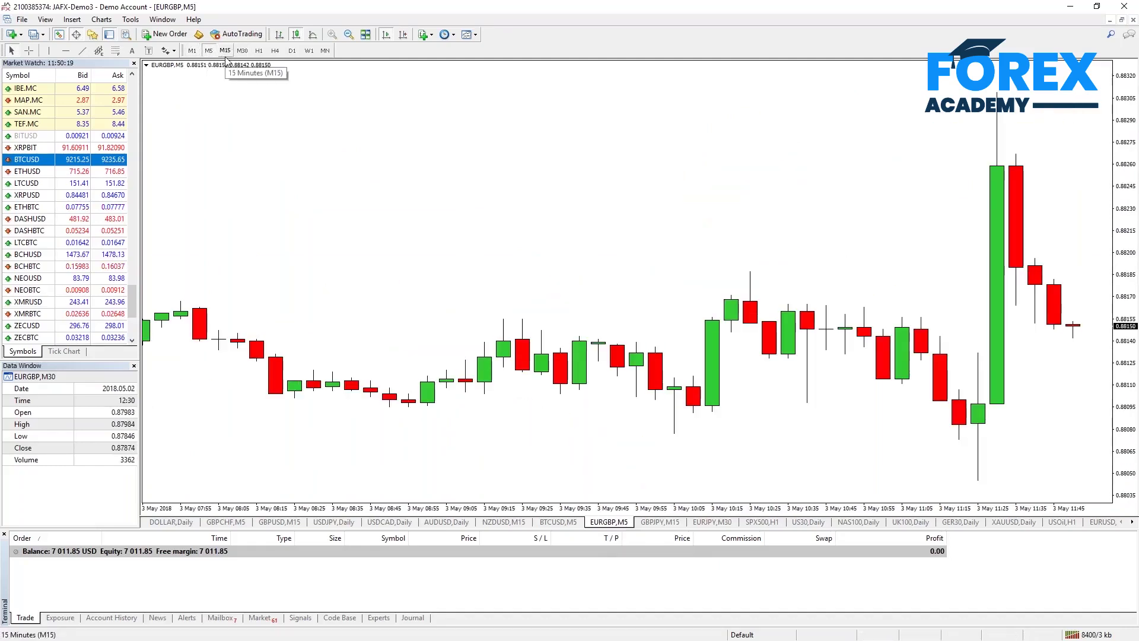
click(225, 51)
Step: Buy 0.01 lots of EURGBP at market without stop loss or take profit, and select the open position in the trade list
key(F9)
click(601, 153)
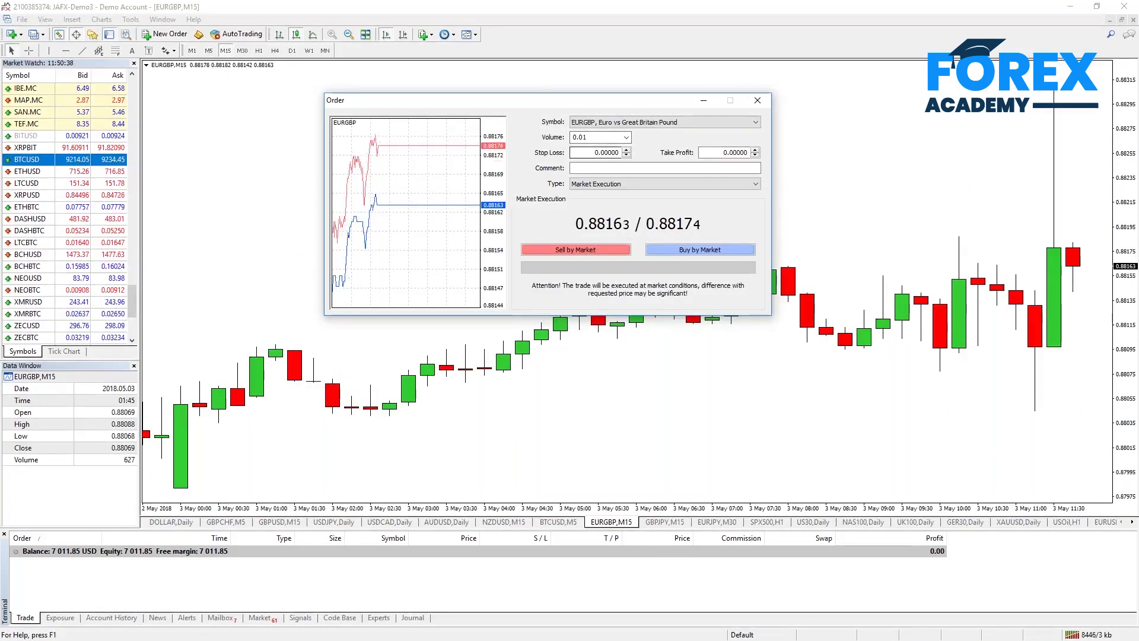
click(599, 138)
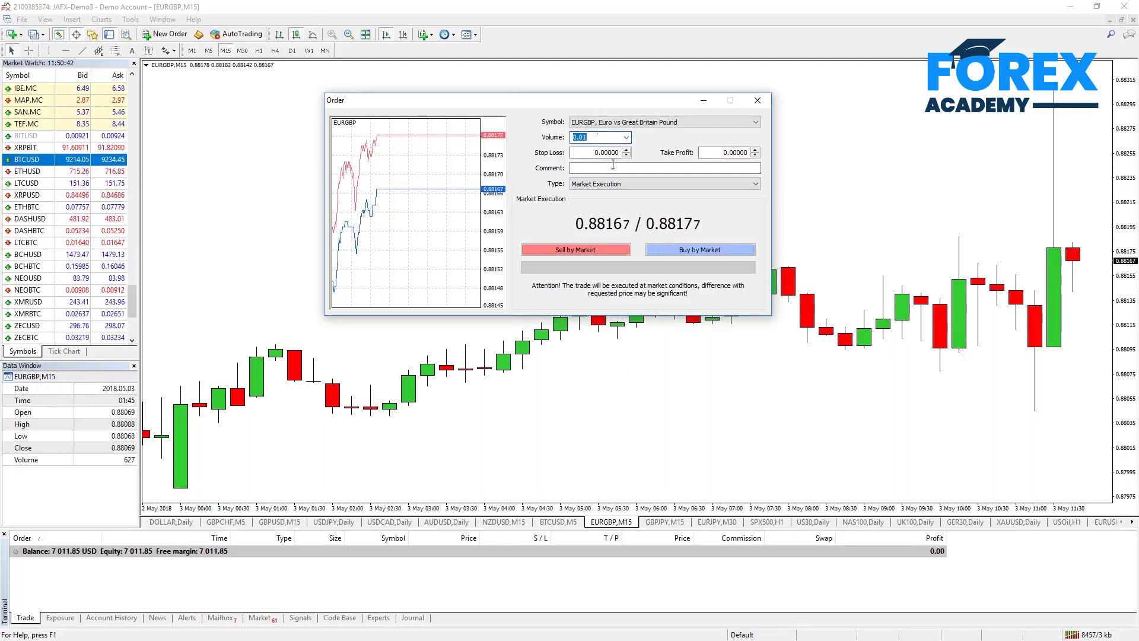
click(668, 250)
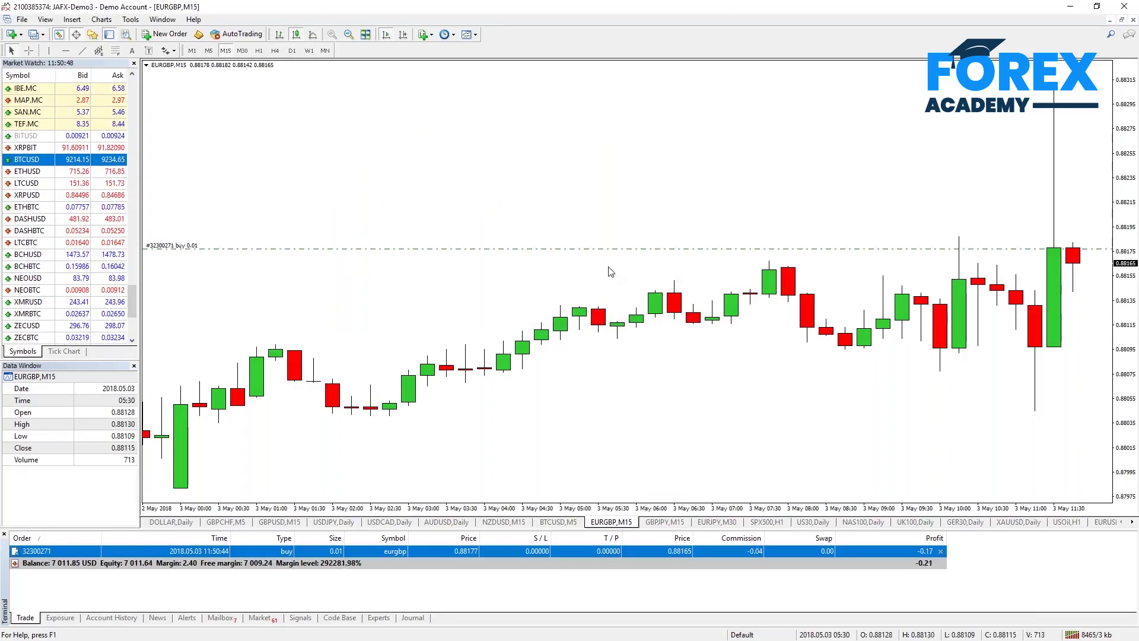
click(762, 565)
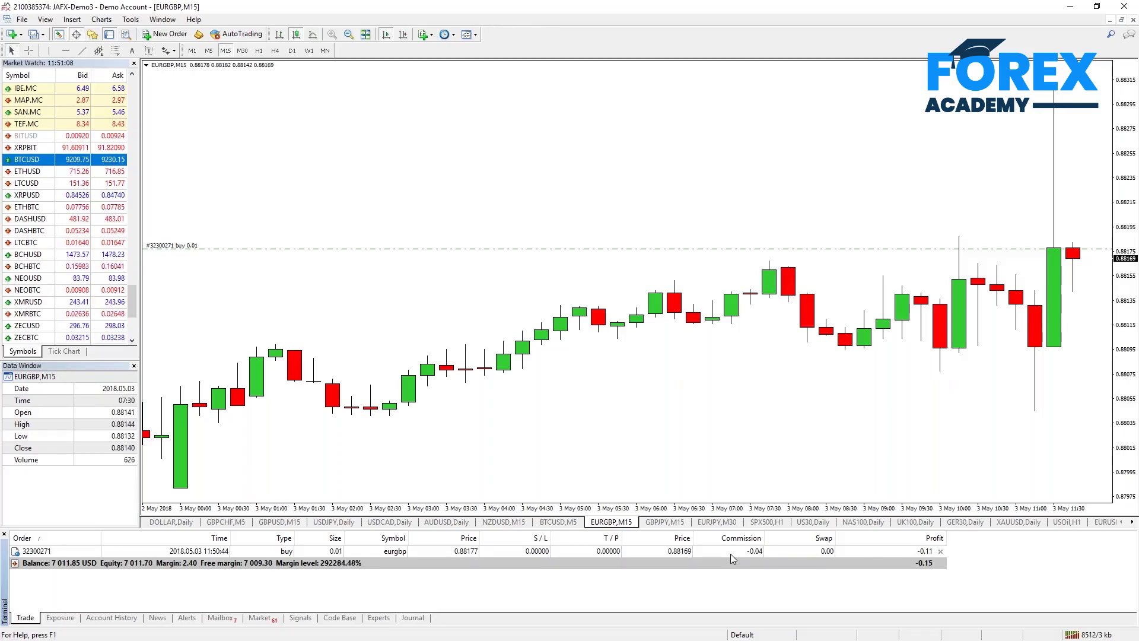
click(730, 553)
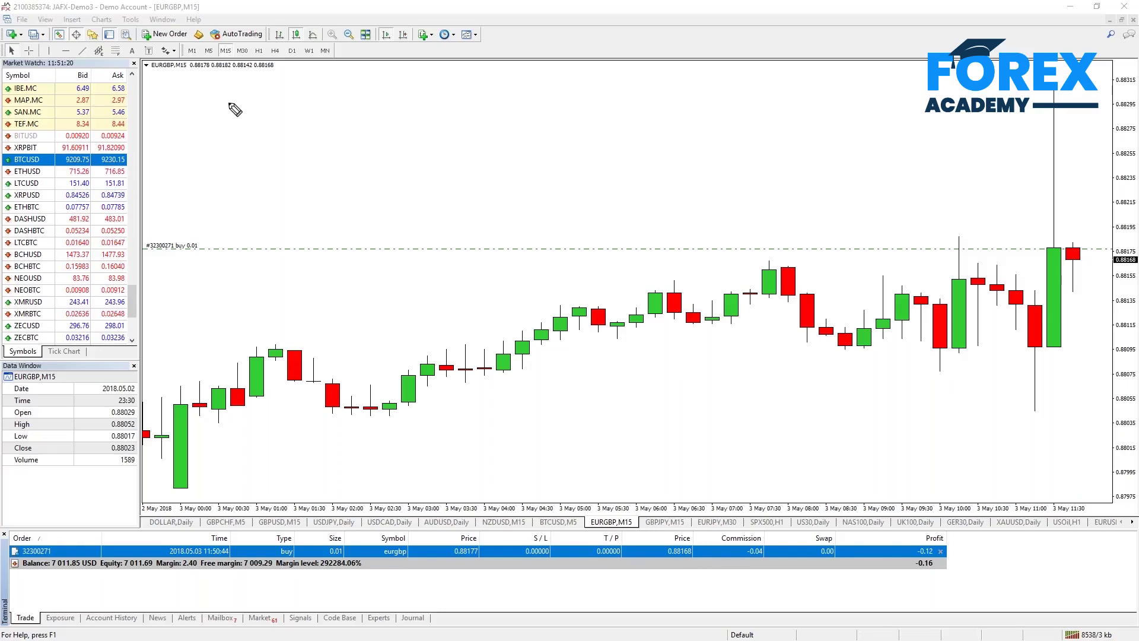
Step: Write "0.01=€1,000" in blue brackets above the EURGBP candles and underline the 1,000
drag(190, 89, 224, 78)
drag(195, 115, 200, 144)
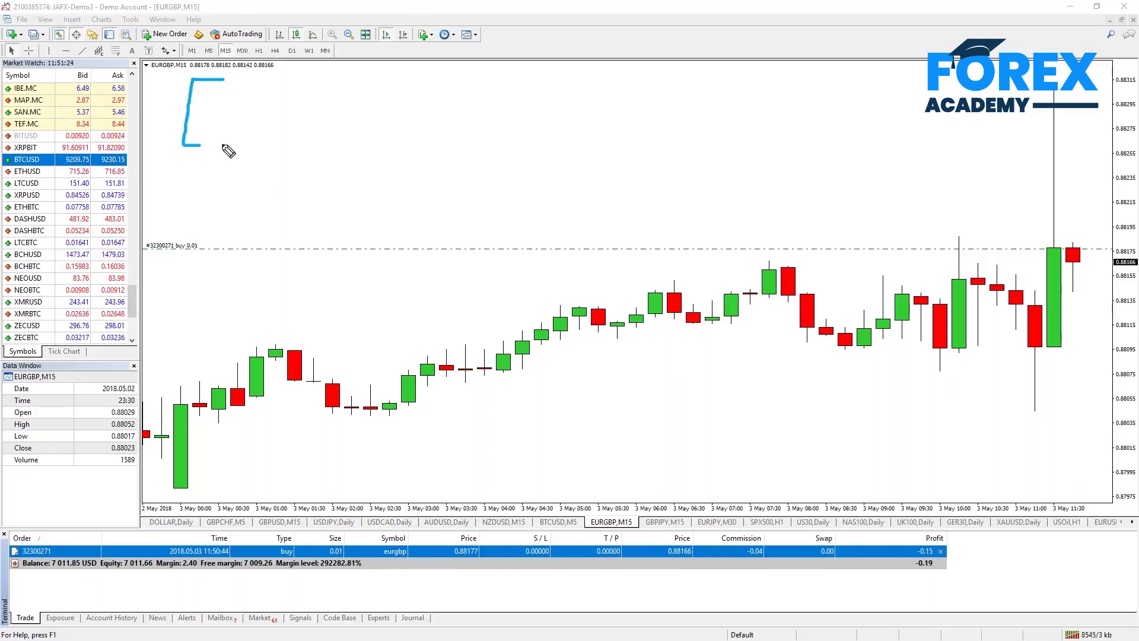
mouse_move(405, 78)
mouse_down()
mouse_move(436, 80)
mouse_move(427, 142)
mouse_up()
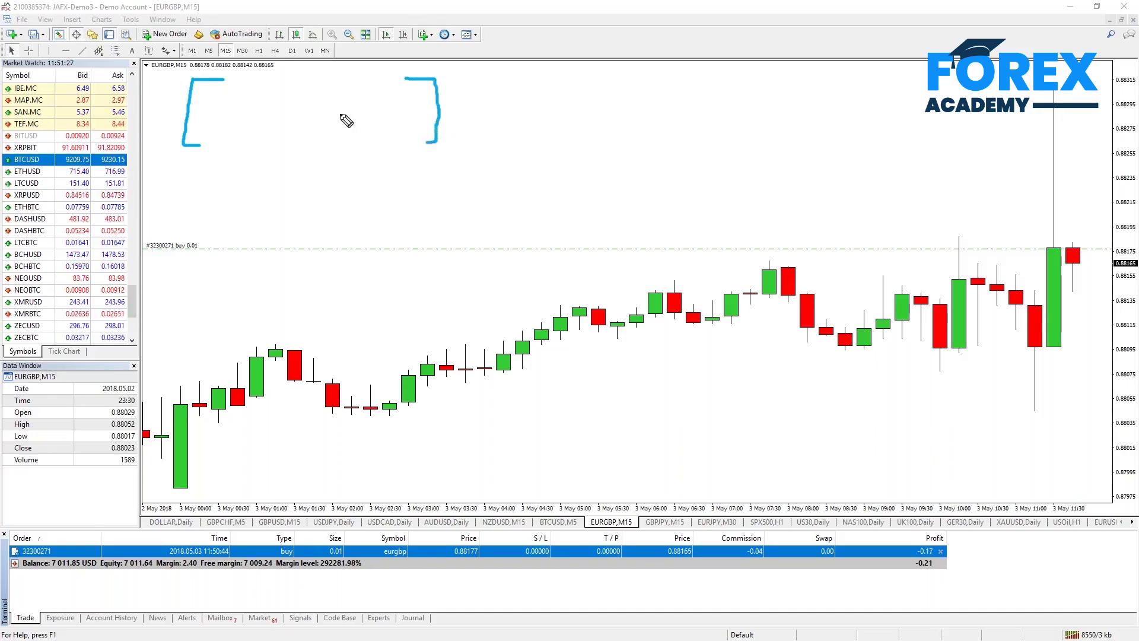
mouse_move(224, 98)
mouse_down()
mouse_move(211, 124)
mouse_move(225, 100)
mouse_move(241, 117)
mouse_move(250, 102)
mouse_move(265, 121)
mouse_move(281, 103)
mouse_move(282, 114)
mouse_up()
click(233, 116)
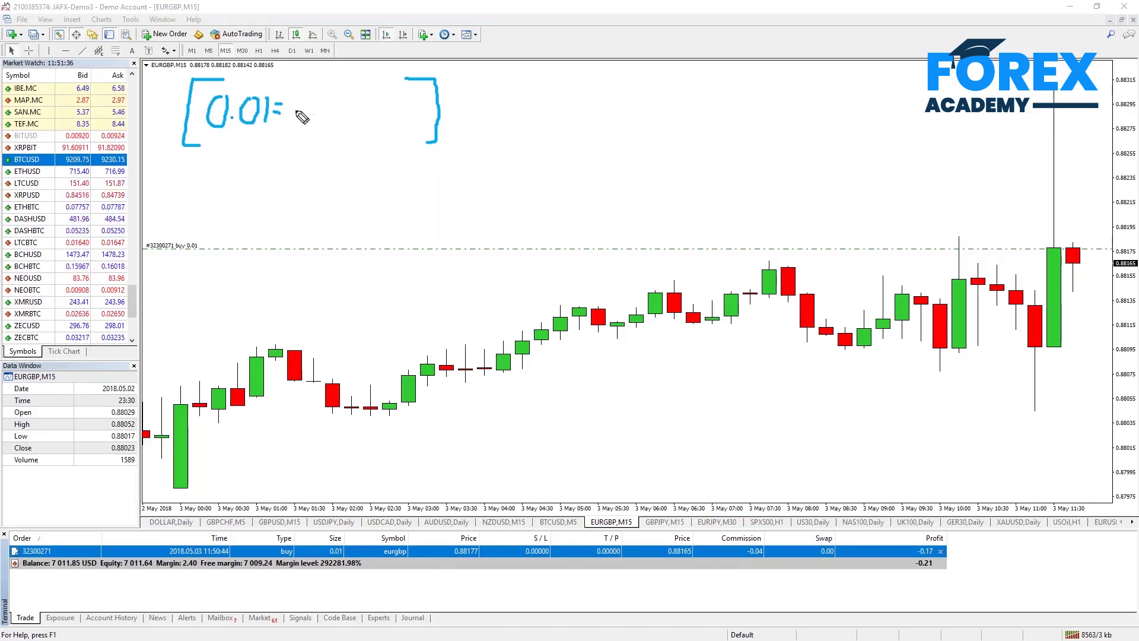
mouse_move(313, 86)
mouse_down()
mouse_move(298, 129)
mouse_move(288, 112)
mouse_move(330, 114)
mouse_move(345, 95)
mouse_move(352, 112)
mouse_move(364, 98)
mouse_move(373, 113)
mouse_move(386, 108)
mouse_move(378, 95)
mouse_up()
click(317, 94)
click(321, 115)
drag(324, 125, 379, 126)
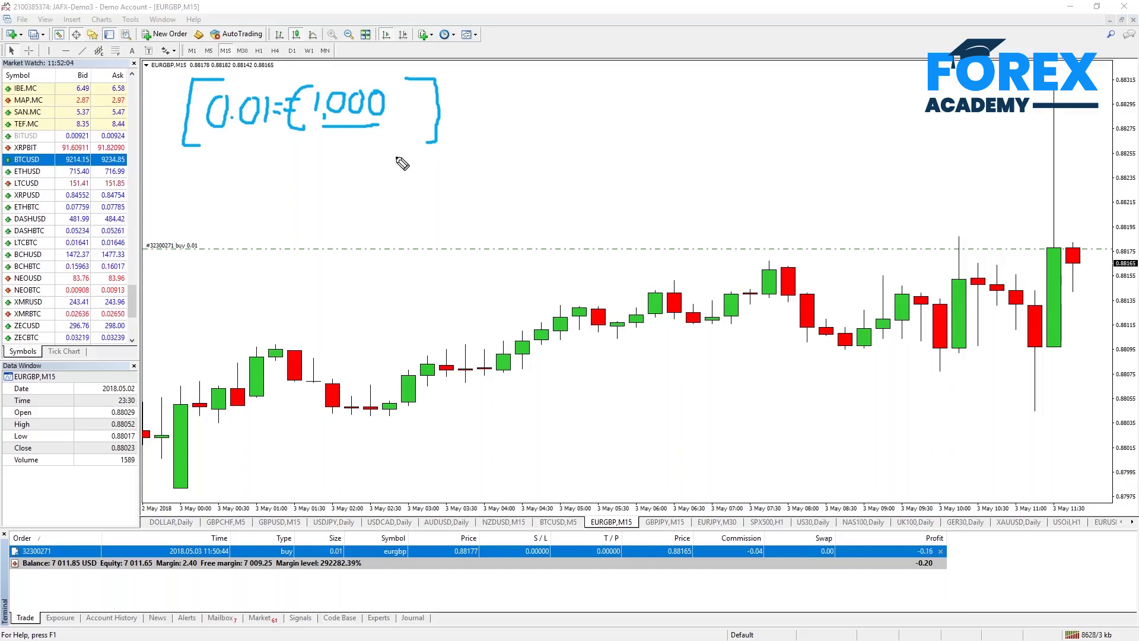
Step: Draw a blue dash and pound sign beside the bracketed note, and an arrow pointing at the open trade's profit
mouse_move(464, 107)
mouse_down()
mouse_move(521, 106)
mouse_move(525, 137)
mouse_up()
drag(515, 117, 549, 115)
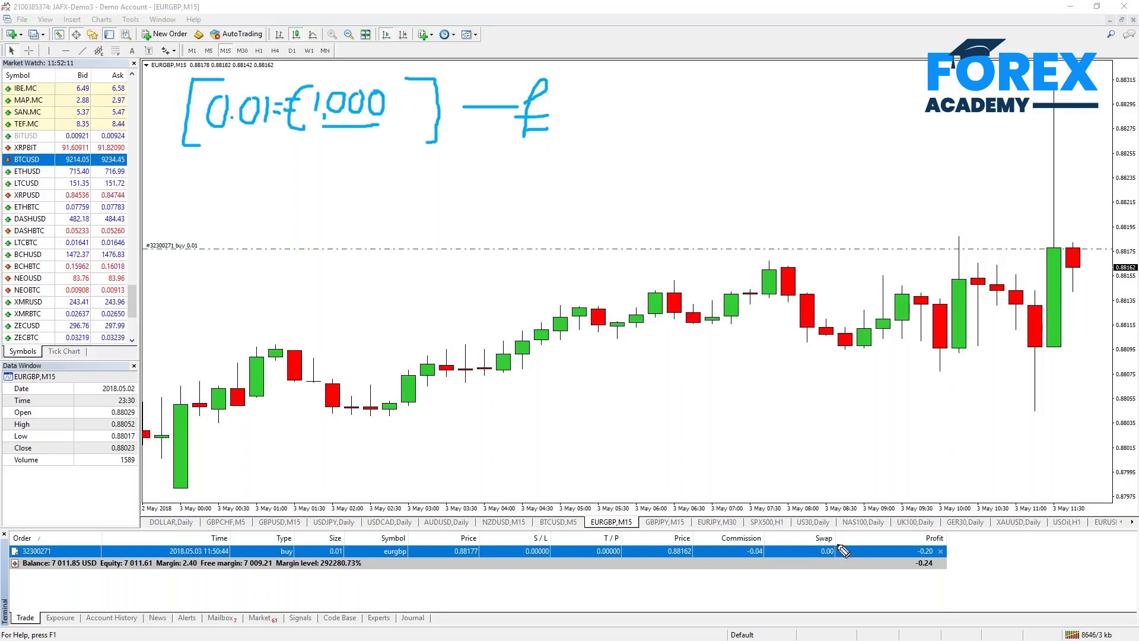
mouse_move(1014, 550)
mouse_down()
mouse_move(959, 557)
mouse_move(979, 563)
mouse_up()
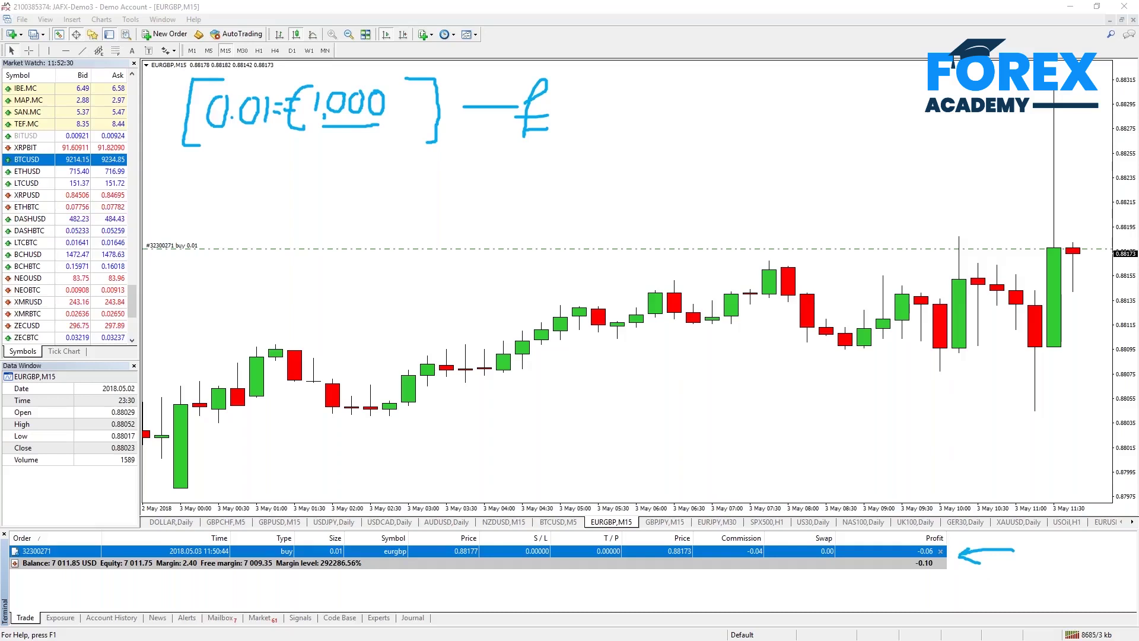
Step: Buy another 0.05 lots of EURGBP at market, moving the order dialog clear of the handwritten notes
key(F9)
drag(630, 107, 873, 30)
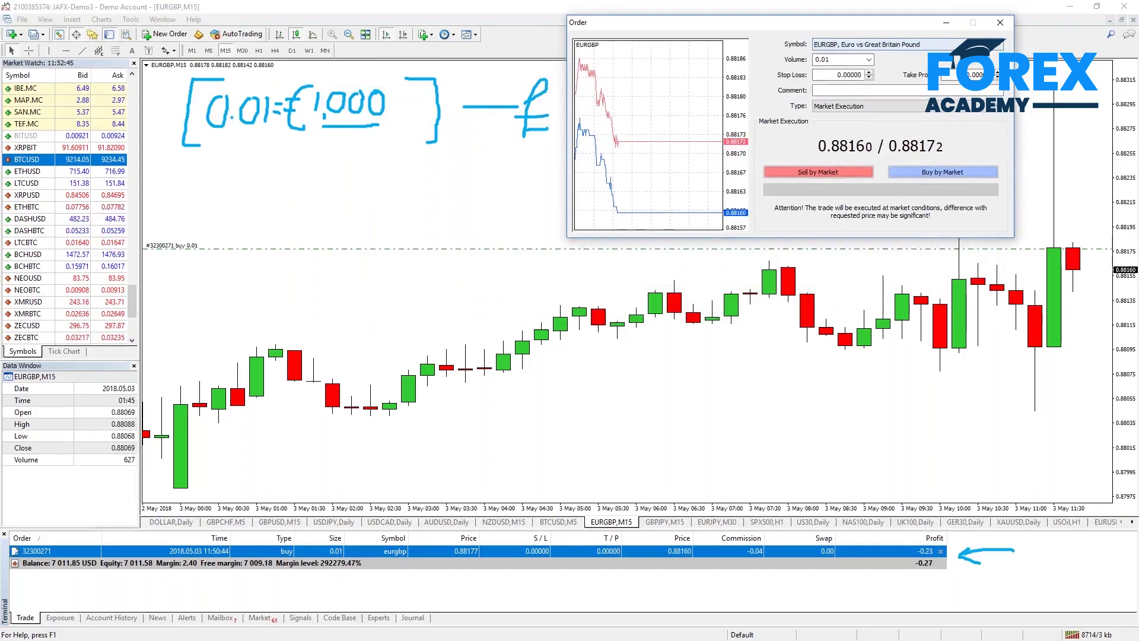
double_click(839, 59)
text(0.05)
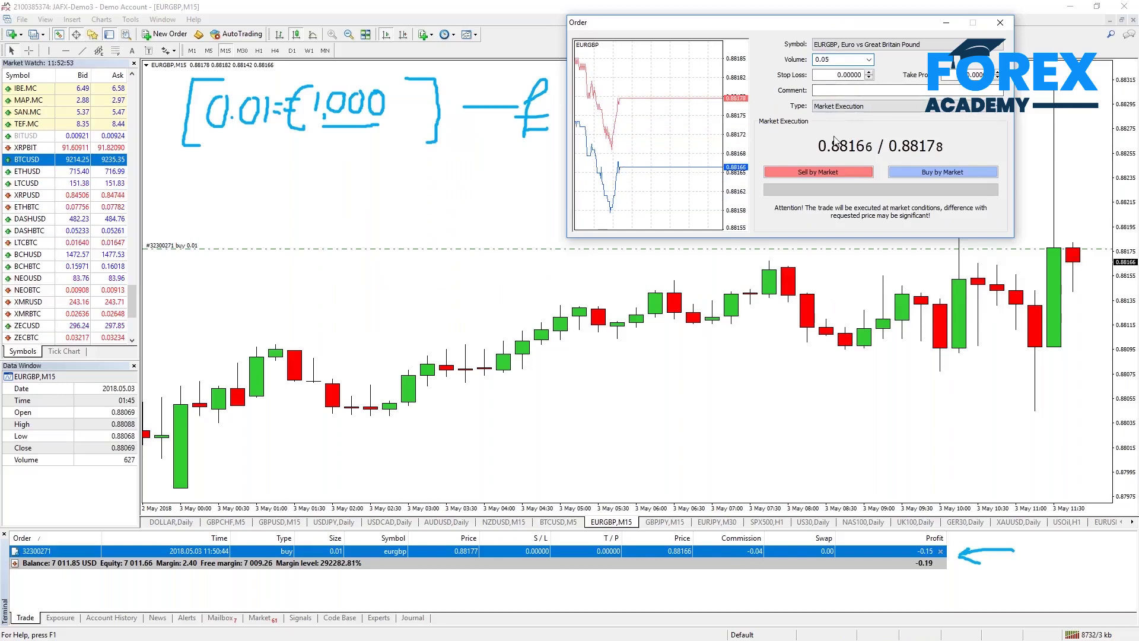
click(927, 174)
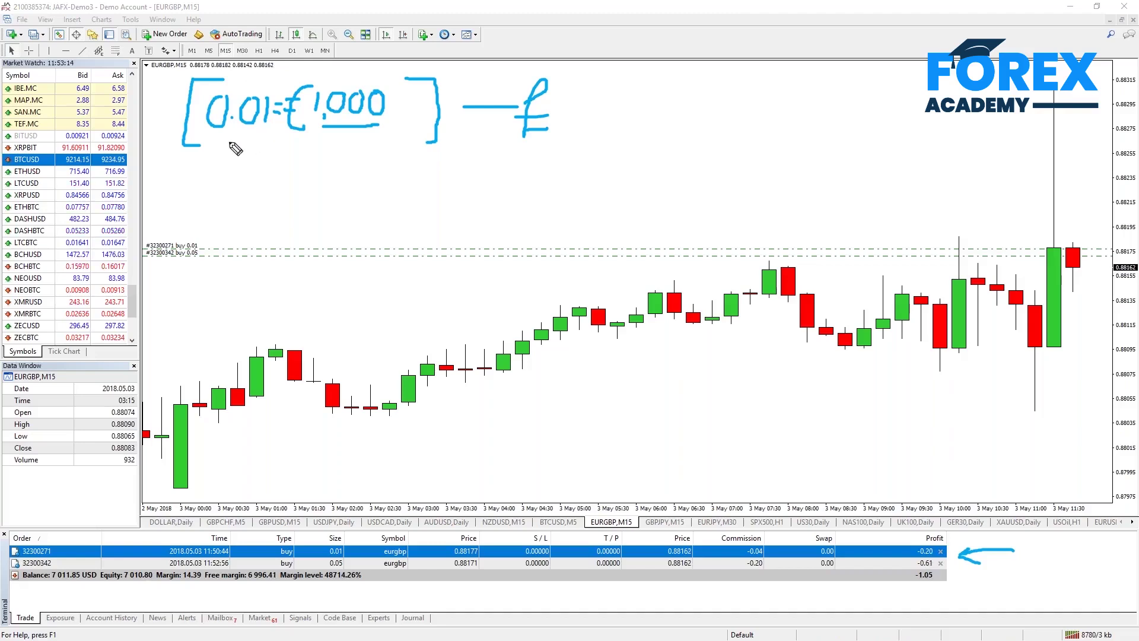
Step: Write "0.05=€5,000" in blue brackets beneath the 0.01 note
mouse_move(231, 161)
mouse_down()
mouse_move(272, 178)
mouse_move(292, 166)
mouse_move(325, 185)
mouse_move(318, 171)
mouse_move(369, 181)
mouse_move(384, 166)
mouse_move(413, 169)
mouse_move(409, 159)
mouse_move(419, 178)
mouse_move(427, 160)
mouse_move(456, 159)
mouse_move(422, 191)
mouse_up()
click(355, 179)
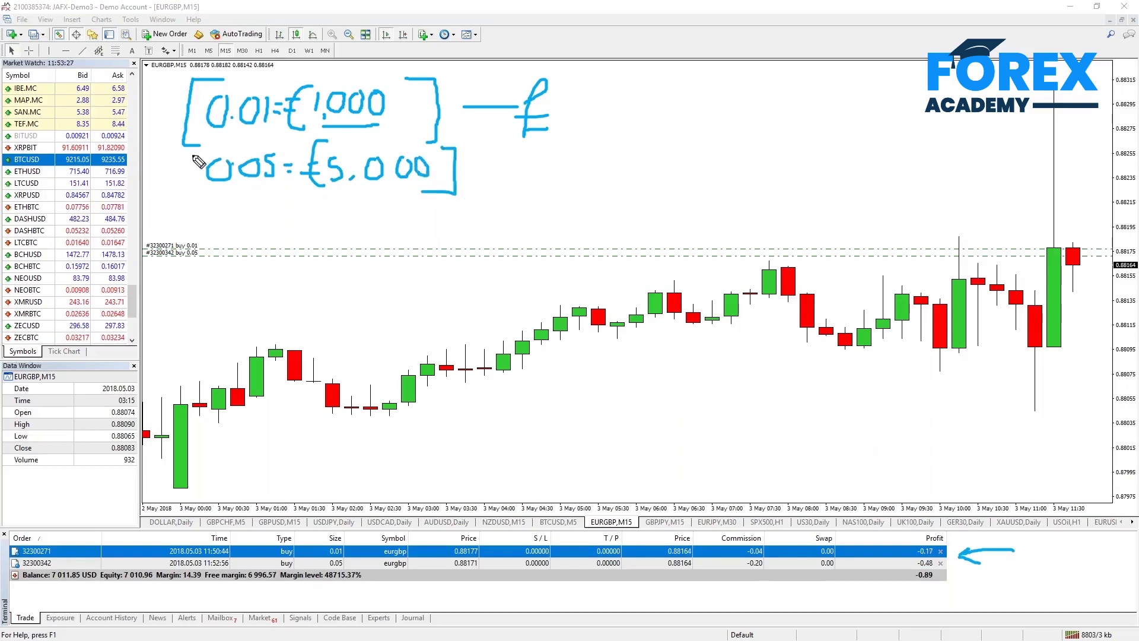
drag(205, 155, 199, 195)
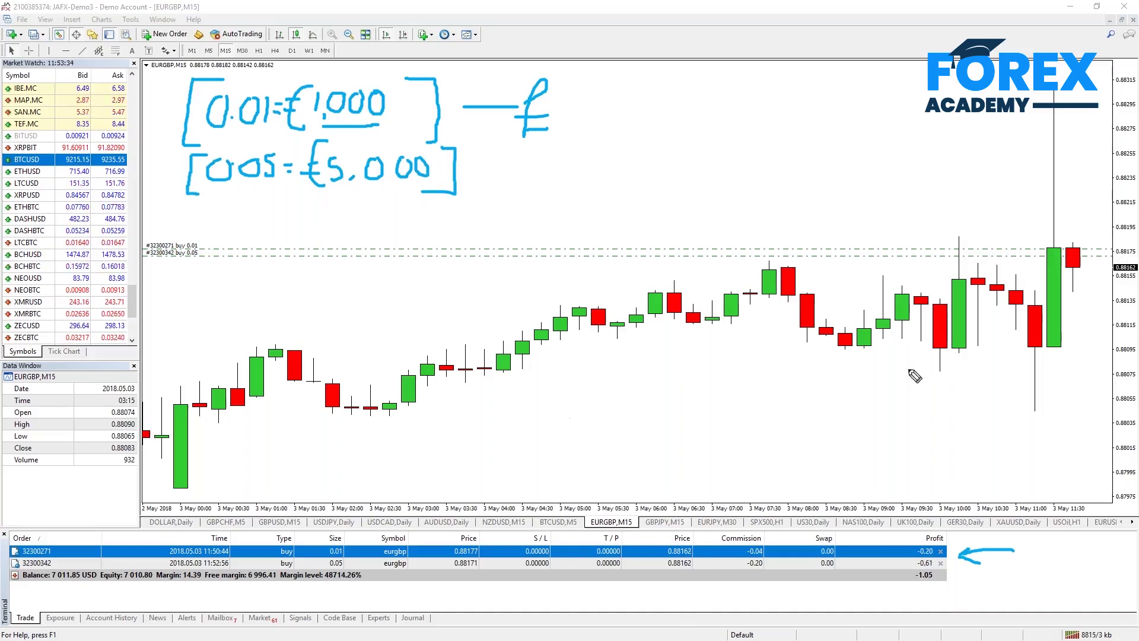
Step: Draw two rising blue channel lines above and below the EURGBP climb between about 03:00 and 05:30 on 3 May
drag(385, 359, 612, 292)
drag(420, 406, 594, 356)
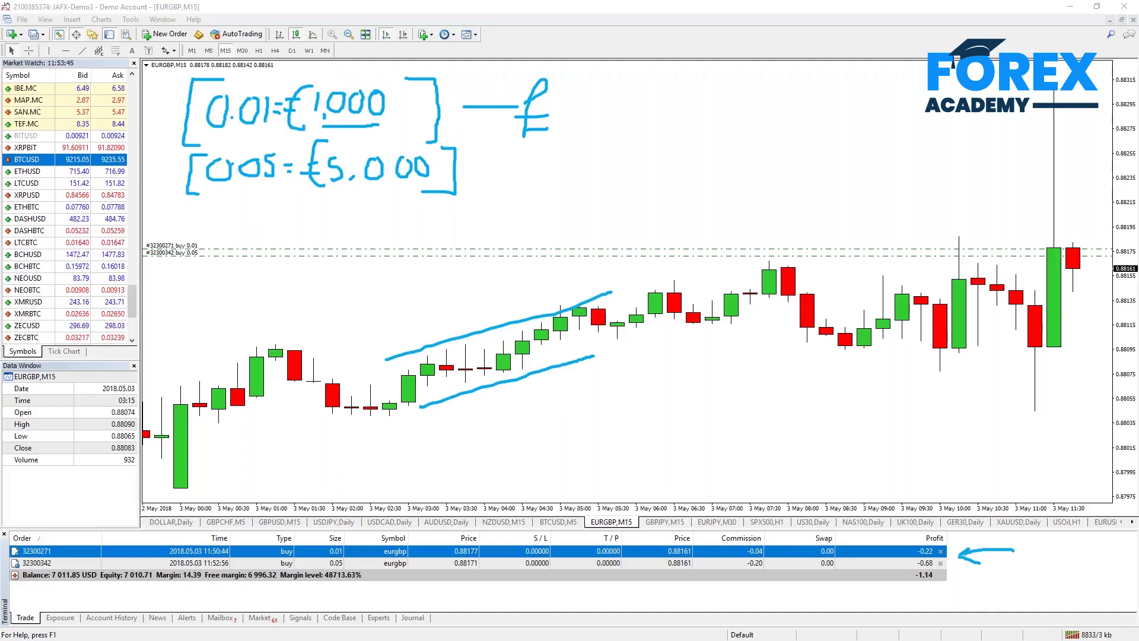
Step: Clear the drawings, underline the 0.05 buy order's label in blue and bracket the profit figures of the open trades
key(e)
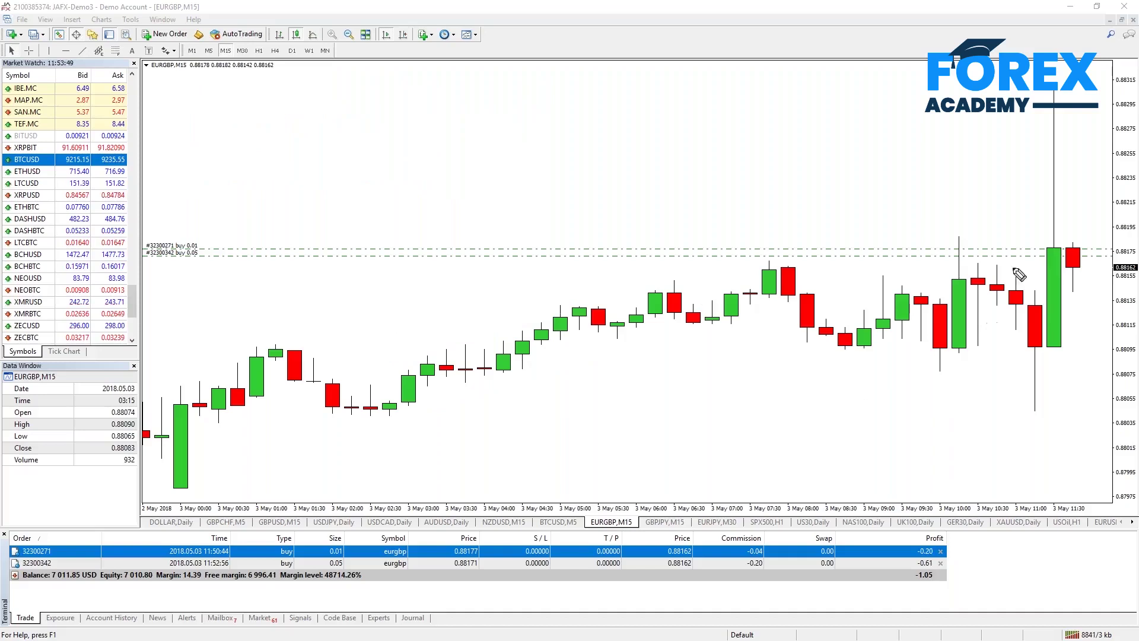
drag(167, 263, 198, 264)
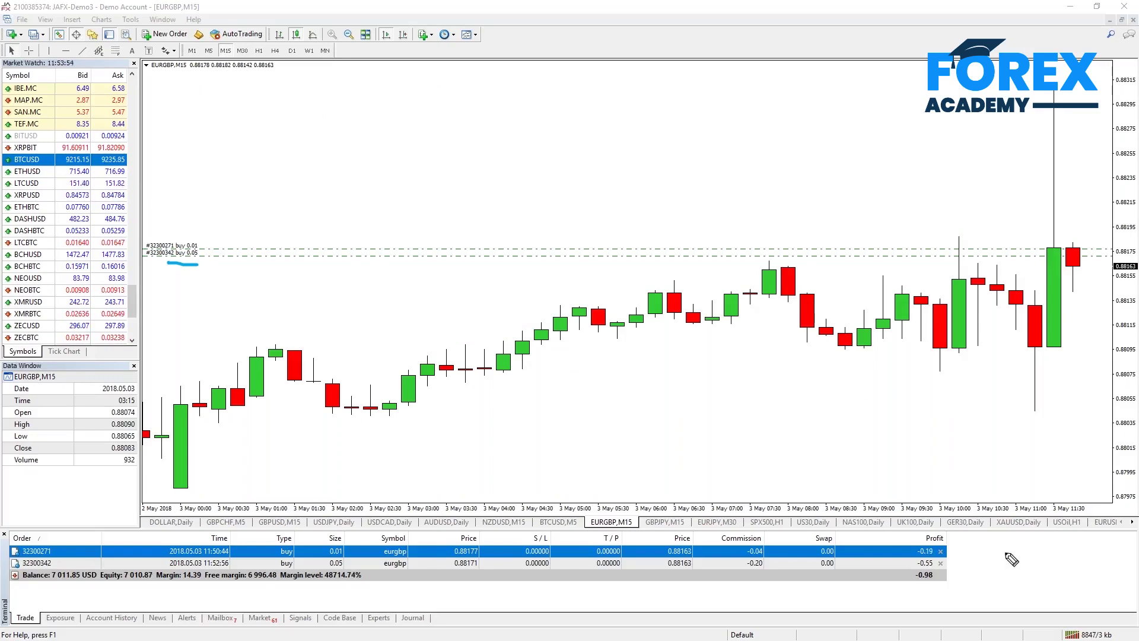
mouse_move(948, 527)
mouse_down()
mouse_move(971, 584)
mouse_move(948, 592)
mouse_up()
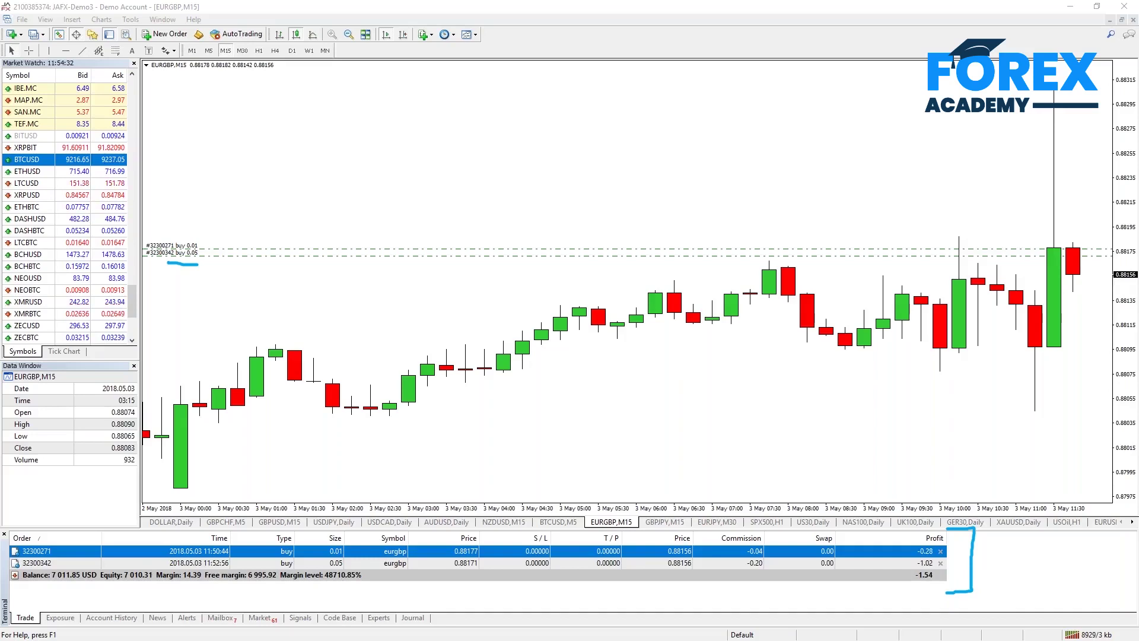
Step: Buy 0.25 lots of EURGBP at market
key(F9)
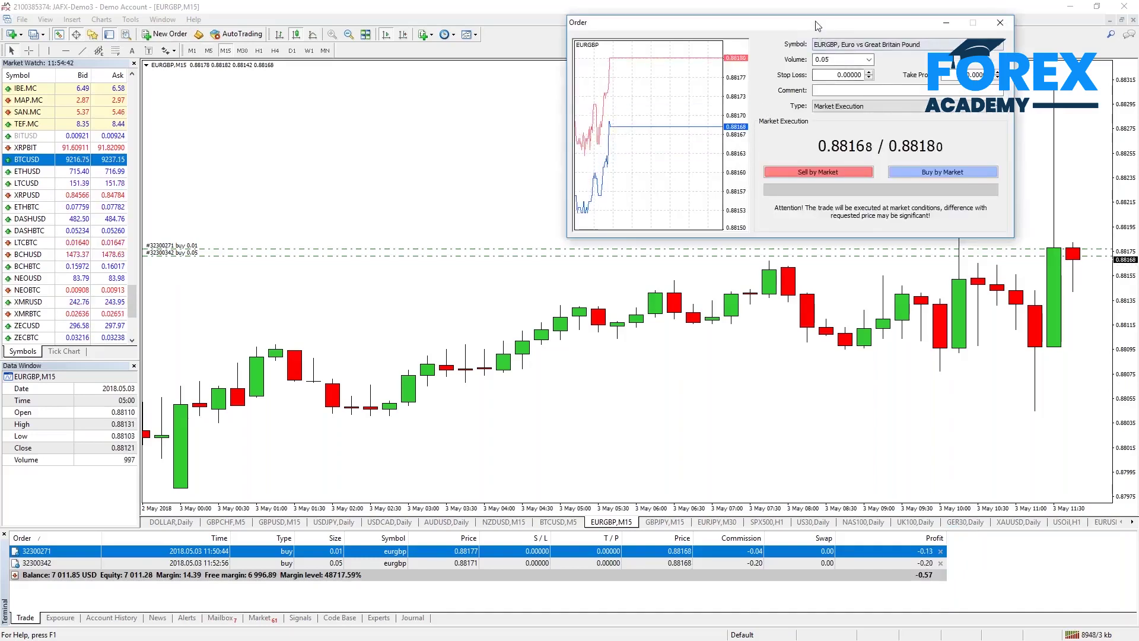
drag(818, 25, 688, 63)
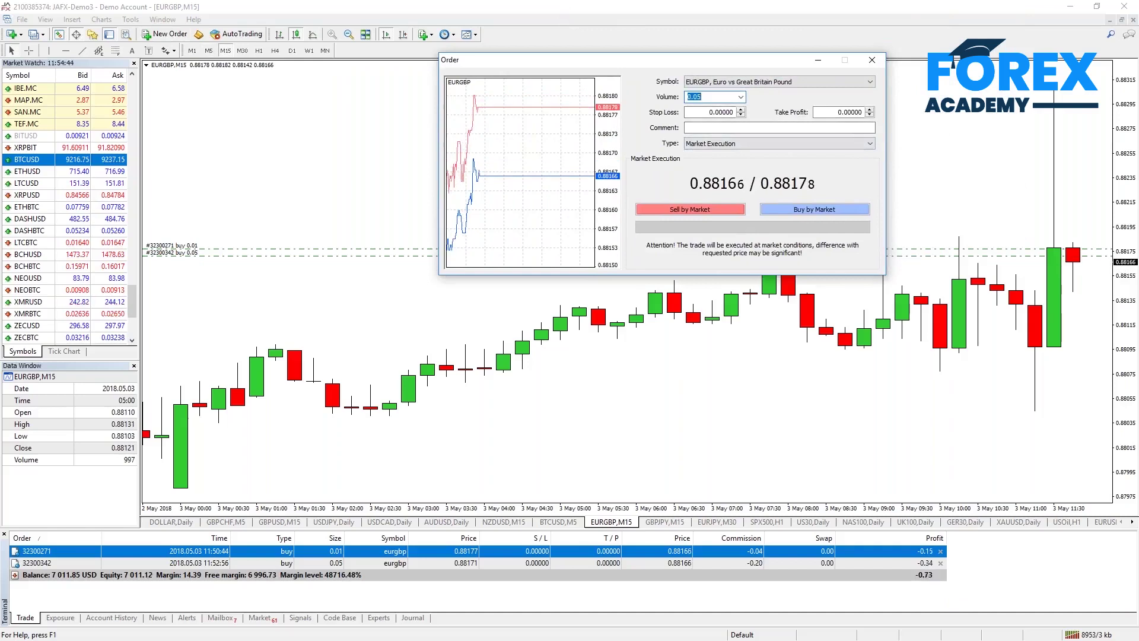
text(0.)
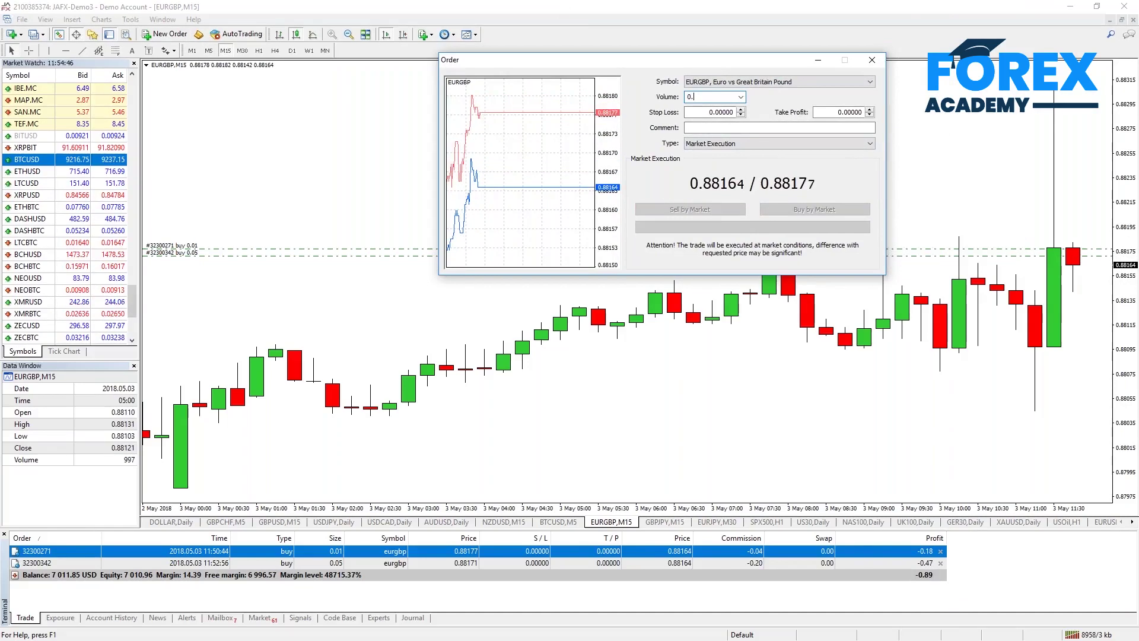
text(25)
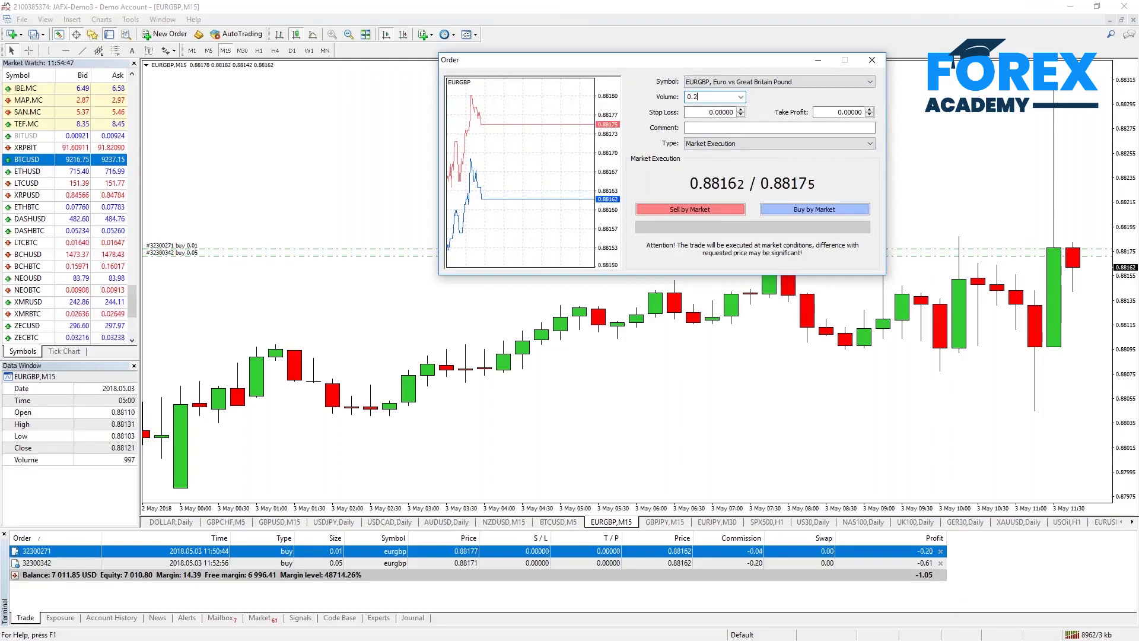
click(801, 210)
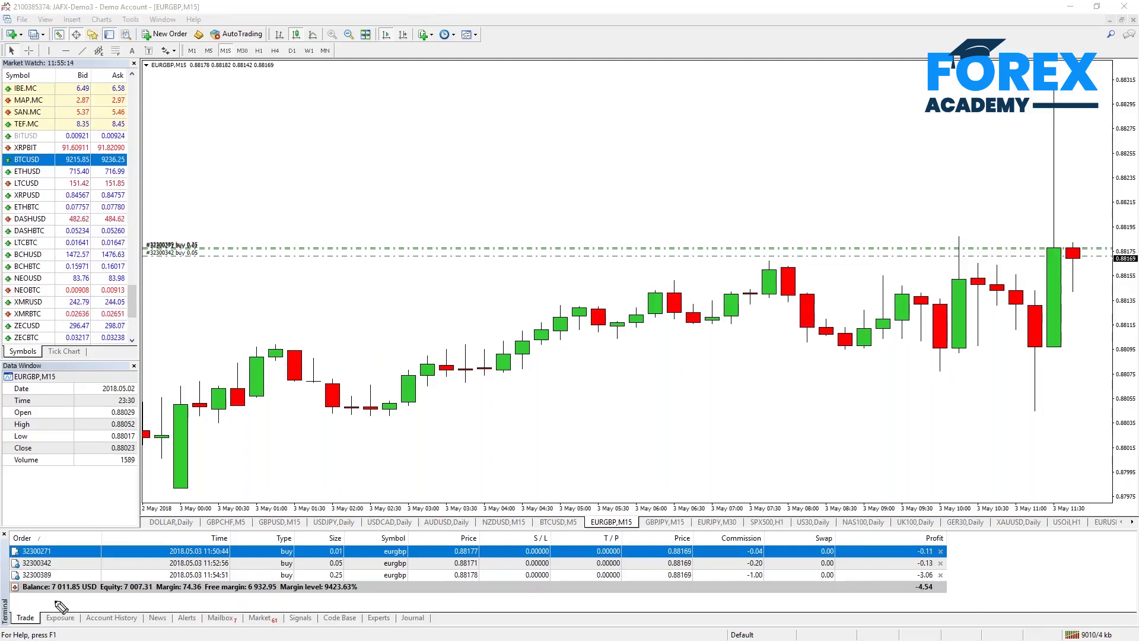
Step: Underline the account balance in blue and write "0.25 €25,000" in the empty area above the candles
drag(48, 597, 102, 598)
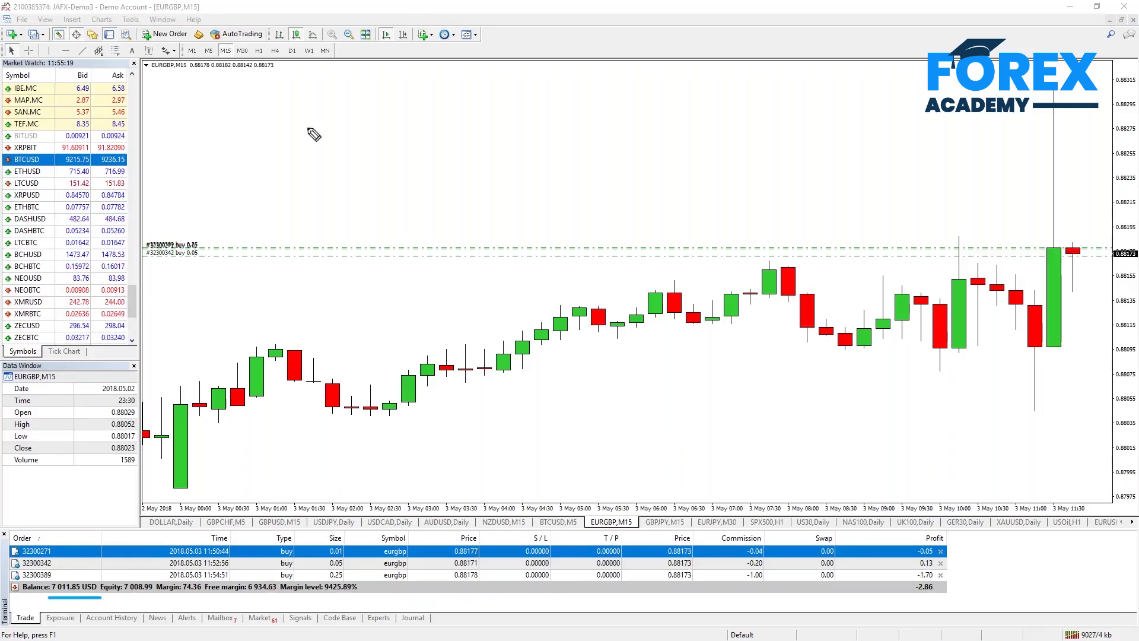
mouse_move(226, 111)
mouse_down()
mouse_move(249, 112)
mouse_move(269, 136)
mouse_move(265, 109)
mouse_move(266, 132)
mouse_up()
mouse_move(346, 96)
mouse_down()
mouse_move(341, 135)
mouse_move(336, 117)
mouse_move(333, 127)
mouse_move(359, 112)
mouse_move(363, 127)
mouse_move(371, 113)
mouse_move(380, 133)
mouse_move(441, 109)
mouse_up()
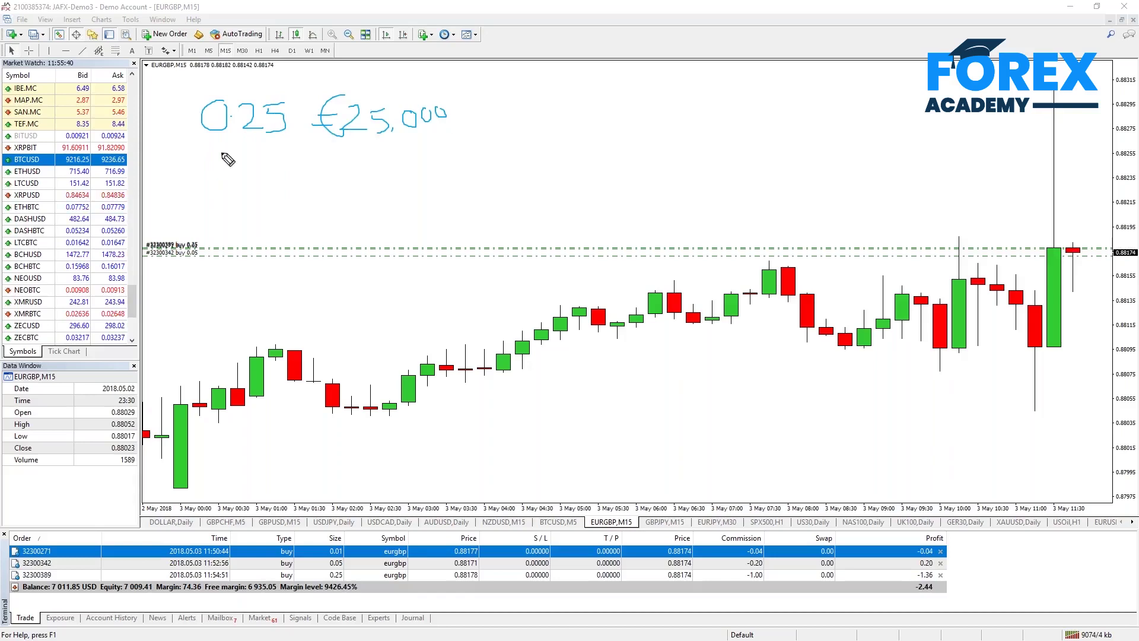
Step: Write "0.05 €5,000" and "0.01 €1,000" in blue beneath the 0.25 note
click(239, 160)
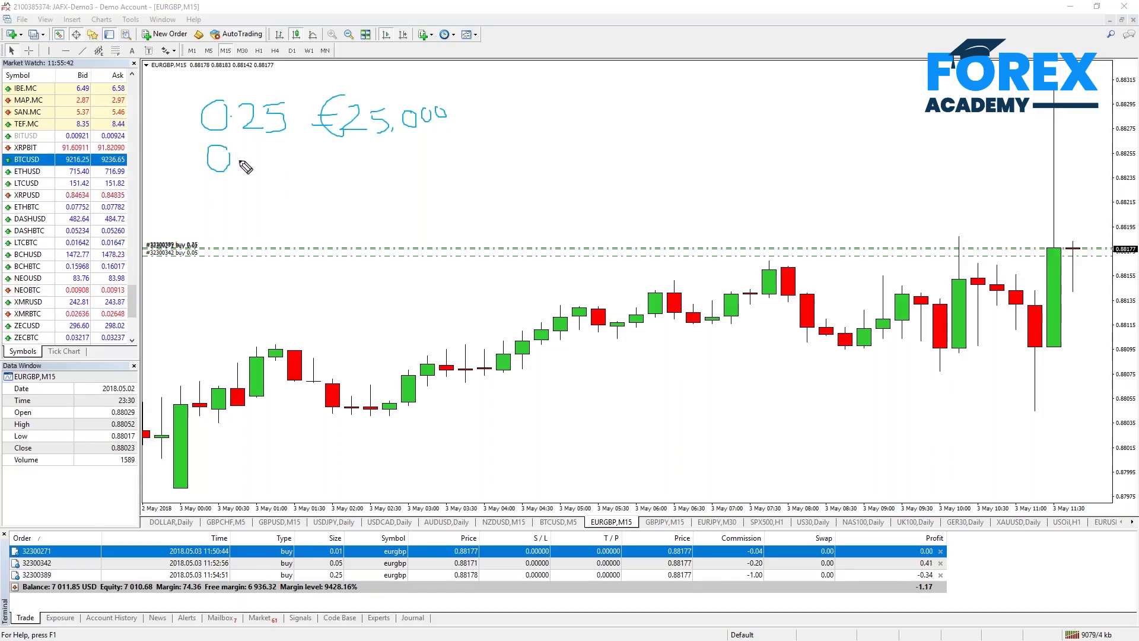
mouse_move(261, 150)
mouse_down()
mouse_move(286, 146)
mouse_move(270, 174)
mouse_move(209, 204)
mouse_move(261, 186)
mouse_move(276, 202)
mouse_up()
click(235, 197)
mouse_move(355, 153)
mouse_down()
mouse_move(345, 181)
mouse_move(372, 154)
mouse_move(382, 178)
mouse_up()
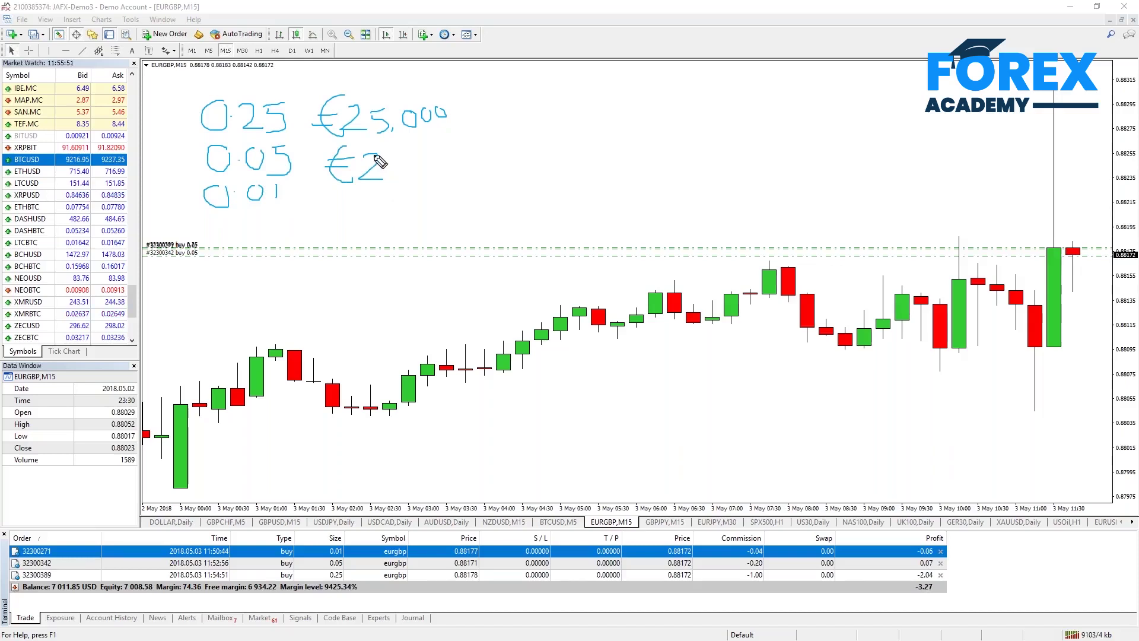
mouse_move(367, 153)
mouse_down()
mouse_move(380, 172)
mouse_move(354, 196)
mouse_move(392, 187)
mouse_move(418, 161)
mouse_move(453, 167)
mouse_up()
mouse_move(344, 196)
mouse_down()
mouse_move(325, 208)
mouse_move(432, 204)
mouse_up()
click(368, 214)
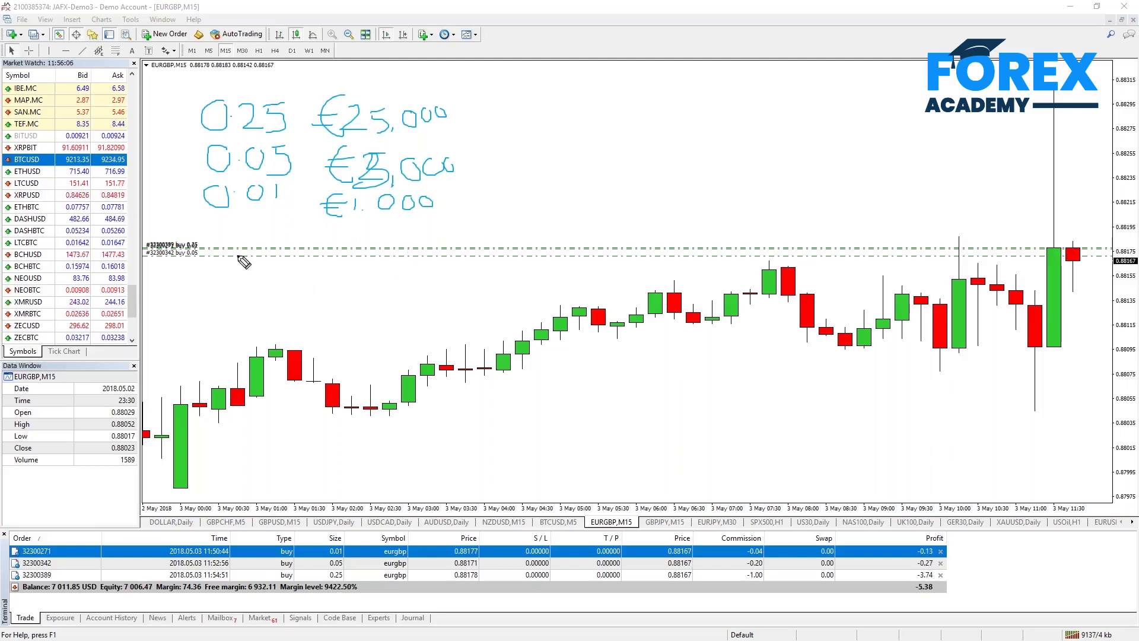
Step: Clear the notes, bracket the trades' profit figures in blue and draw a tall upward arrow near the 10:15 candles
key(Escape)
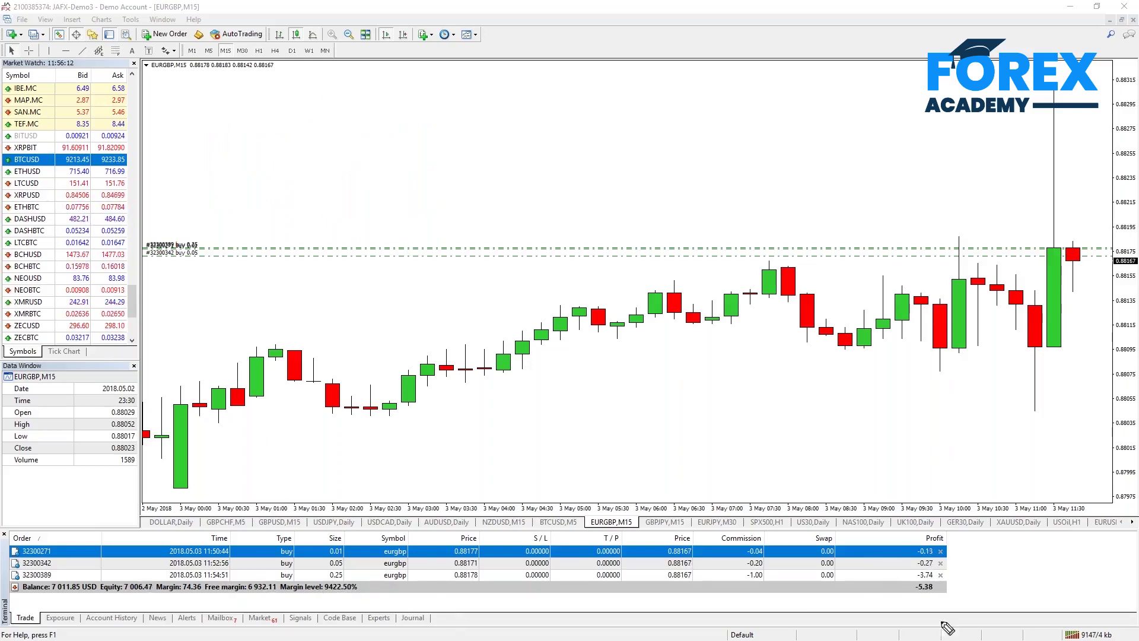
mouse_move(915, 600)
mouse_down()
mouse_move(968, 600)
mouse_move(969, 549)
mouse_move(964, 525)
mouse_move(913, 525)
mouse_up()
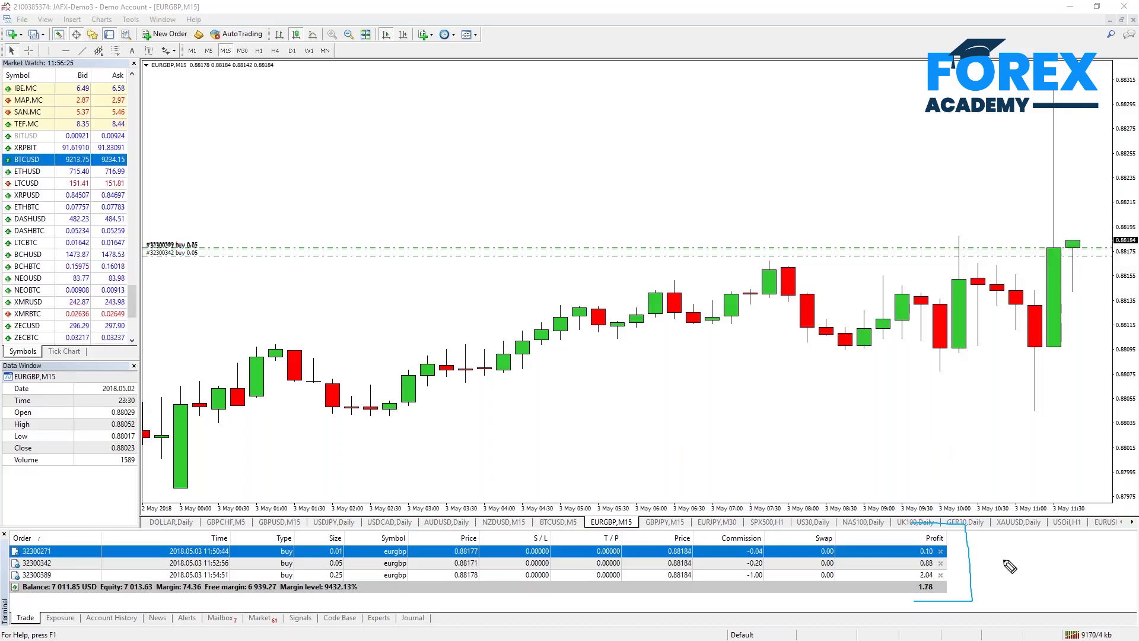
mouse_move(976, 354)
mouse_down()
mouse_move(995, 118)
mouse_move(984, 120)
mouse_move(1008, 98)
mouse_move(1009, 124)
mouse_up()
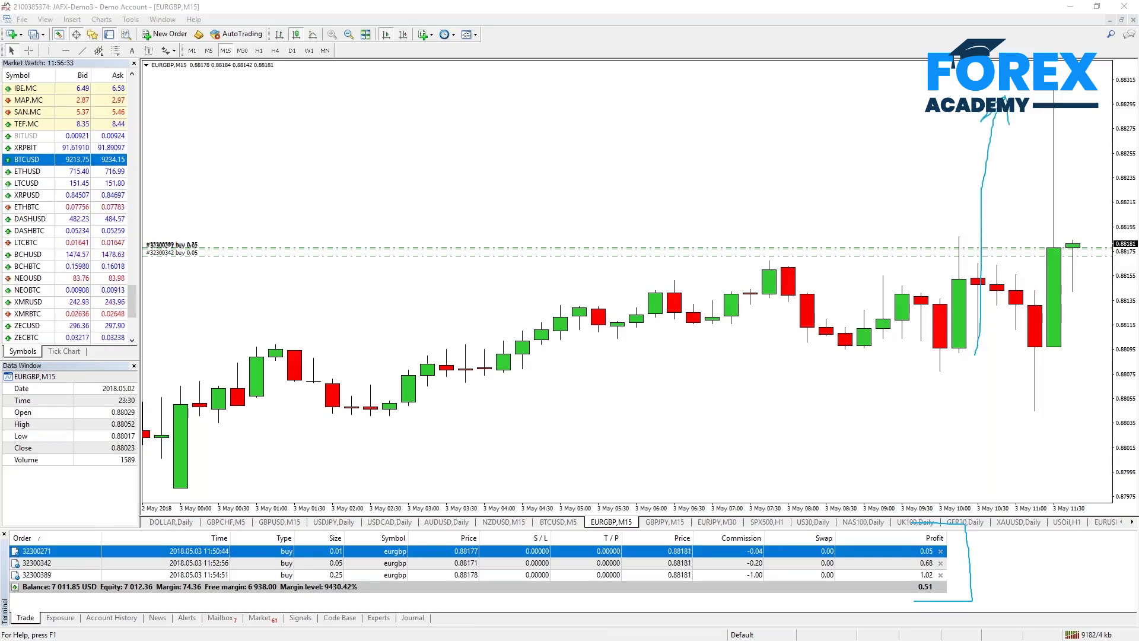
Step: Replace the blue drawings with a green box around the profit figures, and select the 0.05 and 0.25 lot trades in turn
key(Escape)
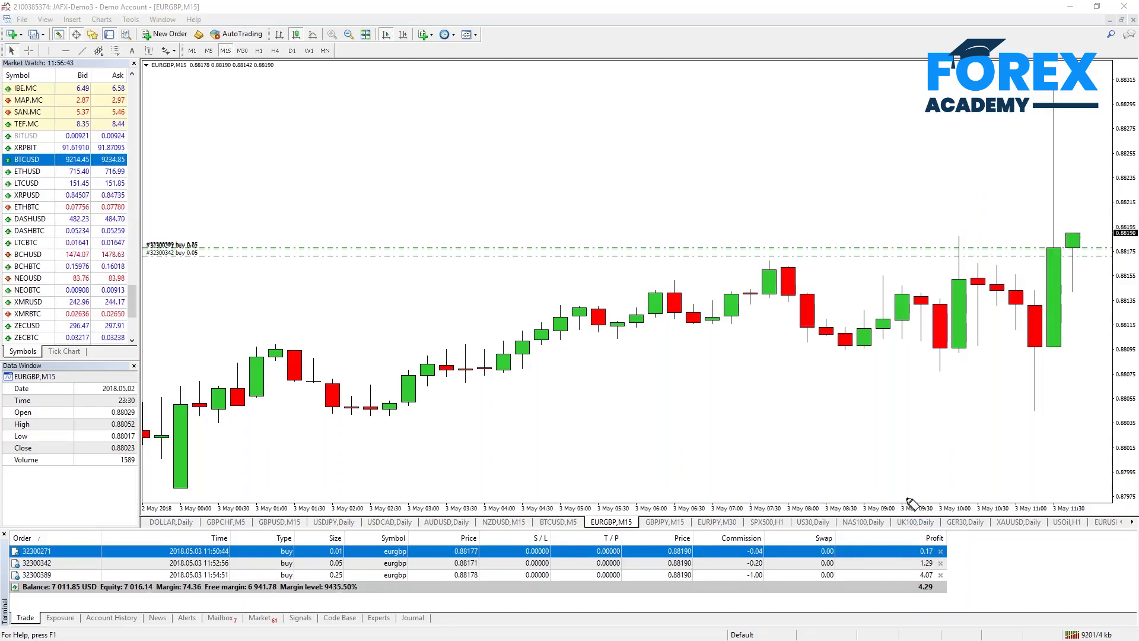
mouse_move(943, 525)
mouse_down()
mouse_move(904, 525)
mouse_move(902, 605)
mouse_move(973, 599)
mouse_move(918, 510)
mouse_up()
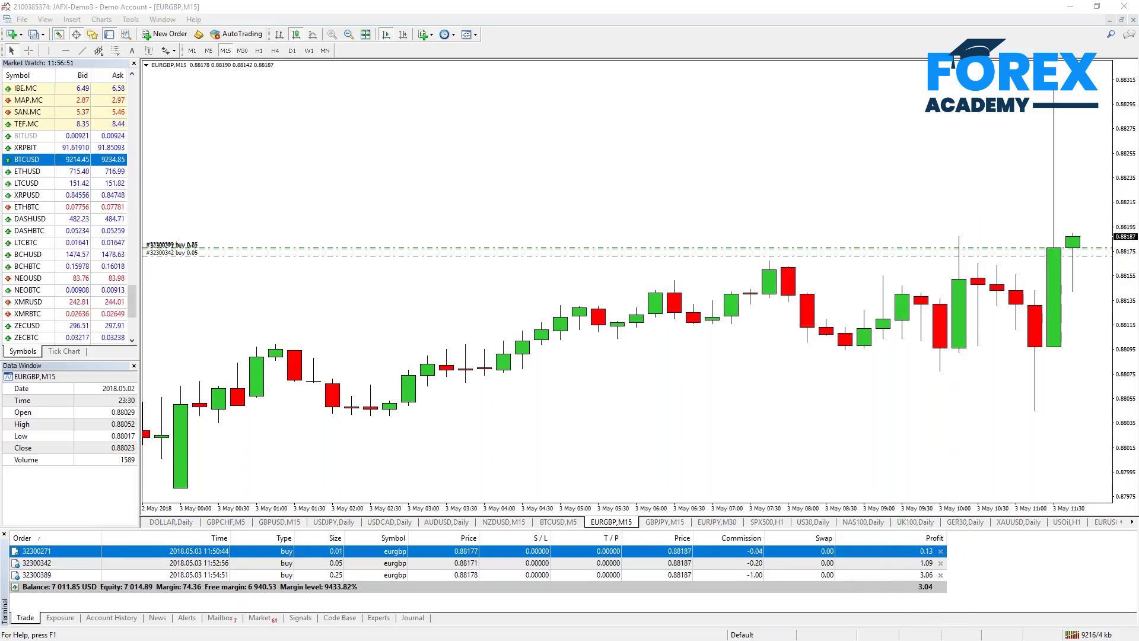
mouse_move(897, 534)
mouse_down()
mouse_move(960, 536)
mouse_move(960, 602)
mouse_move(899, 605)
mouse_move(897, 531)
mouse_up()
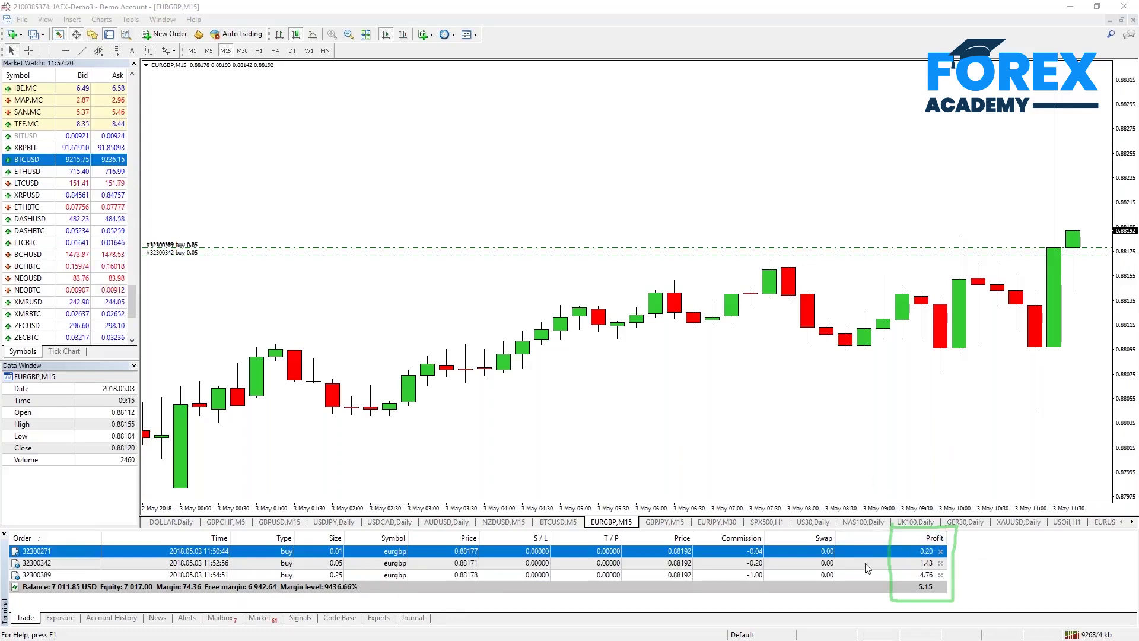
click(932, 562)
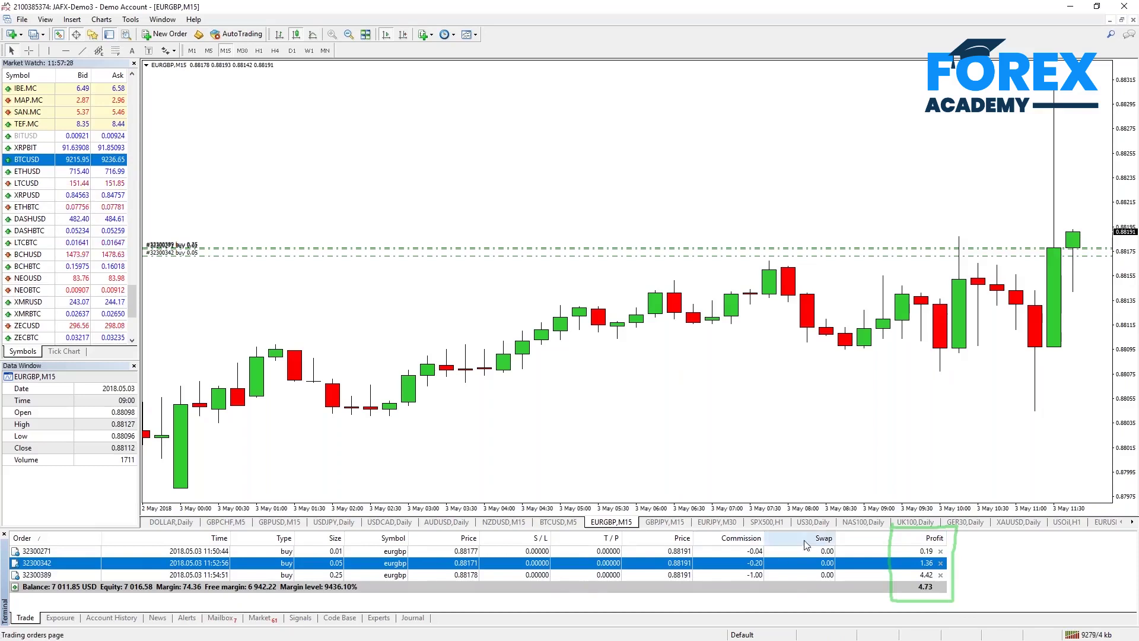
click(398, 575)
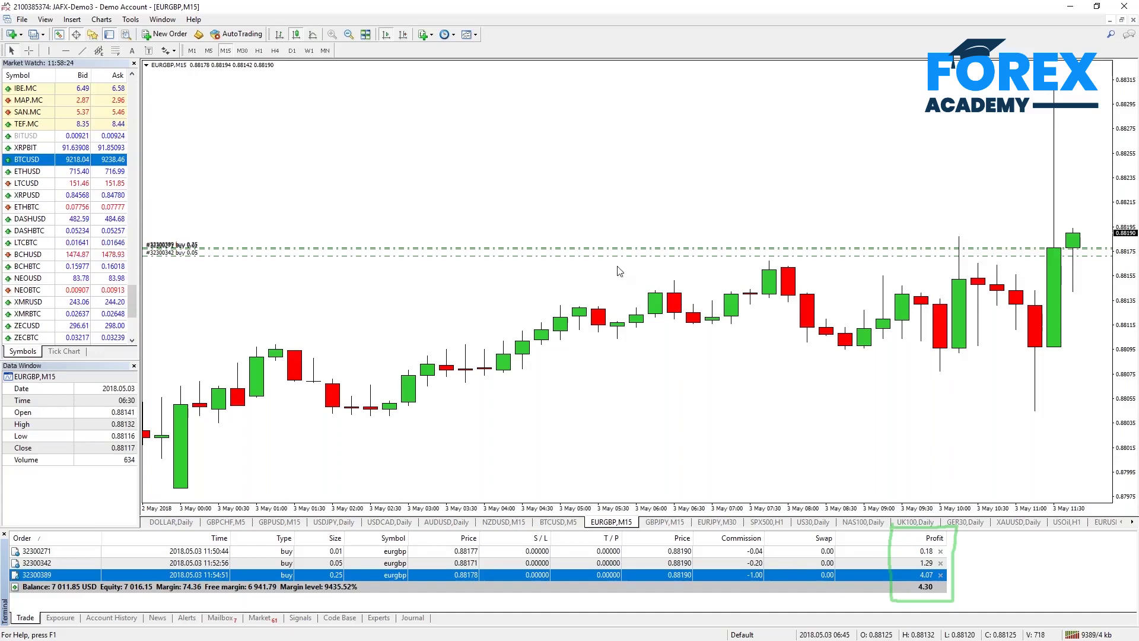
Step: Switch the EURGBP chart to the M5 timeframe and draw a green upward arrow beside the large 11:25 rise
click(209, 52)
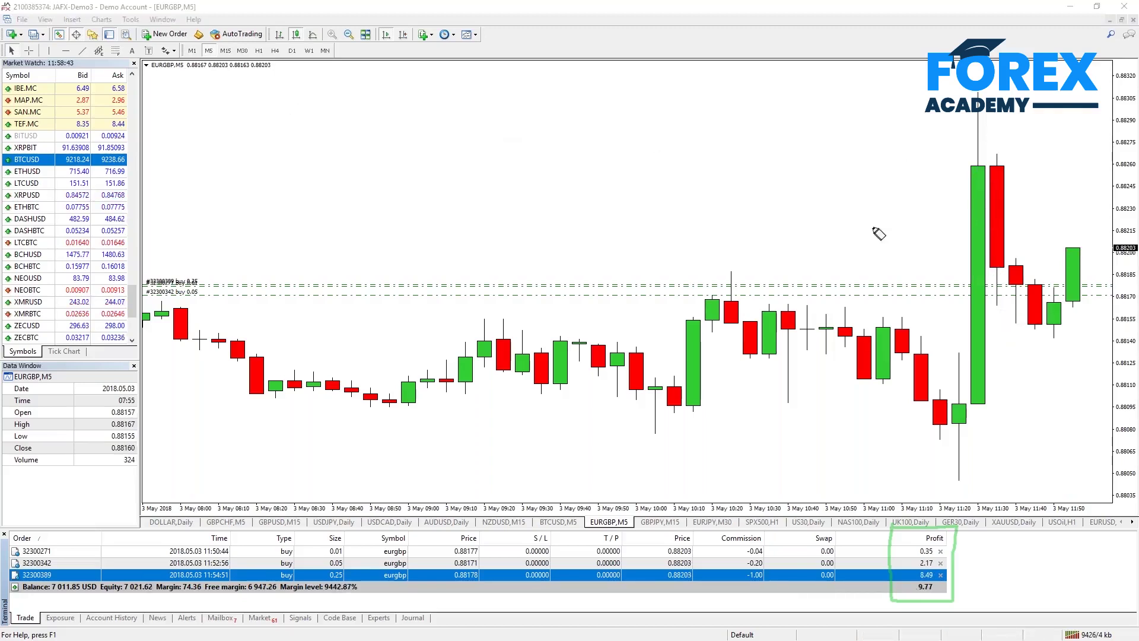
mouse_move(909, 269)
mouse_down()
mouse_move(918, 175)
mouse_move(928, 176)
mouse_up()
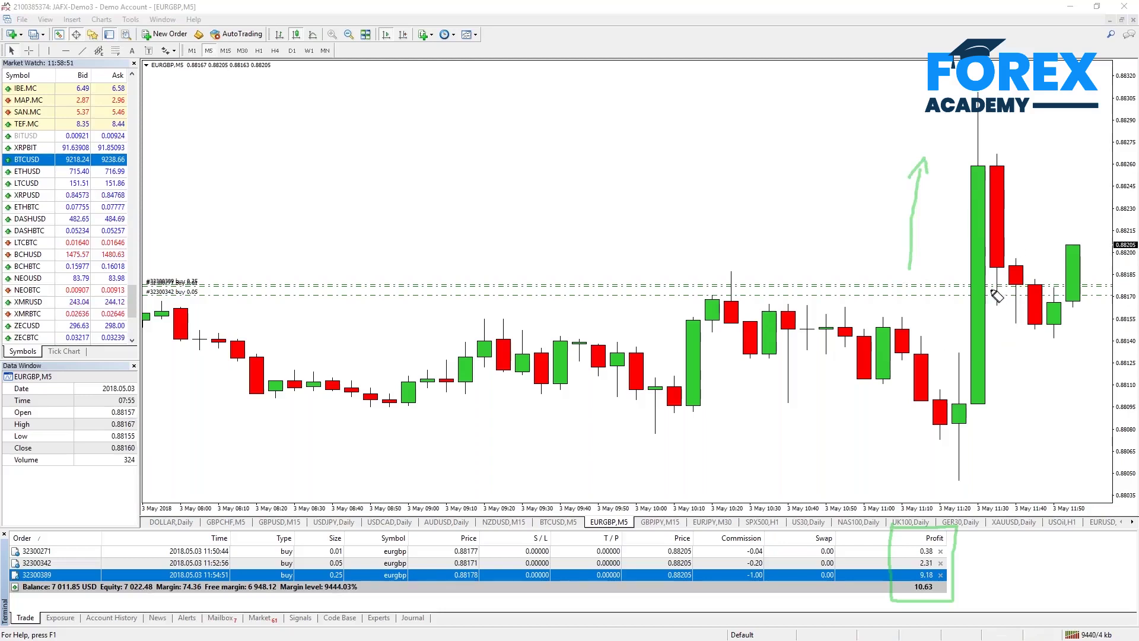
Step: Mark the highs and lows of the three pullback candles with short green dashes and draw upward strokes beside the latest candle
drag(1011, 254, 1018, 254)
drag(1007, 325, 1015, 325)
drag(1028, 329, 1037, 329)
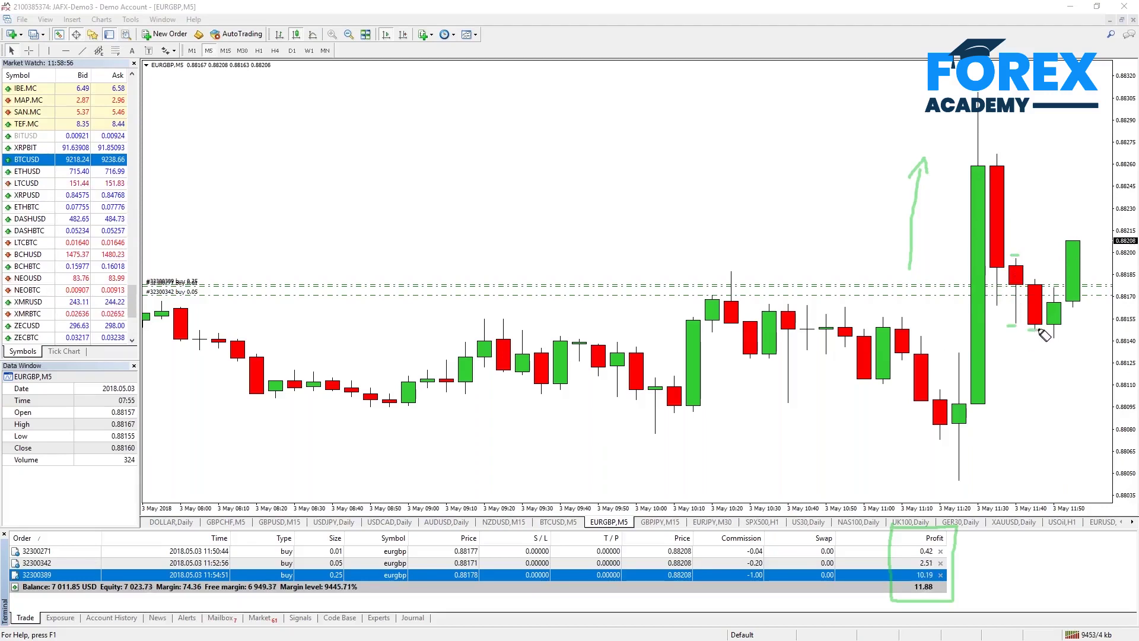
drag(1031, 272, 1037, 272)
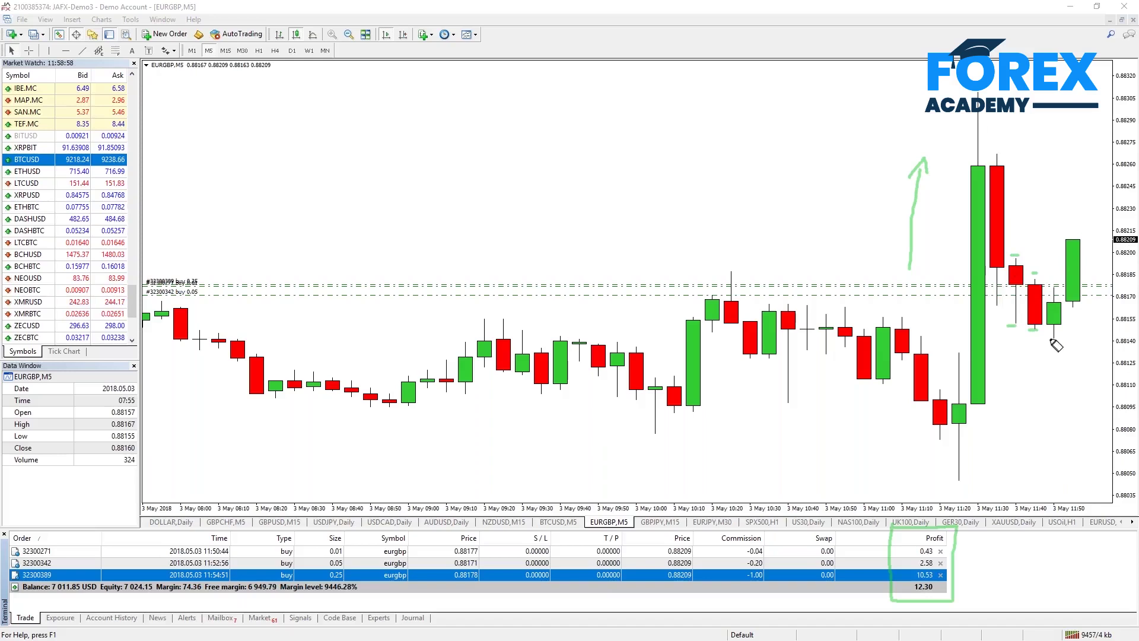
drag(1050, 337, 1058, 336)
drag(1048, 275, 1055, 276)
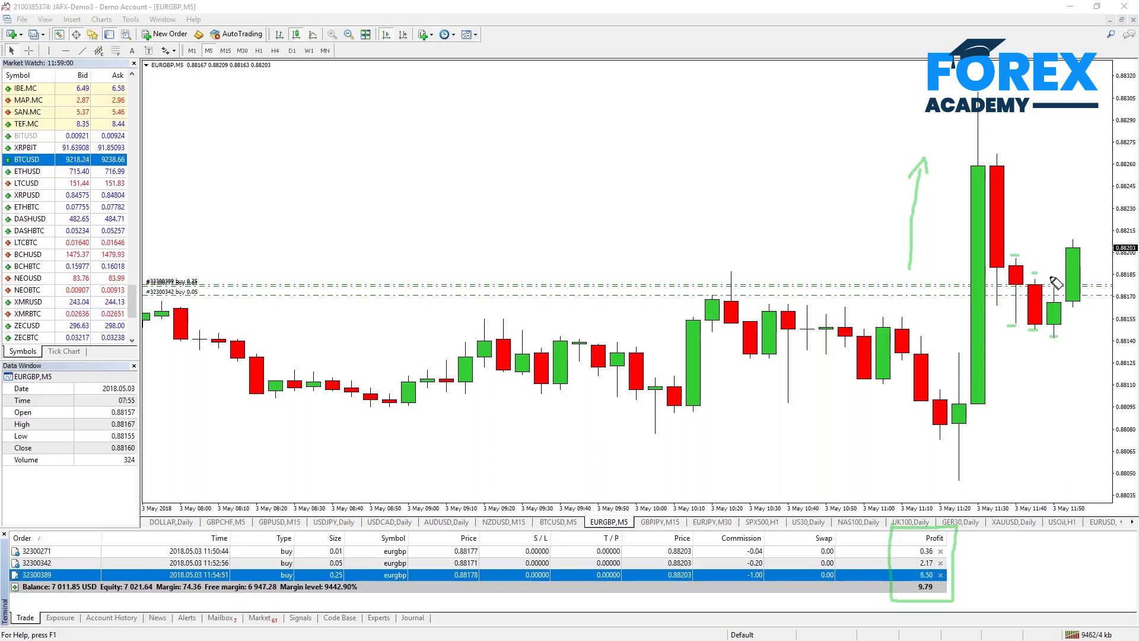
mouse_move(1074, 315)
mouse_down()
mouse_move(1095, 250)
mouse_move(1106, 261)
mouse_up()
drag(1090, 212, 1097, 84)
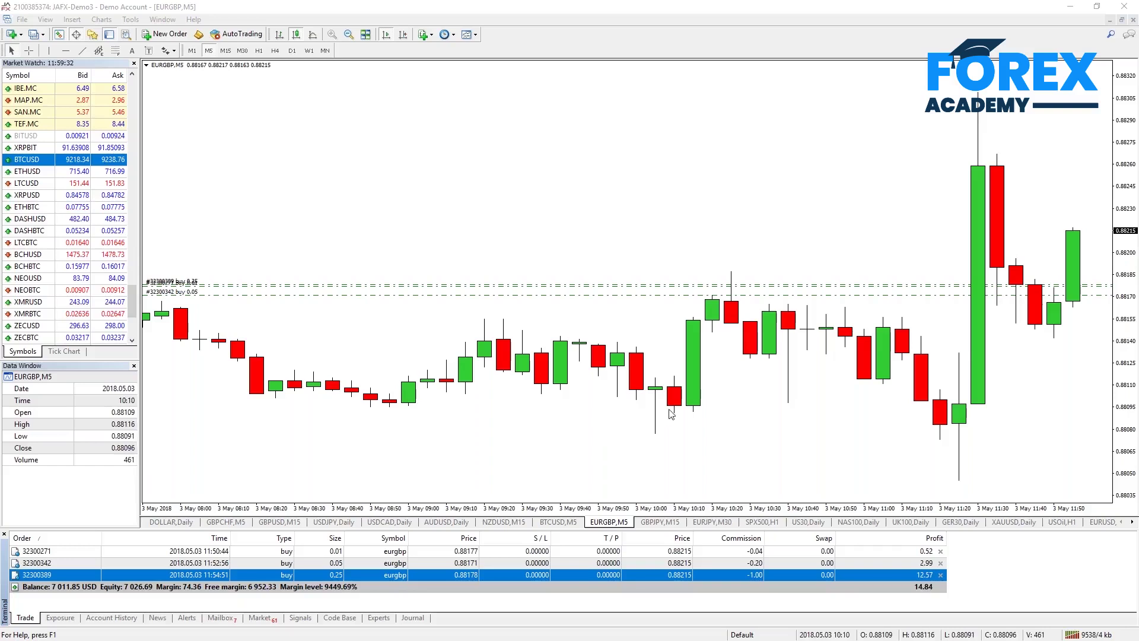
Step: Close the 0.01, 0.05 and 0.25 lot EURGBP trades one after another
click(815, 554)
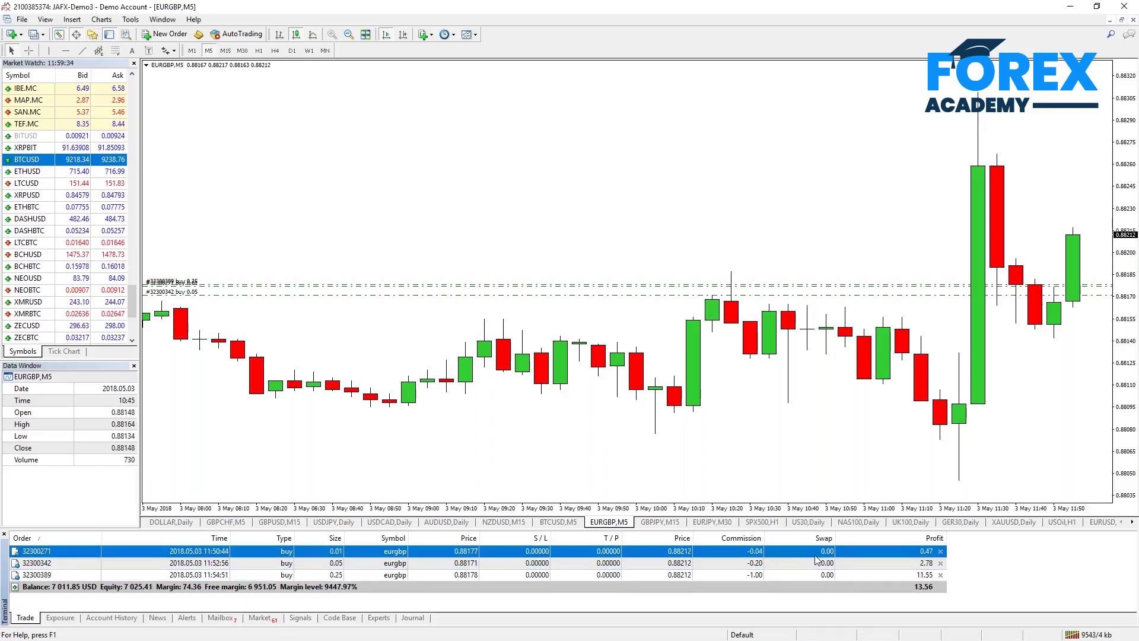
click(940, 551)
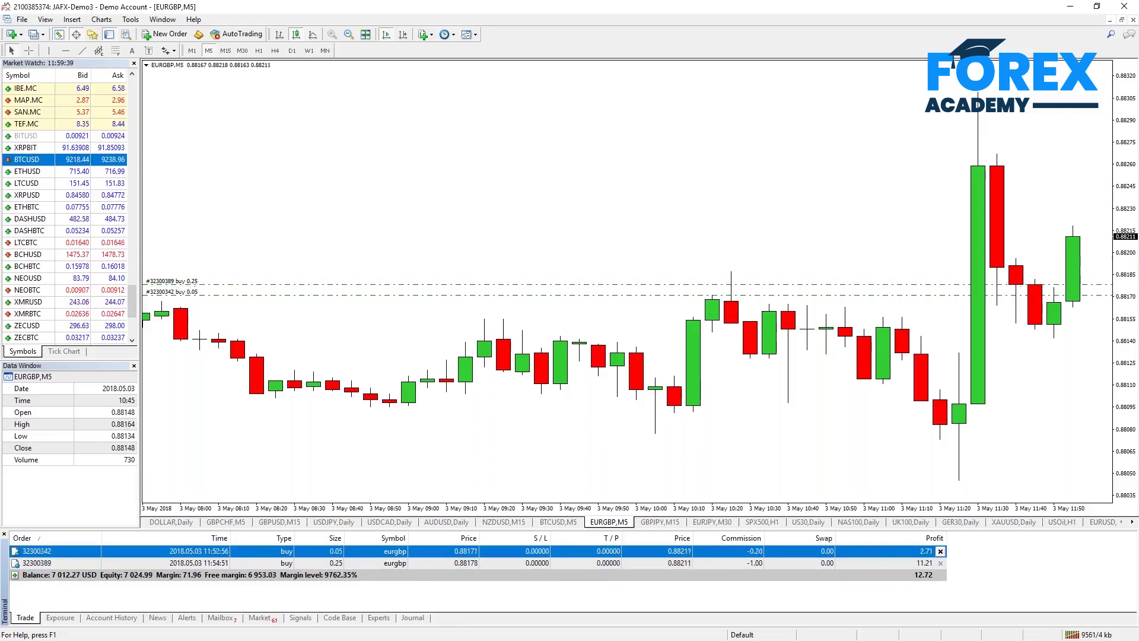
click(941, 551)
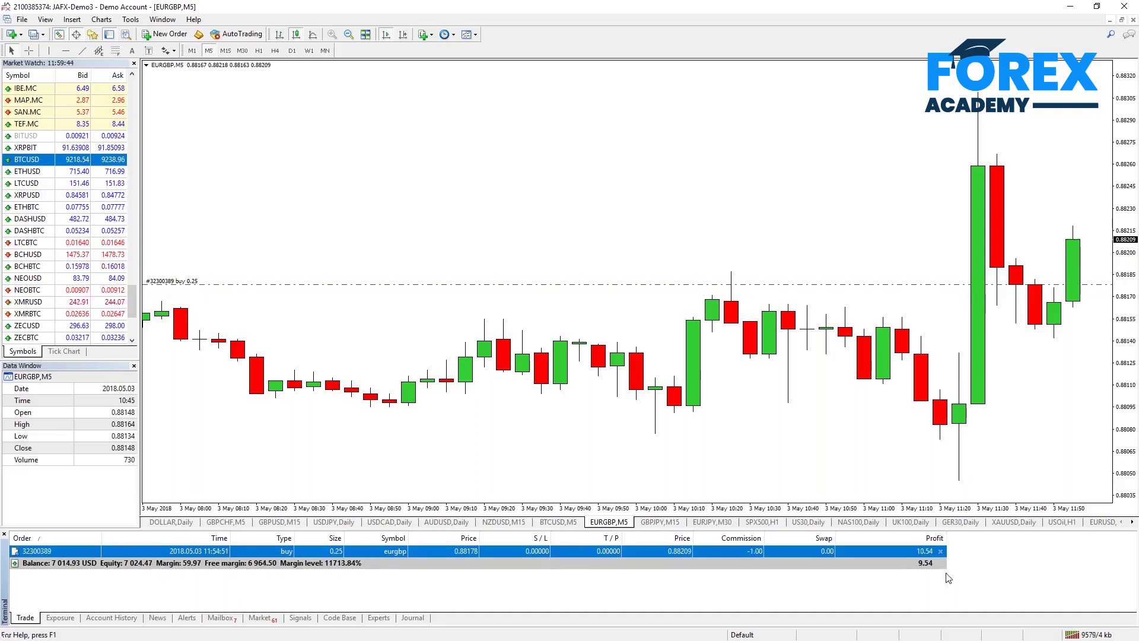
click(941, 552)
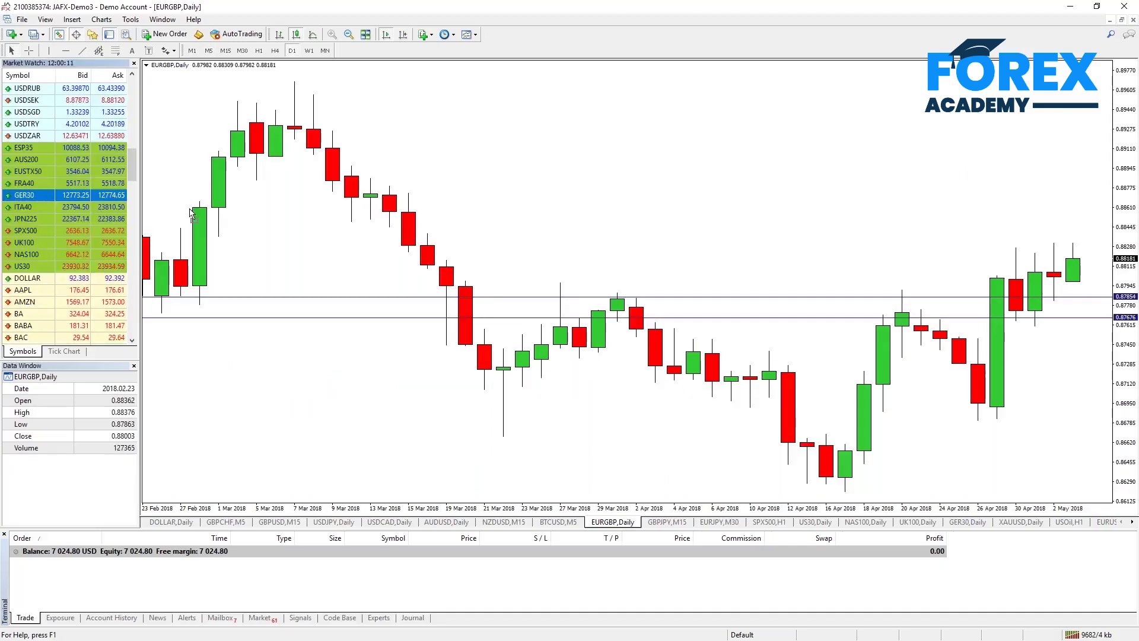
Step: Load GER30 into the EURGBP daily chart and zoom out to show candles back to December 2017
drag(422, 210, 422, 212)
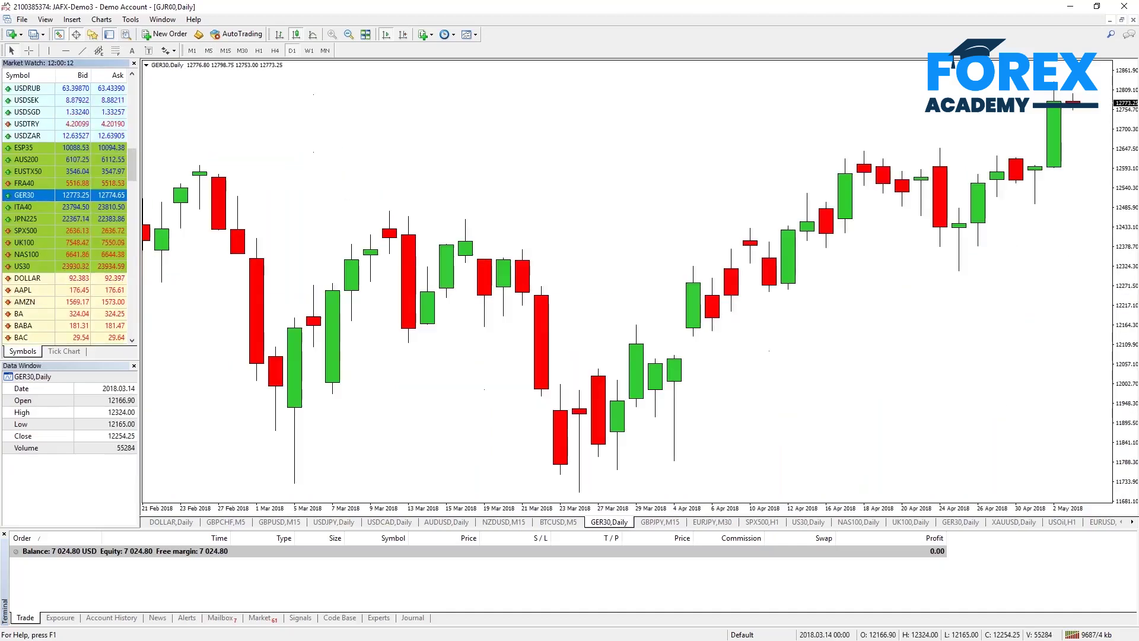
click(347, 35)
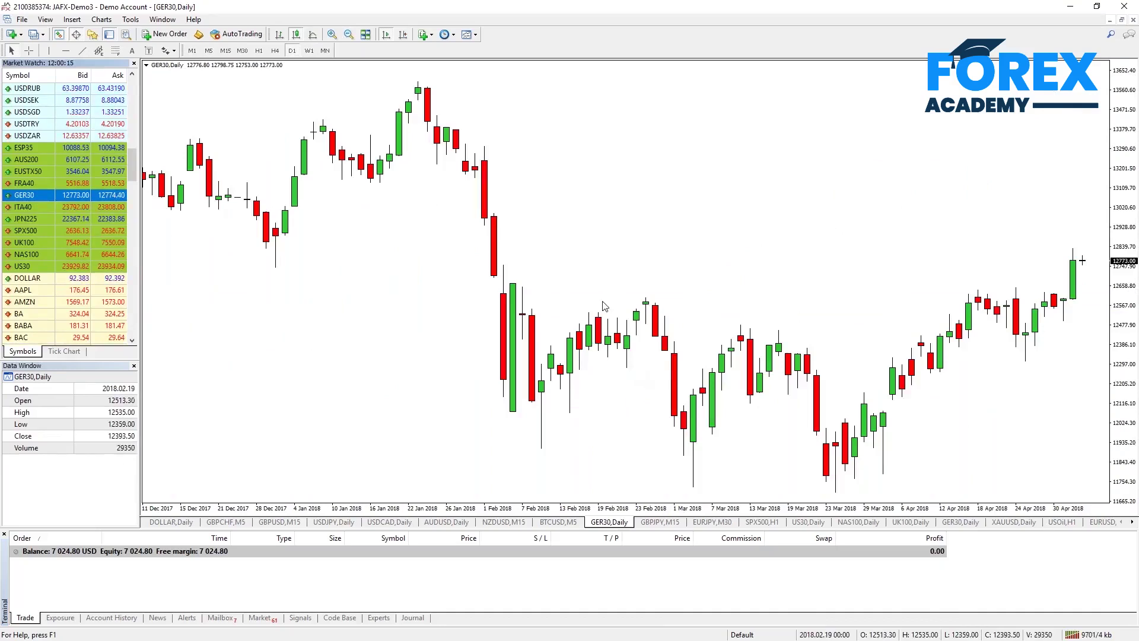